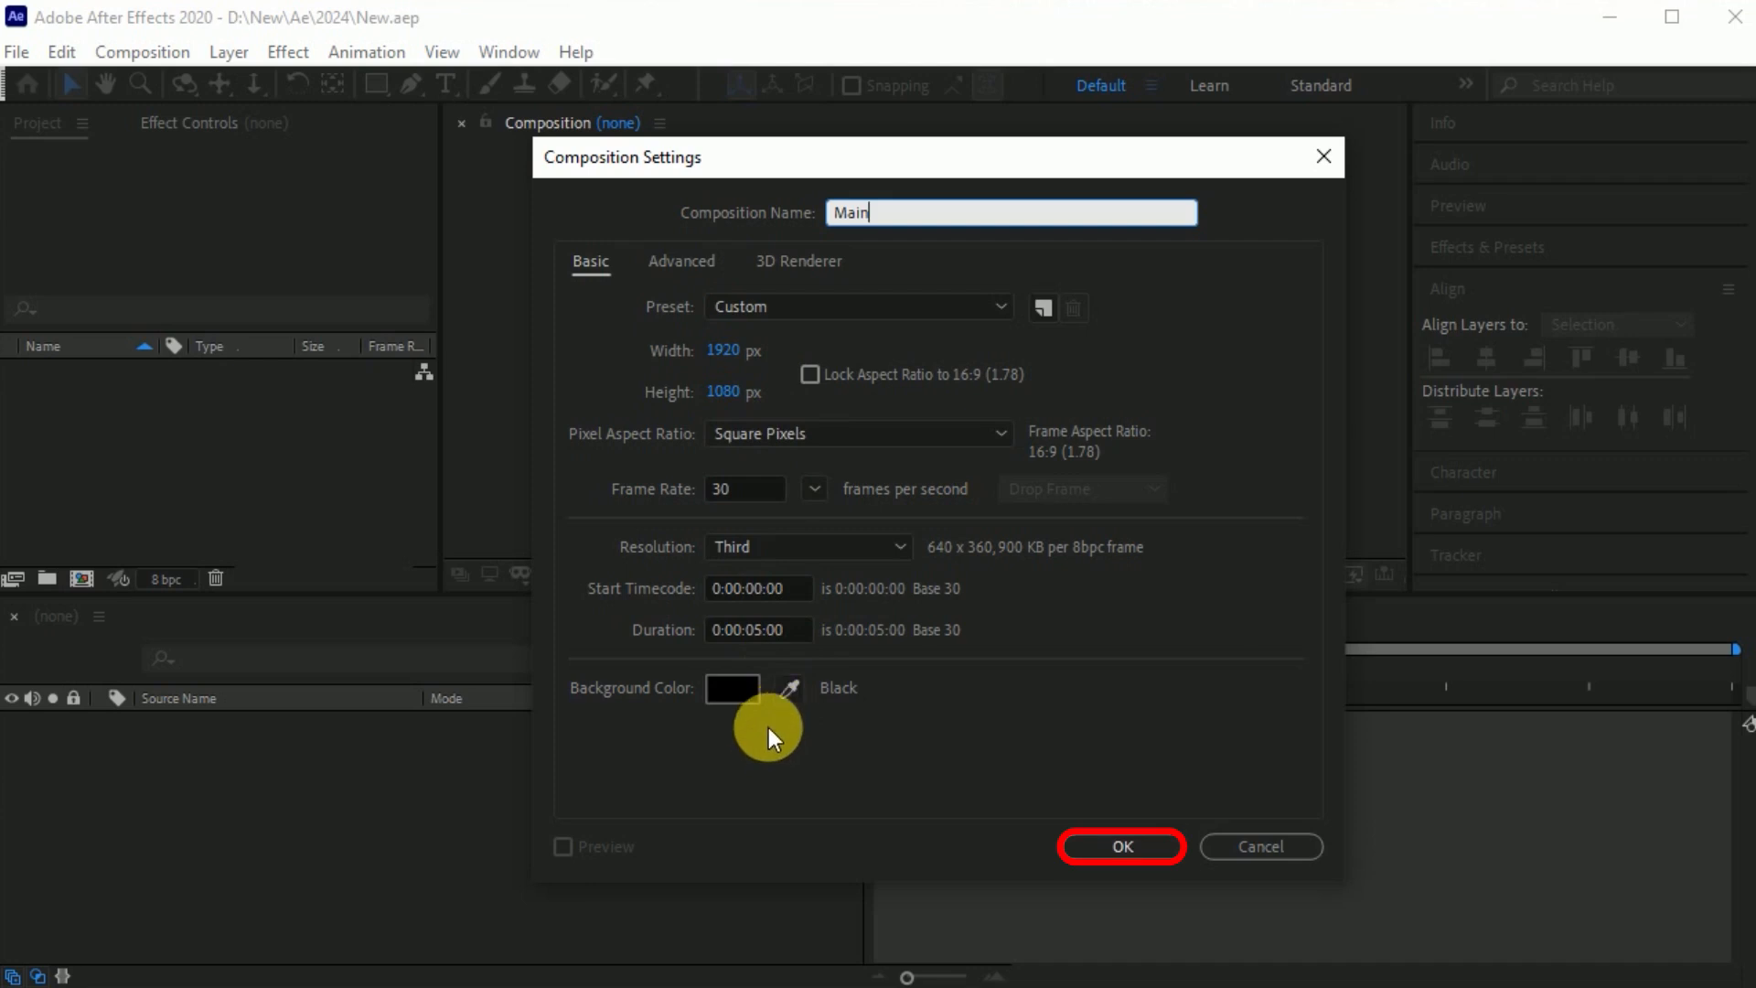
Create the Main composition with the current settings and add a text layer reading "Jumping".
click(1158, 846)
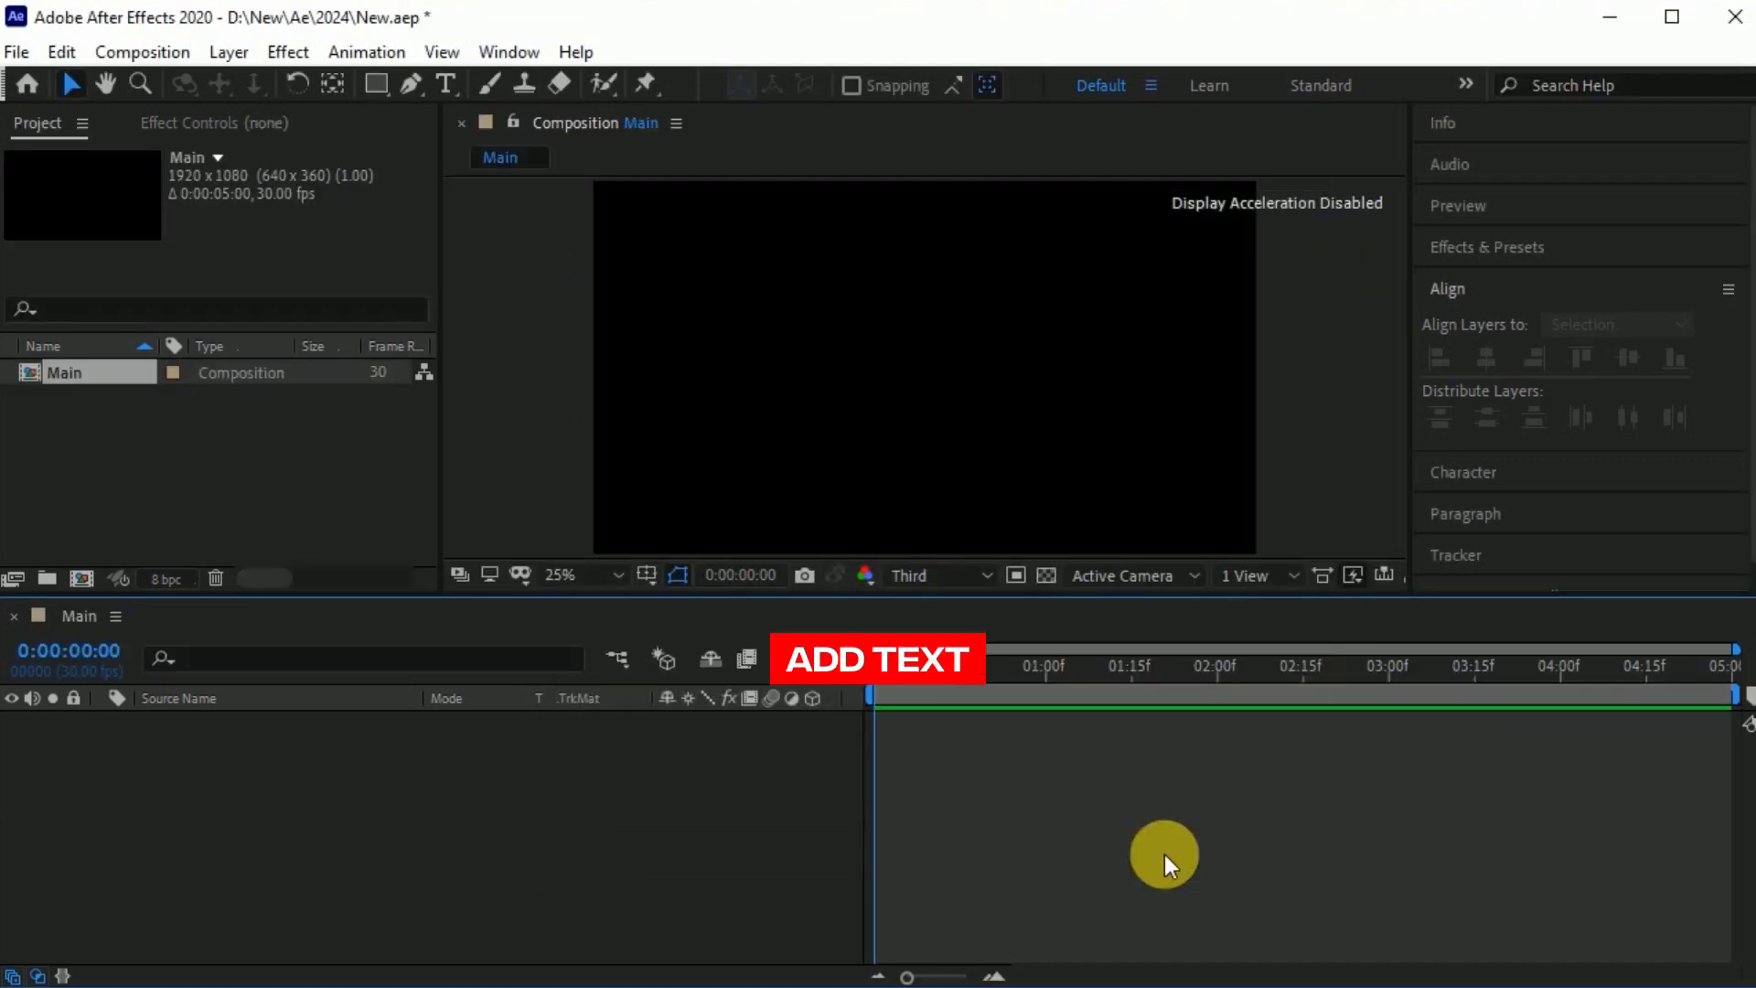
click(449, 88)
click(837, 349)
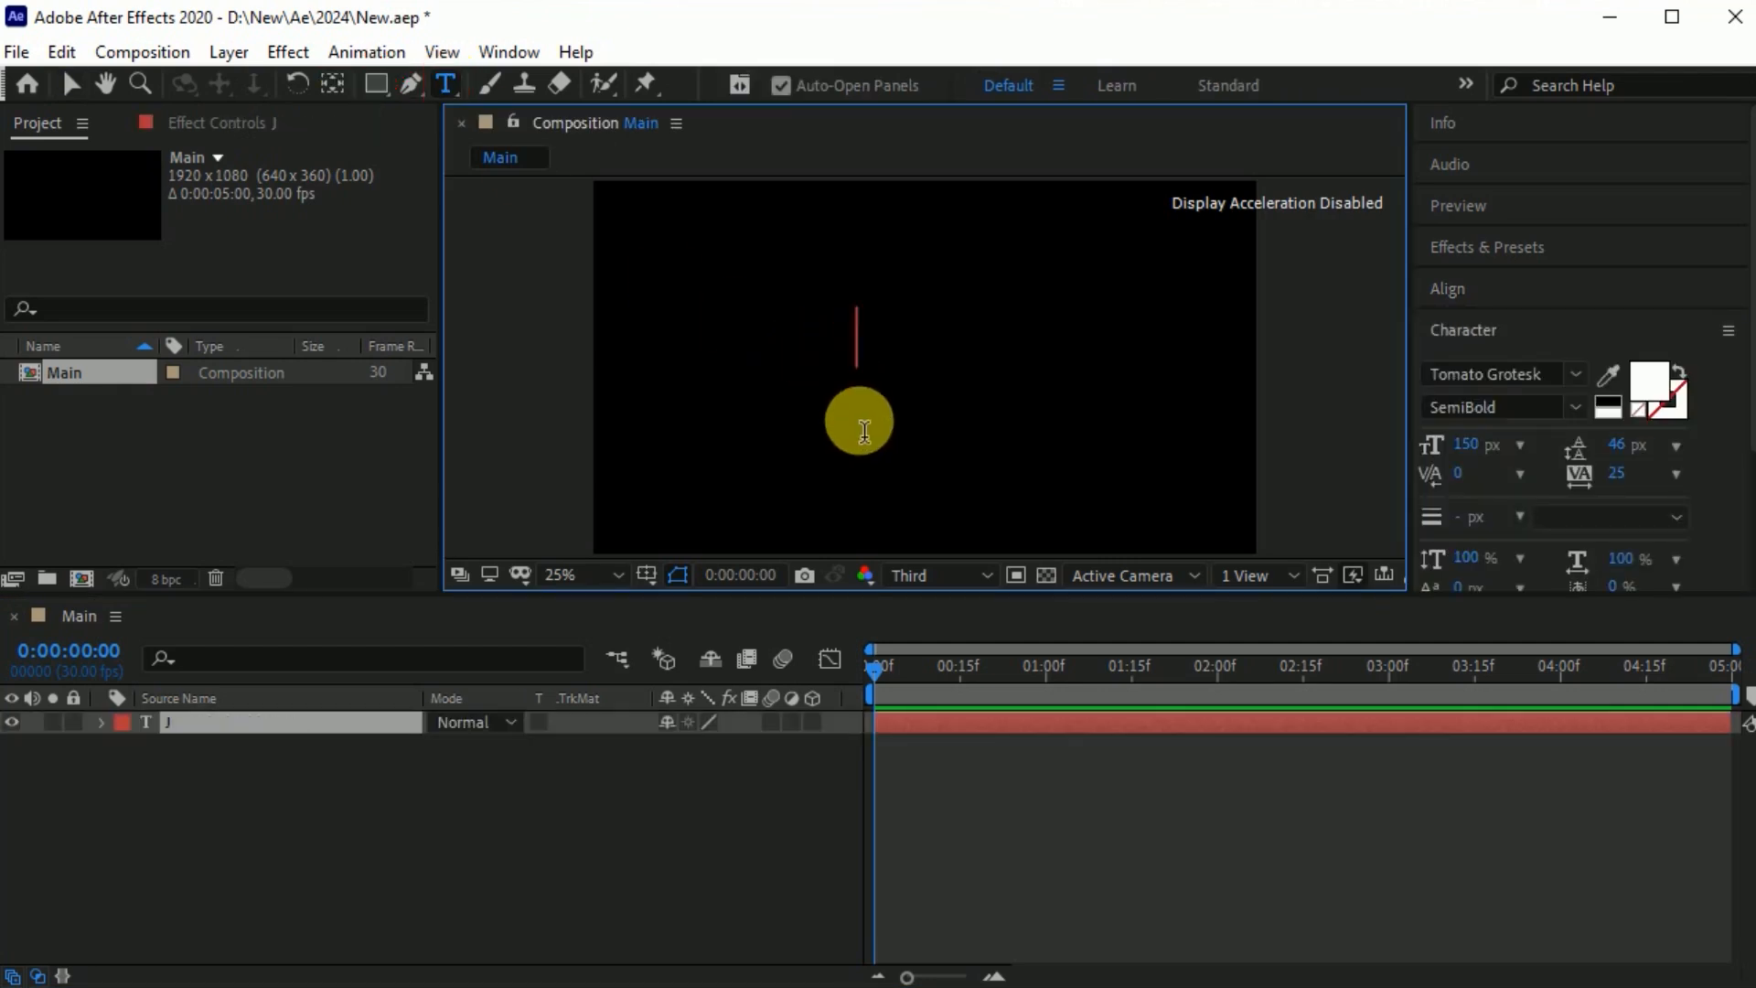
text(Jumping)
key(Escape)
key(v)
Set the font style of the Jumping text to Bold.
scroll(1638, 366, down, 3)
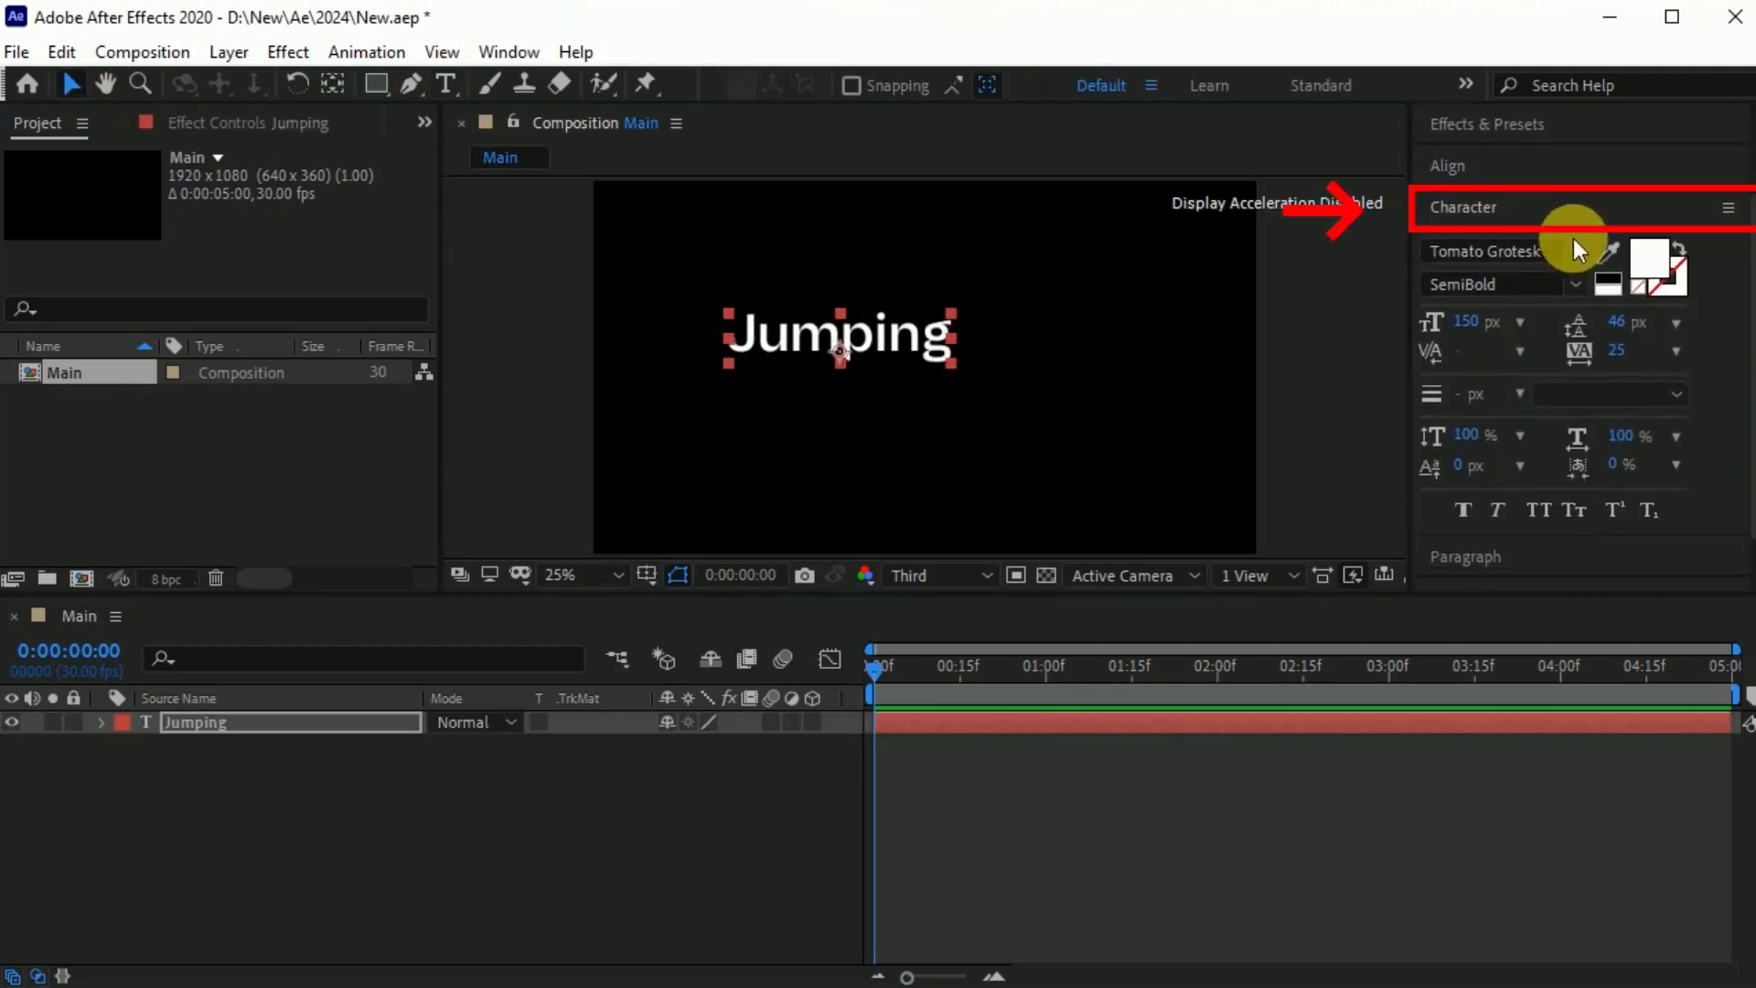
click(1572, 288)
click(1465, 666)
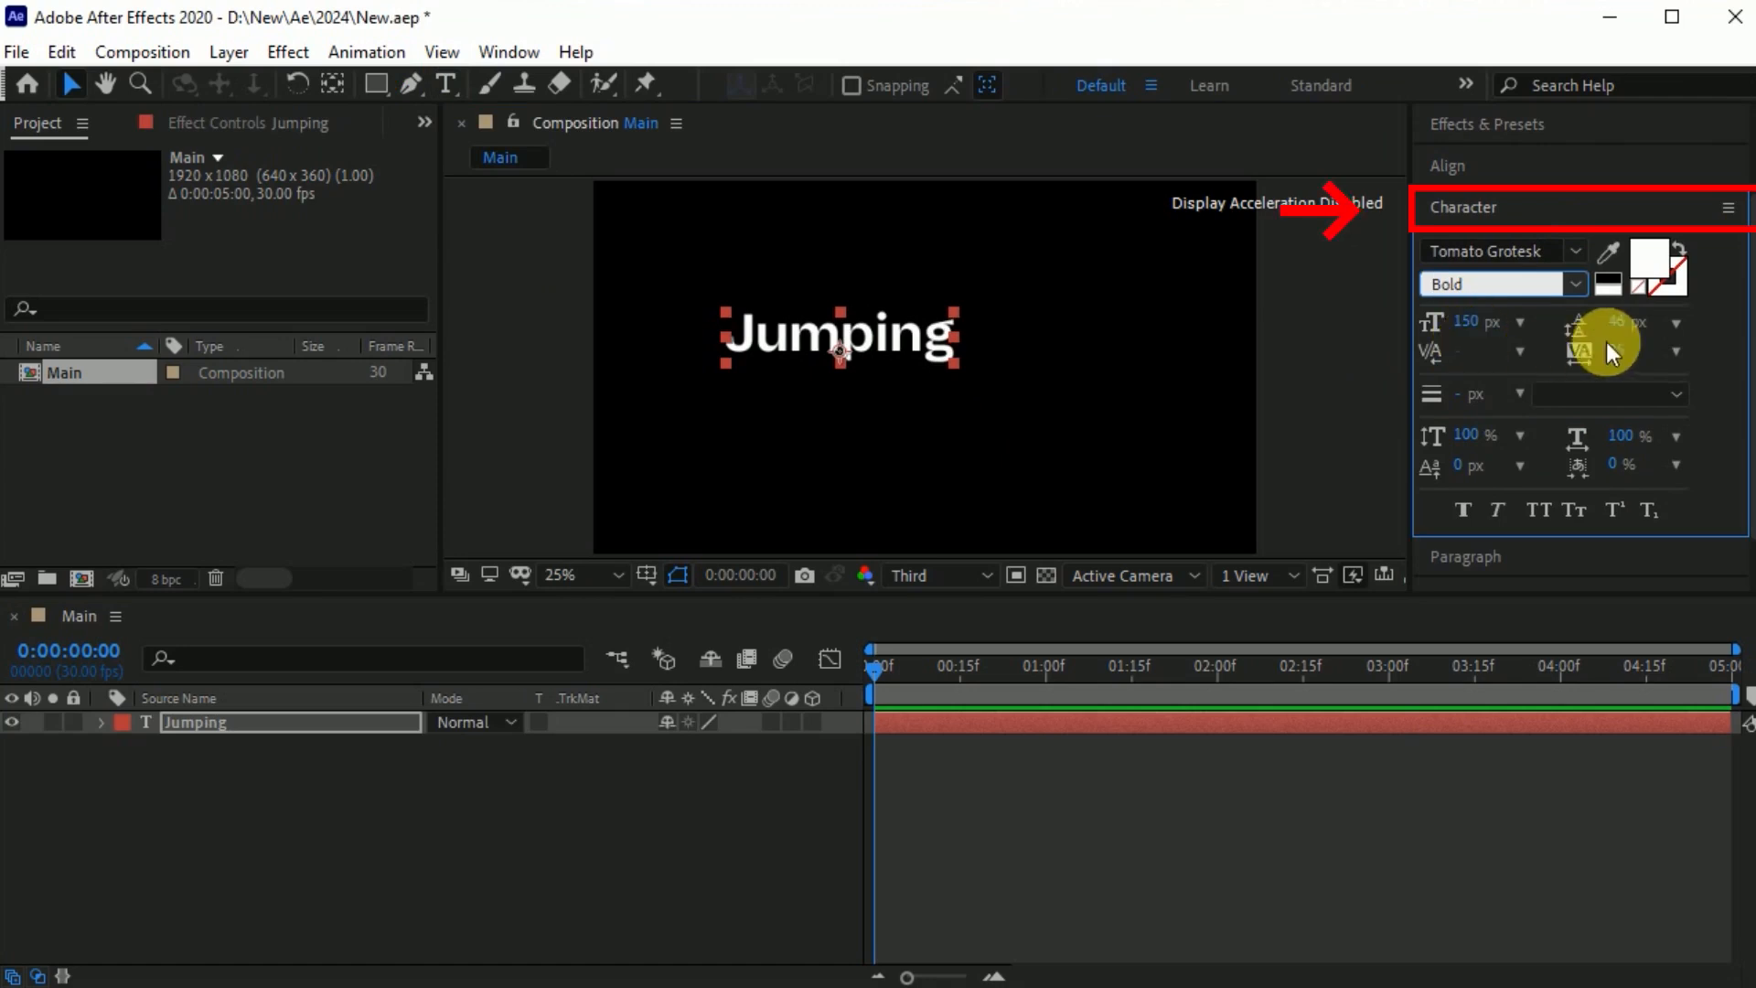
Center the Jumping text horizontally and vertically within the composition.
click(1444, 166)
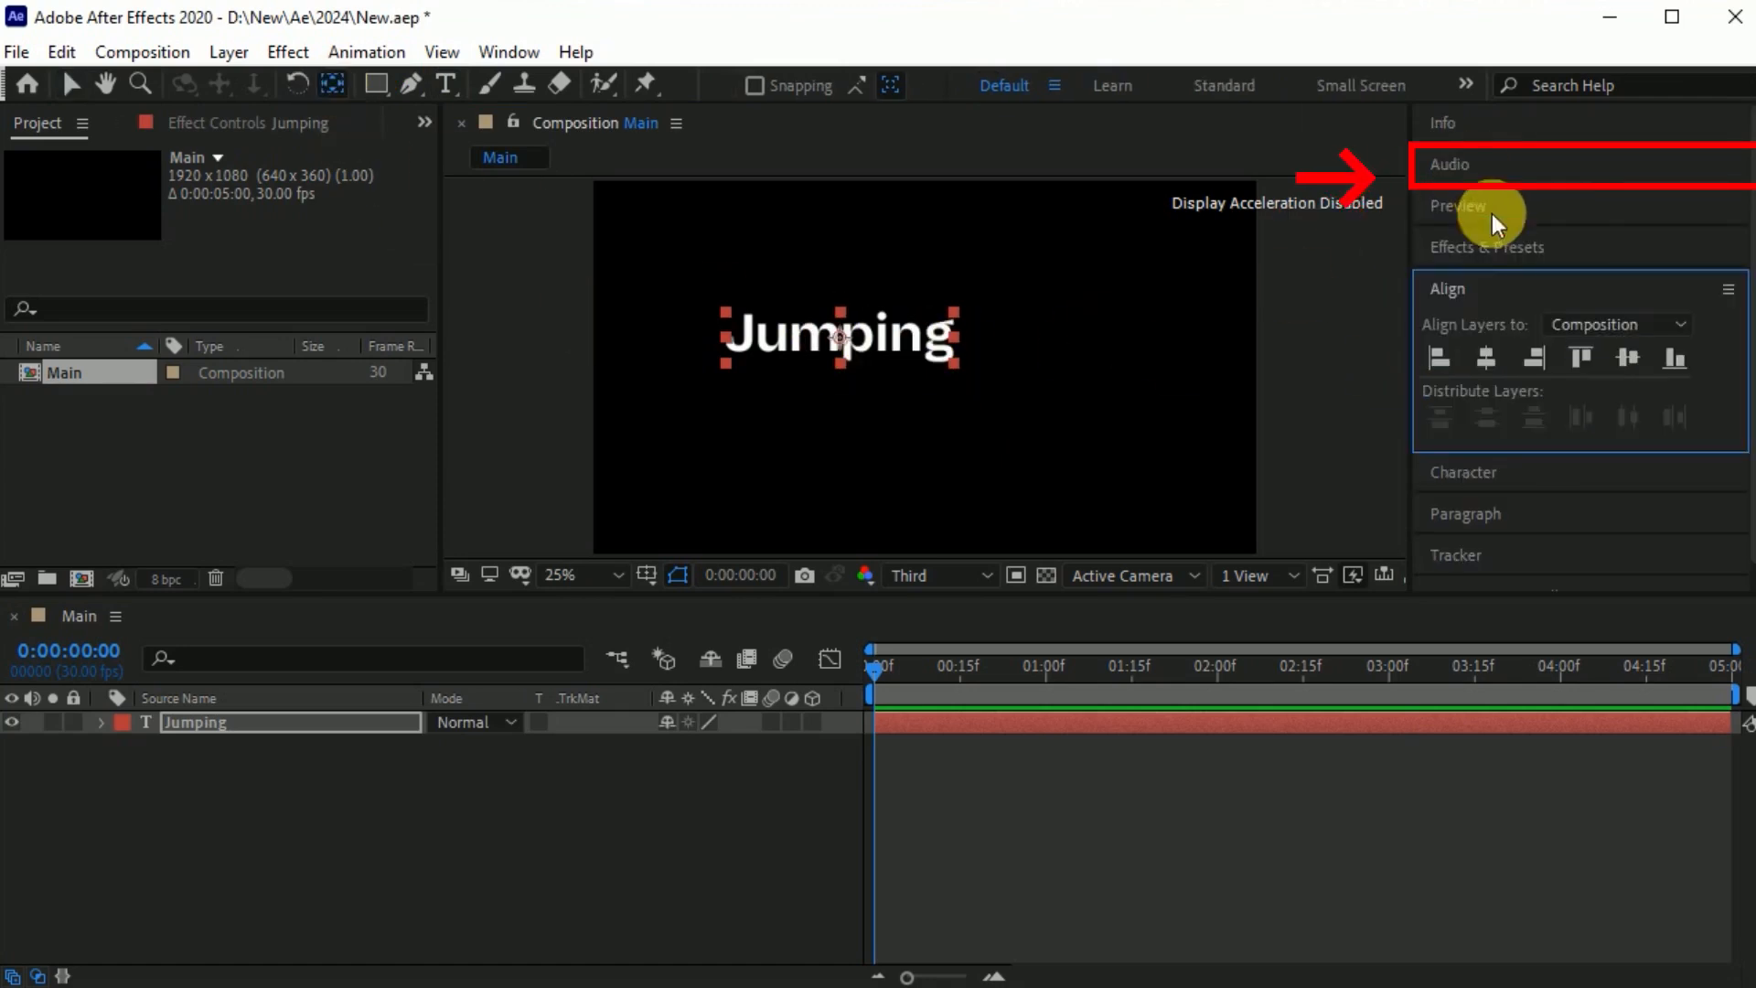
click(1487, 358)
click(1628, 357)
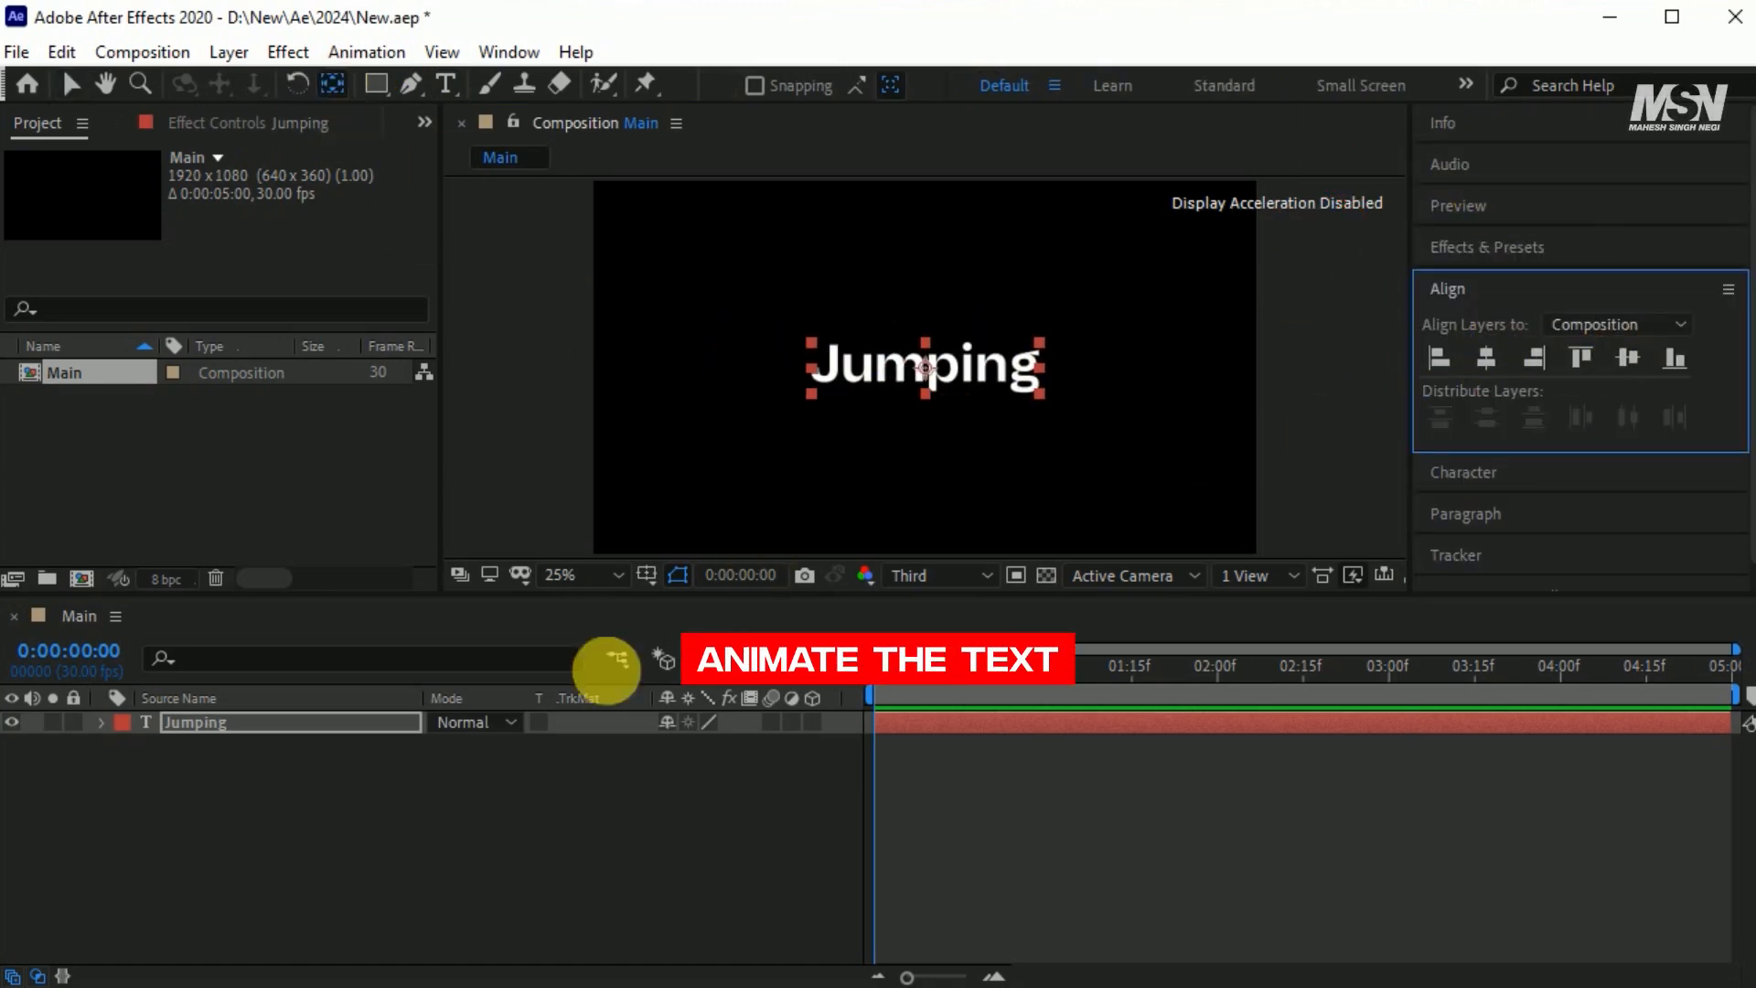
Enlarge the timeline area and add a Position text animator to the Jumping layer.
click(151, 822)
click(102, 723)
drag(913, 595, 913, 479)
scroll(948, 360, down, 1)
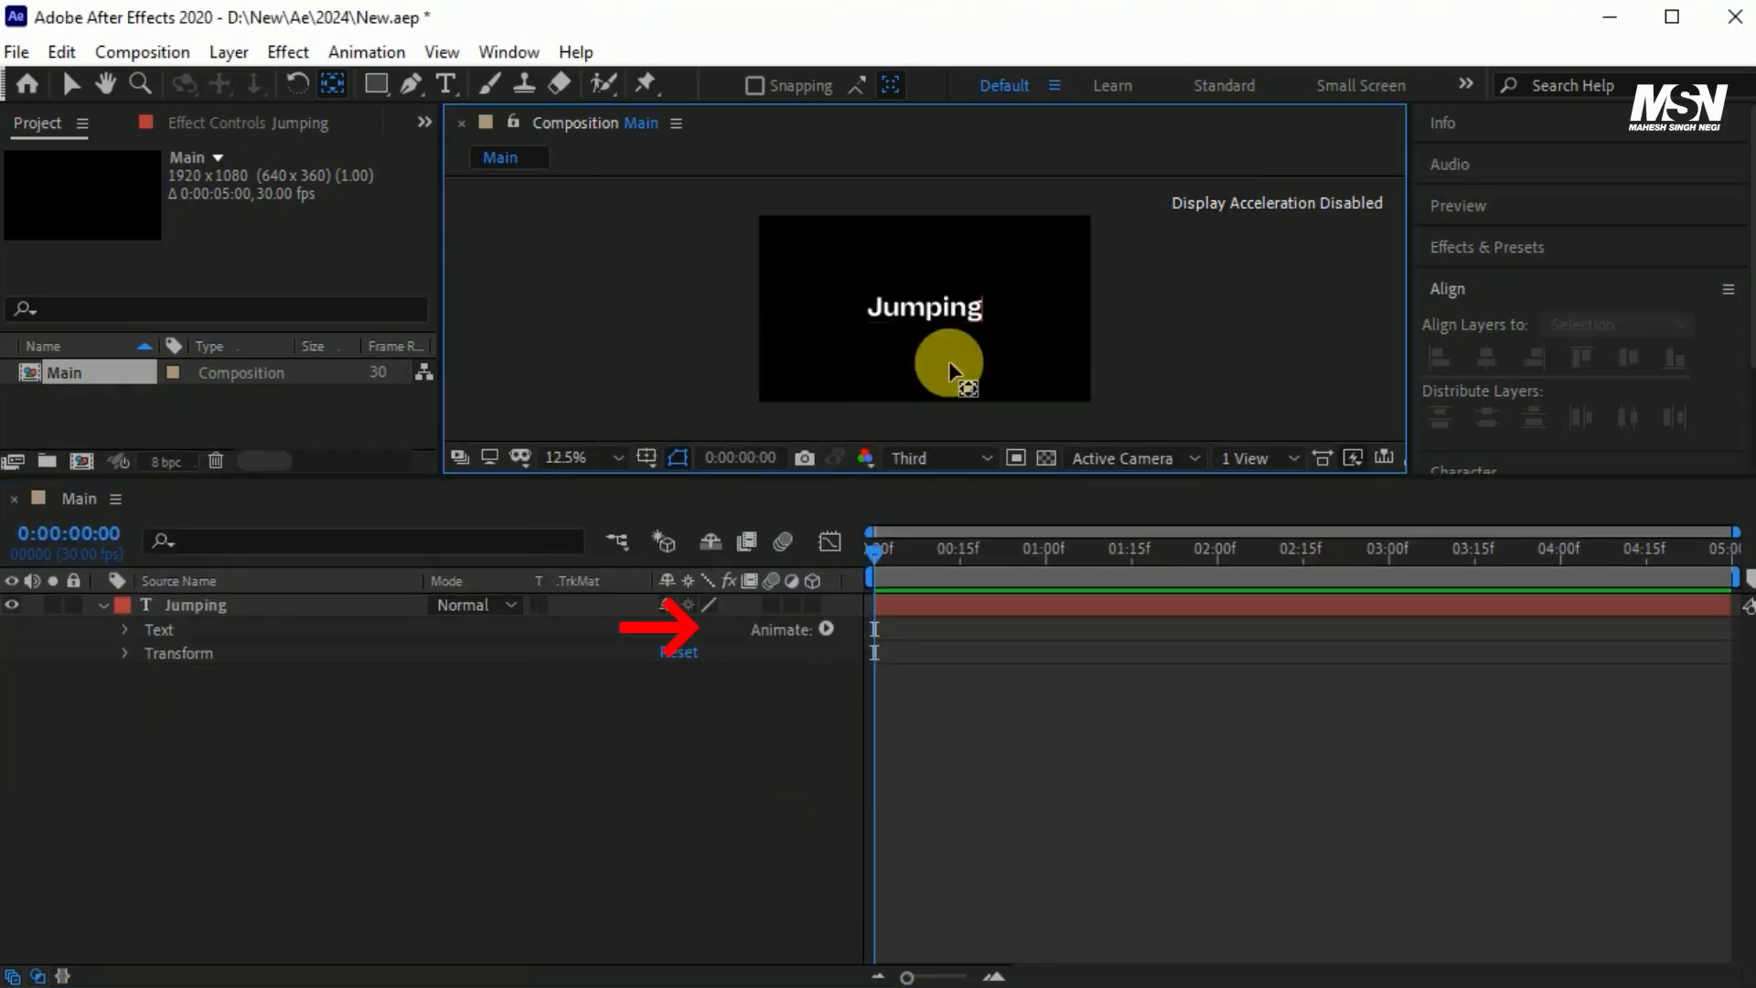
click(828, 629)
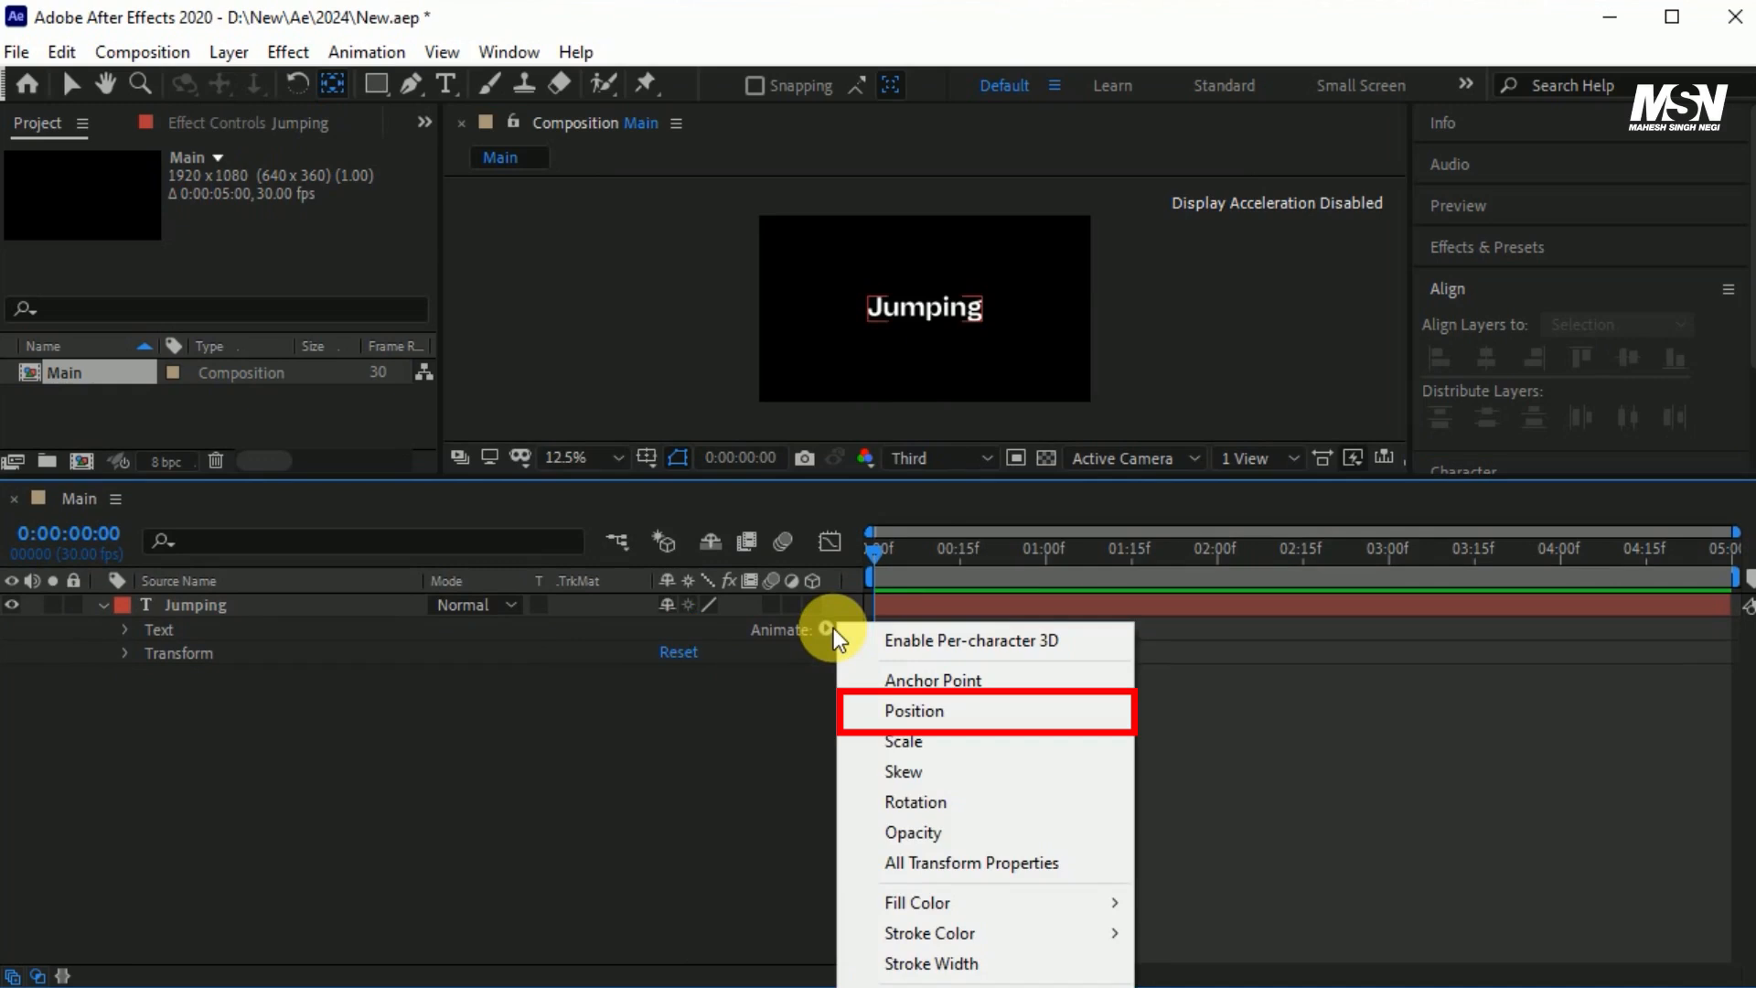
click(983, 715)
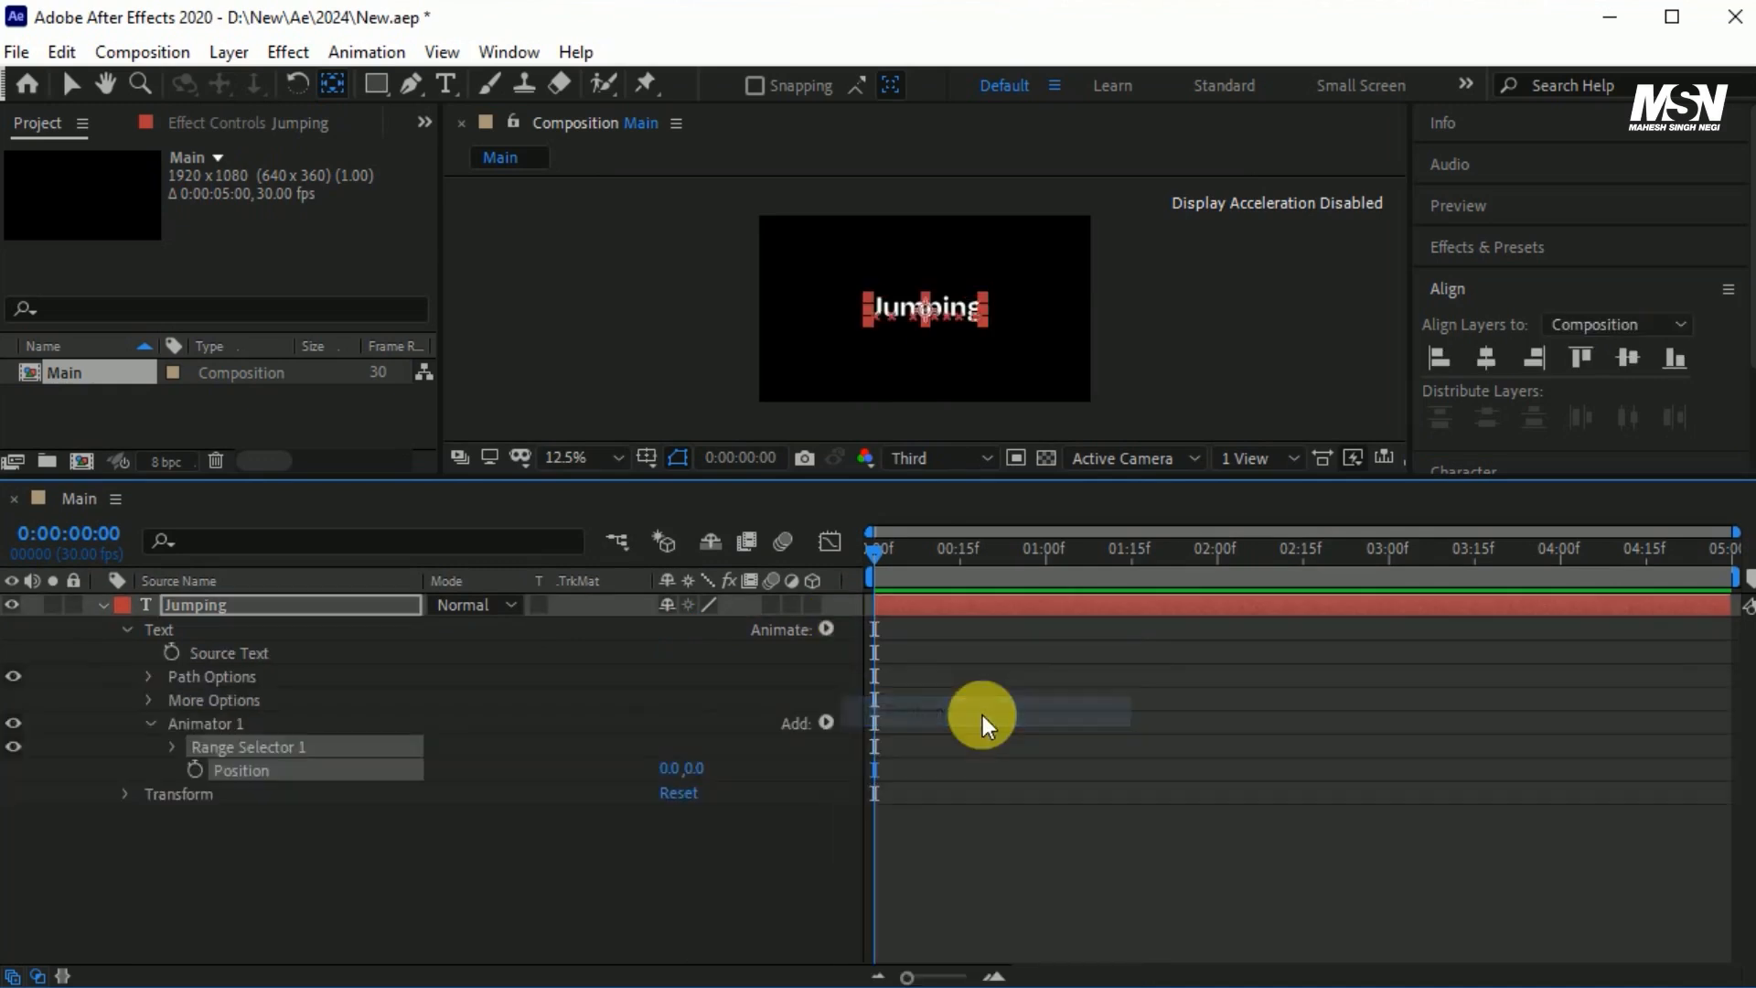
Delete Range Selector 1 from Animator 1 of the Jumping layer.
click(242, 825)
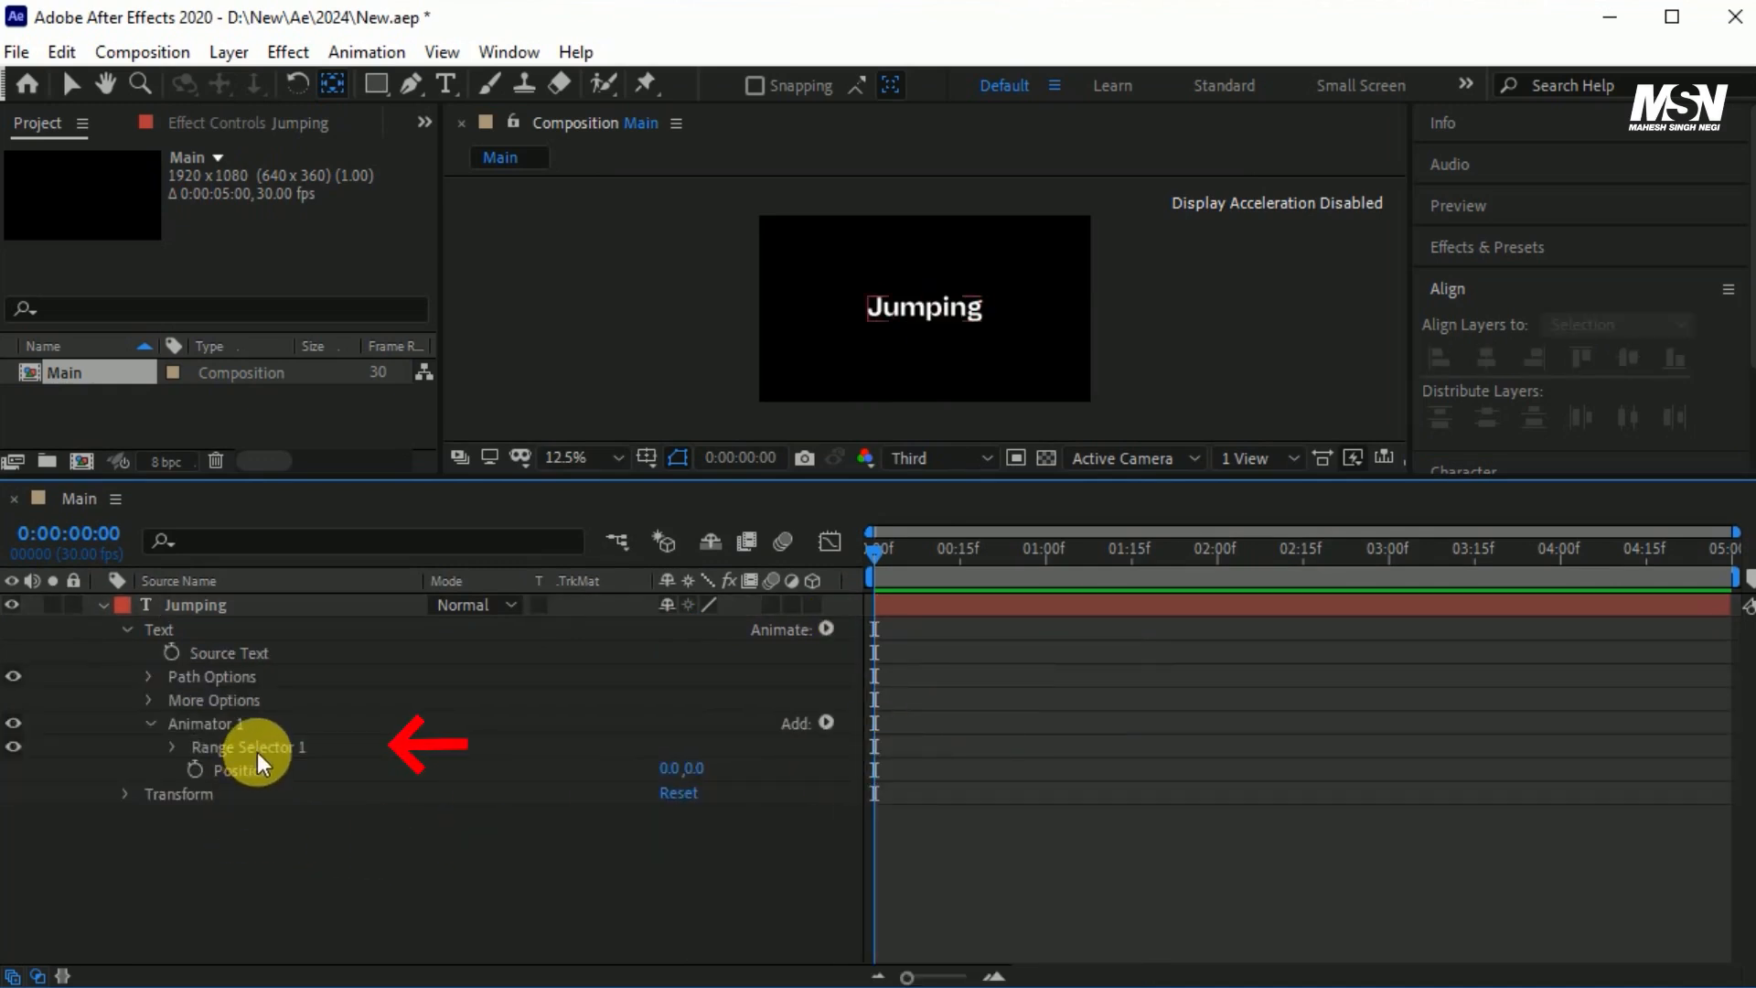
click(287, 750)
key(Delete)
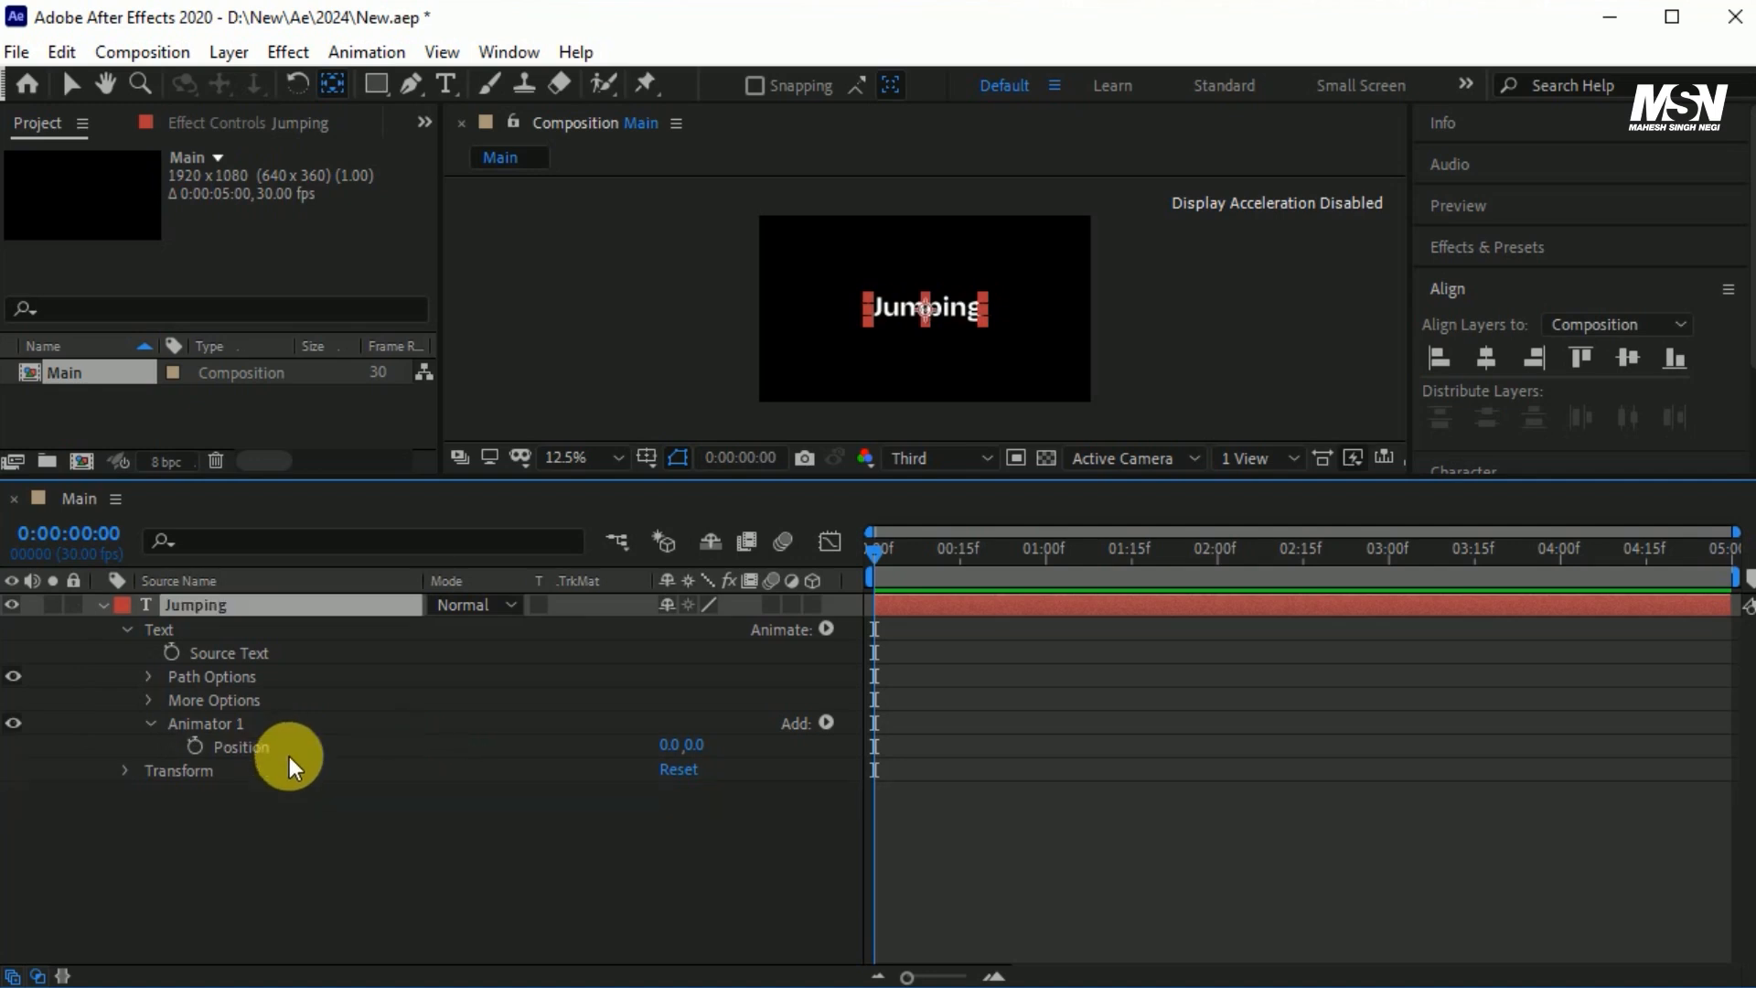
Add a Wiggly selector to Animator 1 and rename it "Wiggly".
click(827, 724)
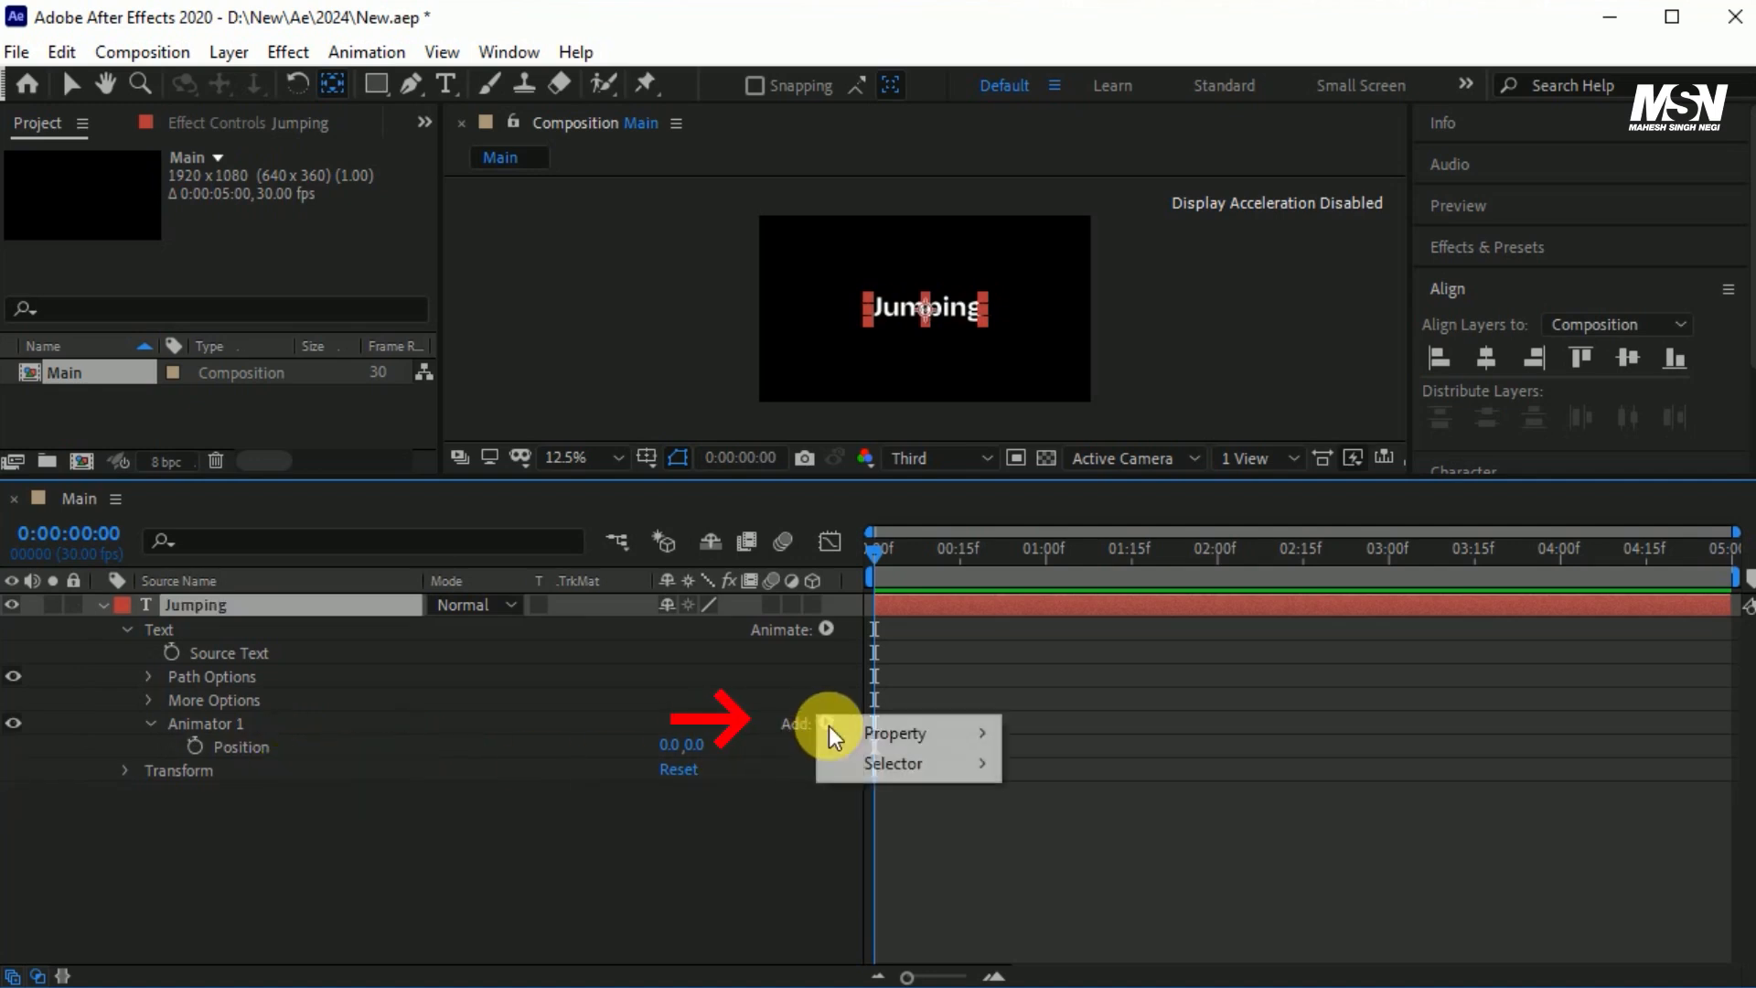
mouse_move(946, 763)
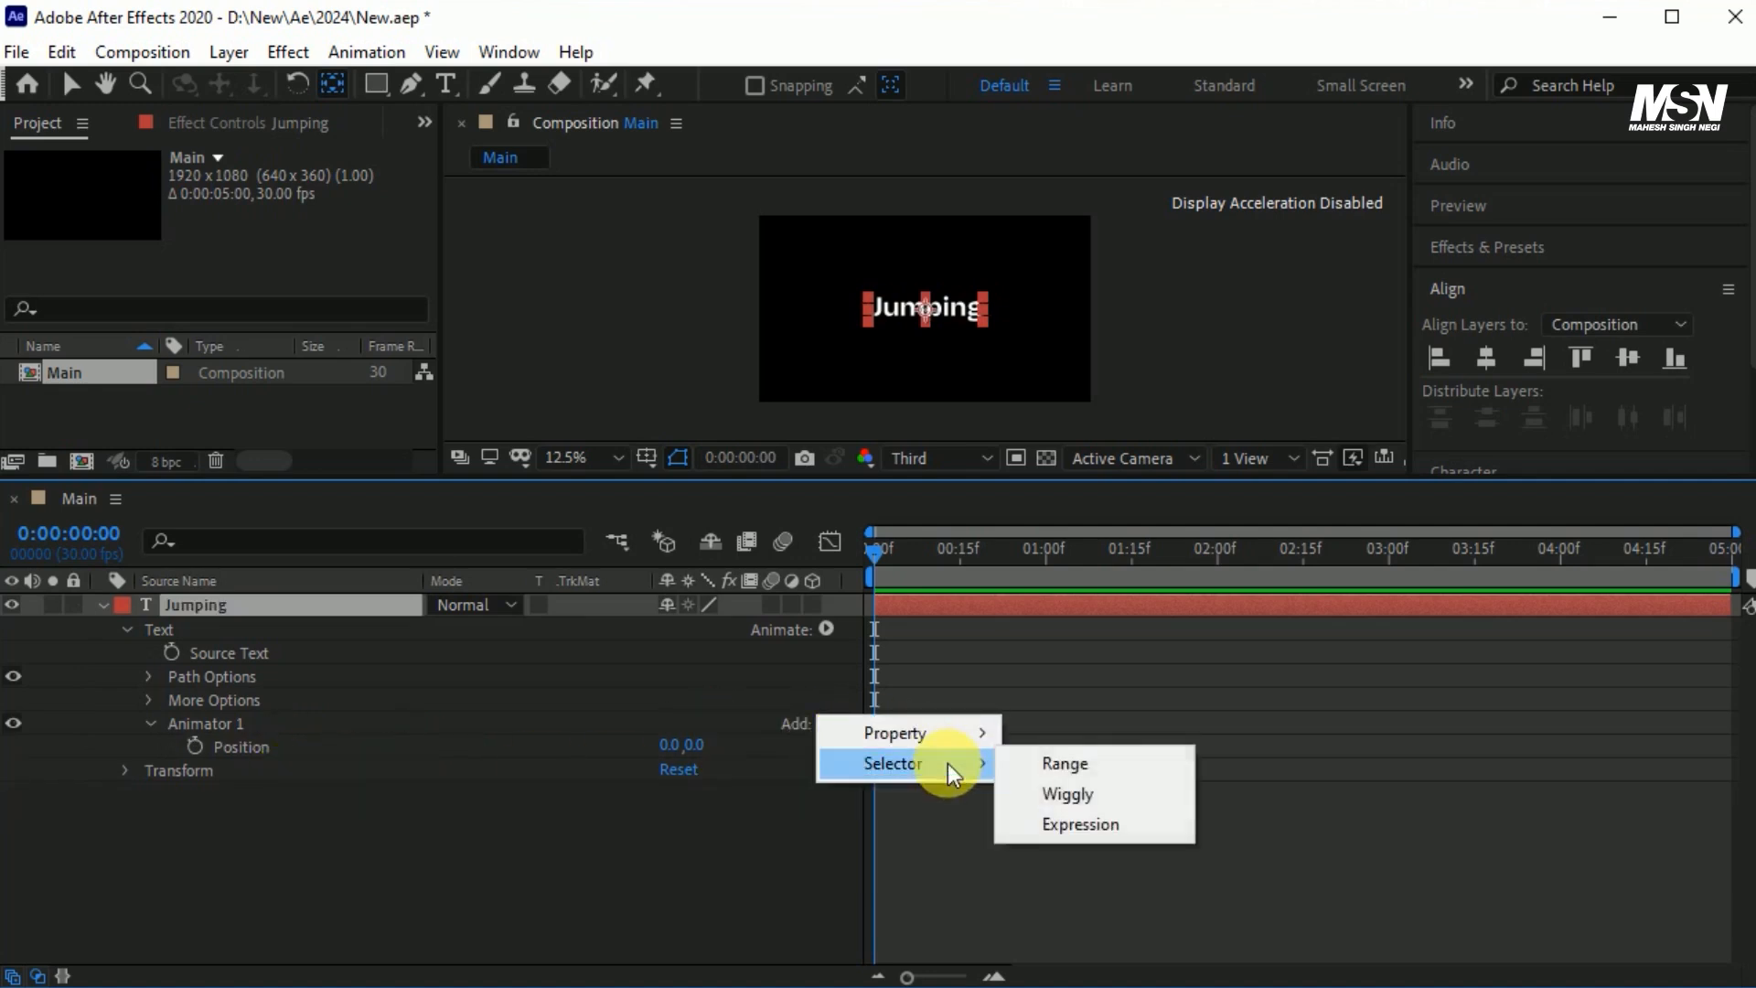
click(1124, 805)
key(Return)
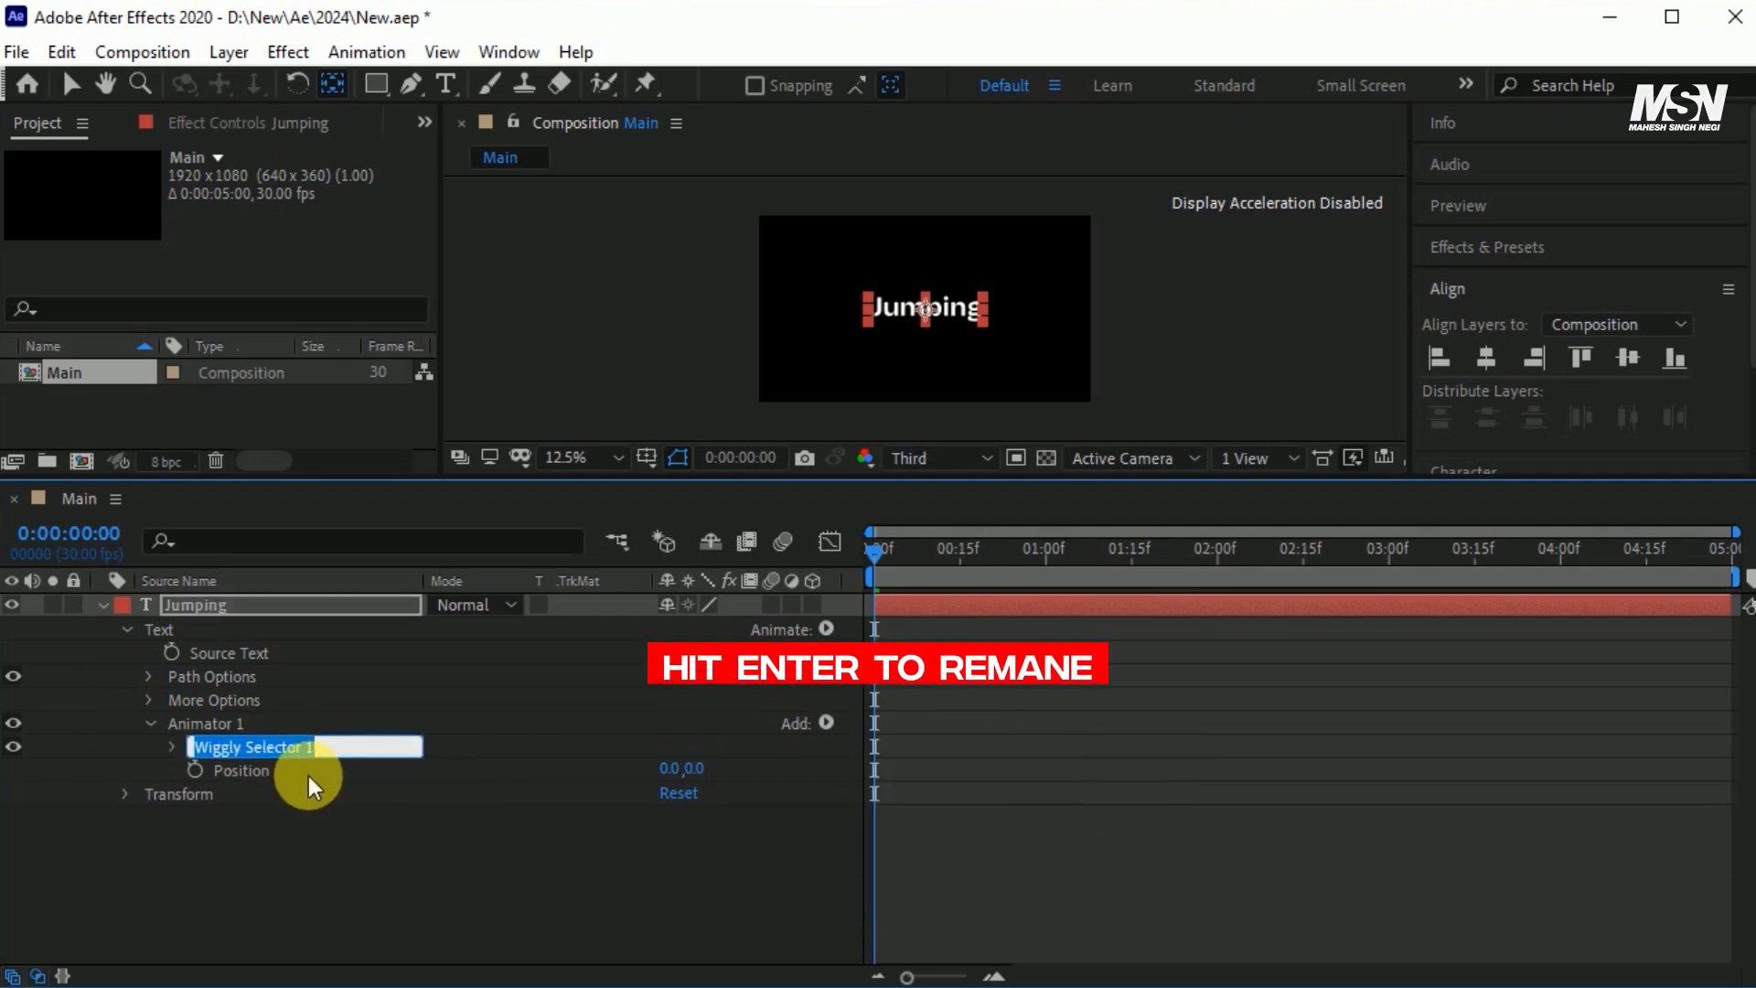
key(End)
key(BackSpace)
key(BackSpace)
key(BackSpace)
key(BackSpace)
key(BackSpace)
key(BackSpace)
key(BackSpace)
key(BackSpace)
key(BackSpace)
key(BackSpace)
key(BackSpace)
key(Return)
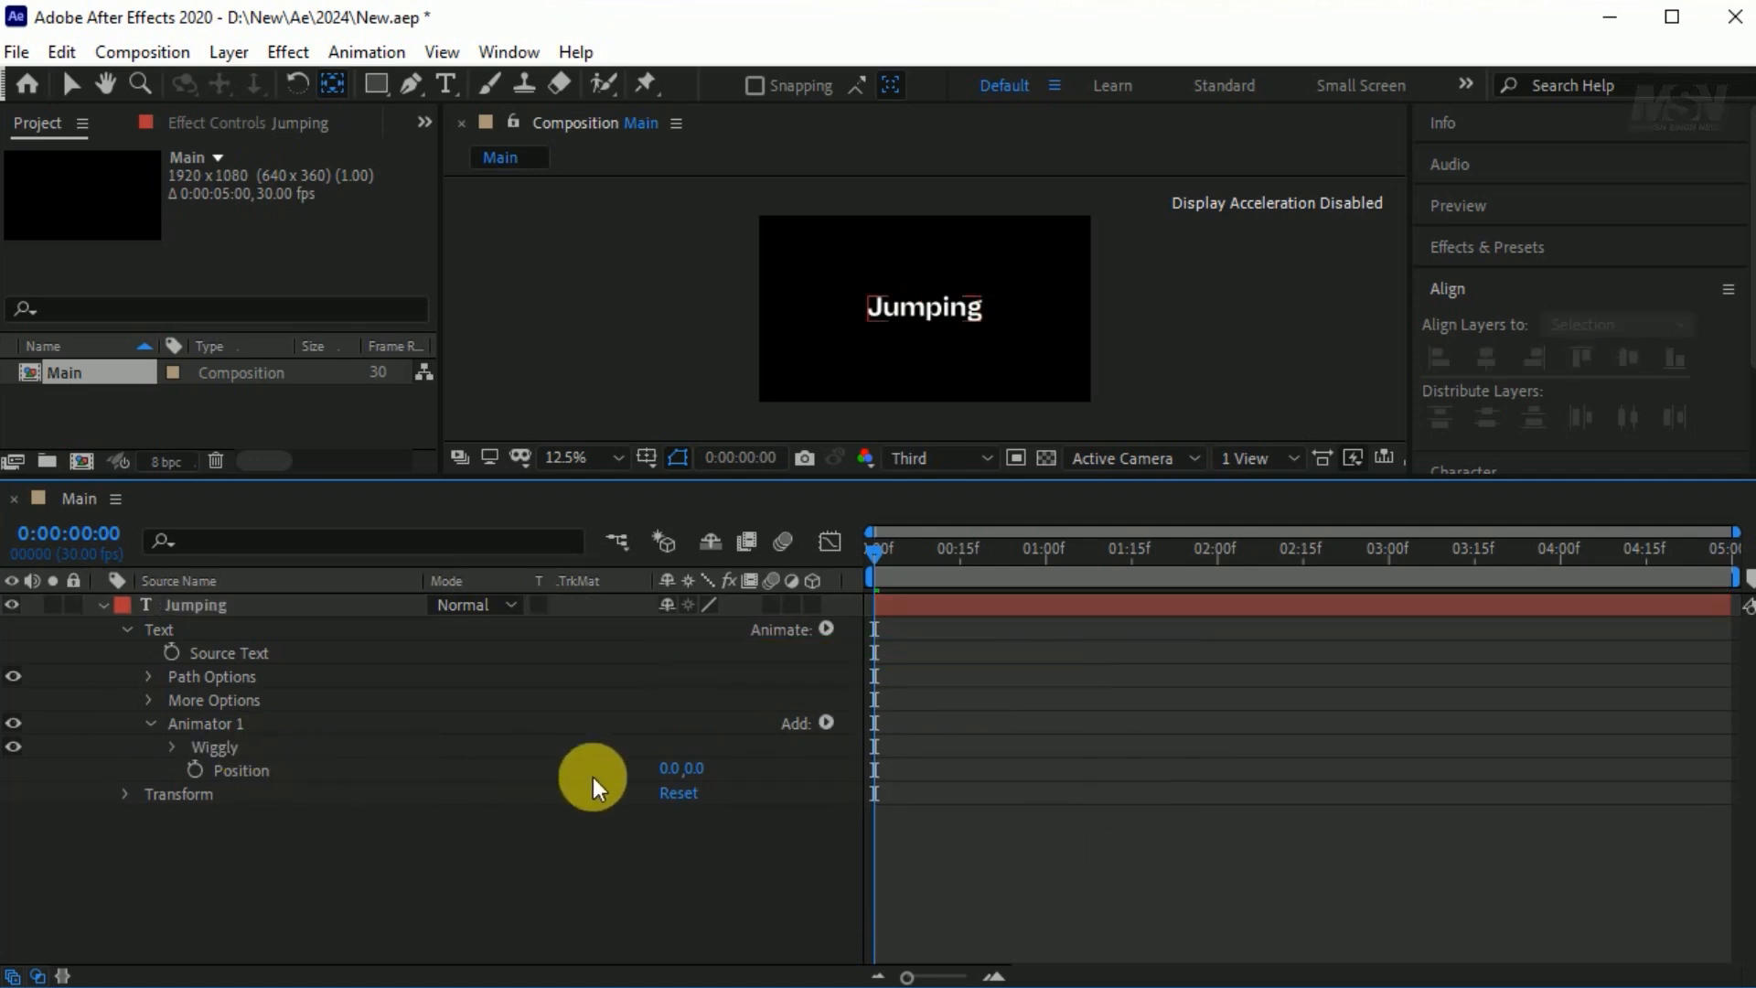
Set the vertical Position value of Animator 1 to 1000.
click(694, 768)
text(1000)
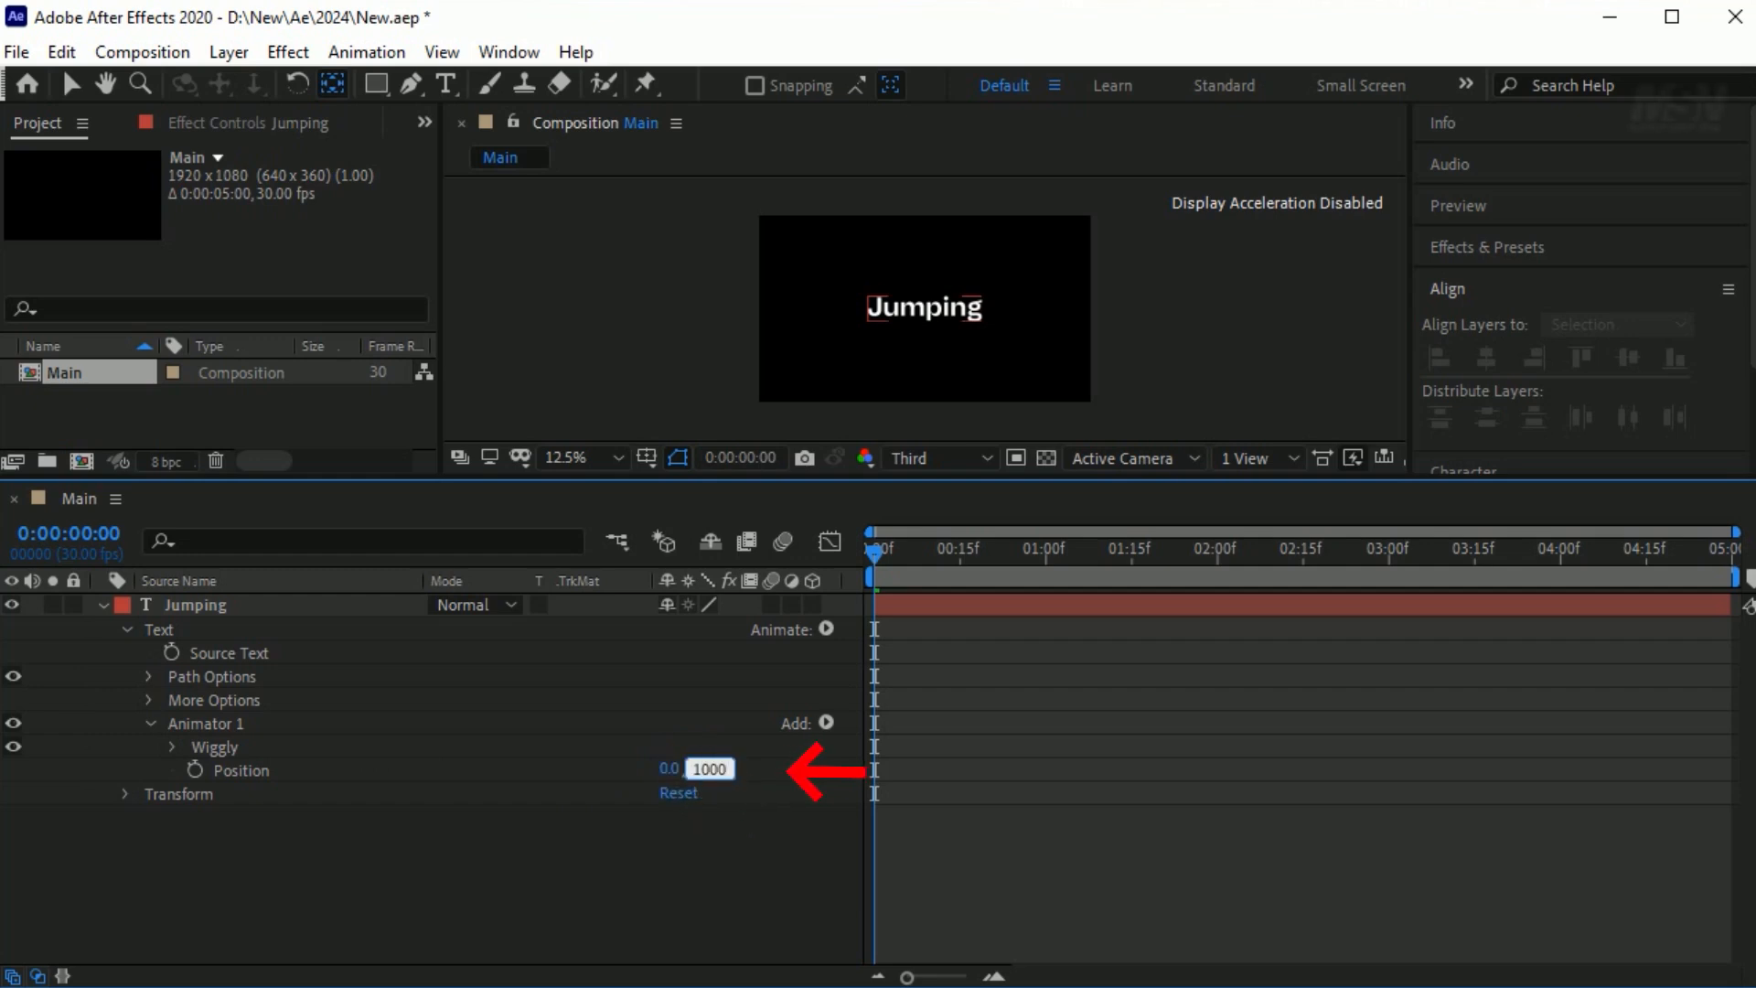
key(Return)
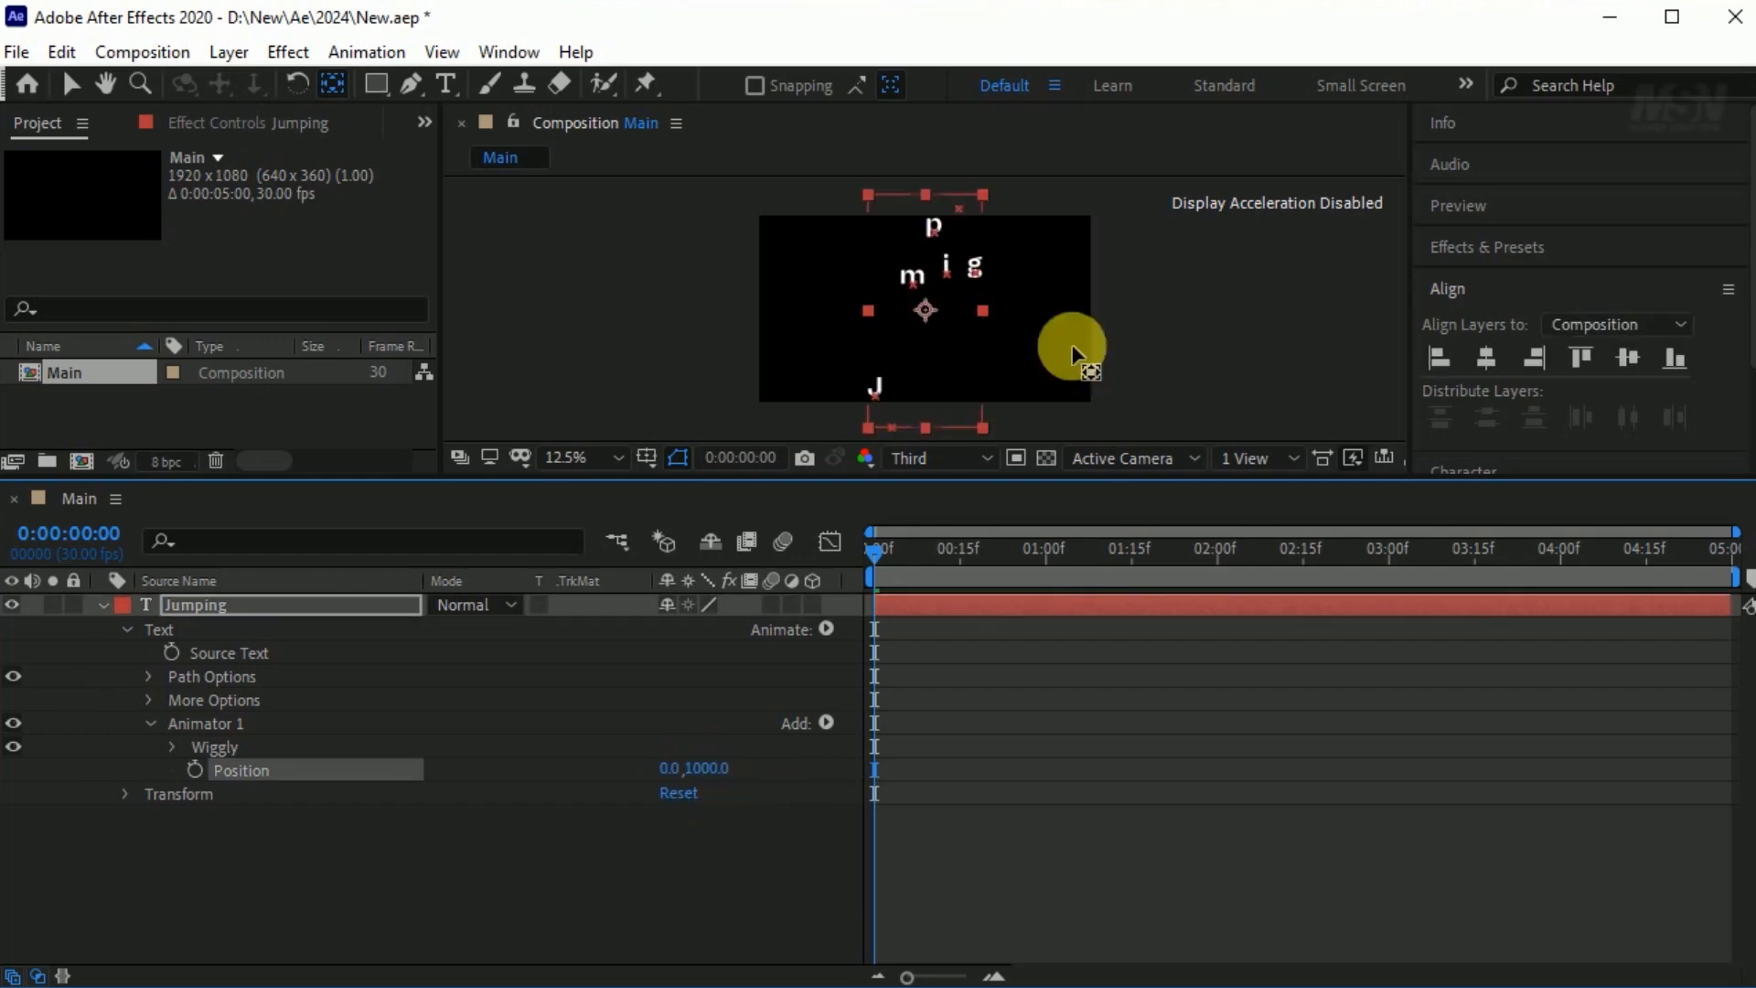
Keyframe the Wiggly selector's Max Amount and Min Amount at 0:00:03:00, and move both keyframes to the start of the timeline.
click(172, 749)
drag(876, 553, 1391, 613)
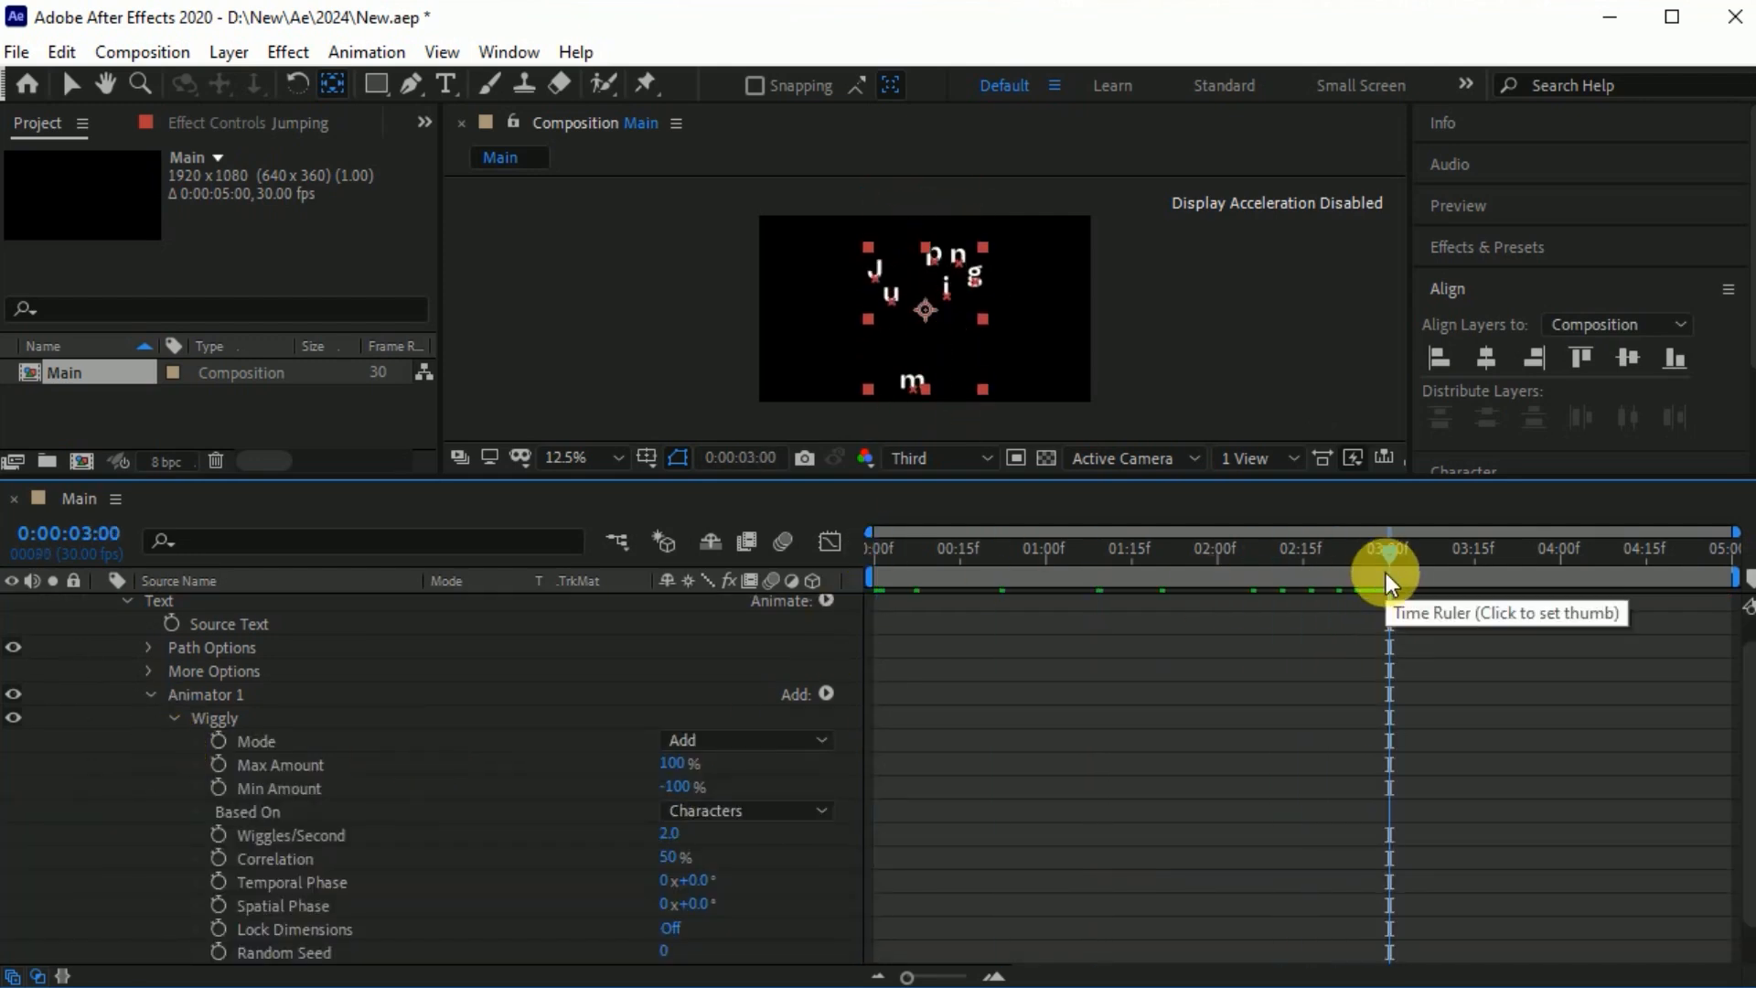
click(217, 764)
click(218, 788)
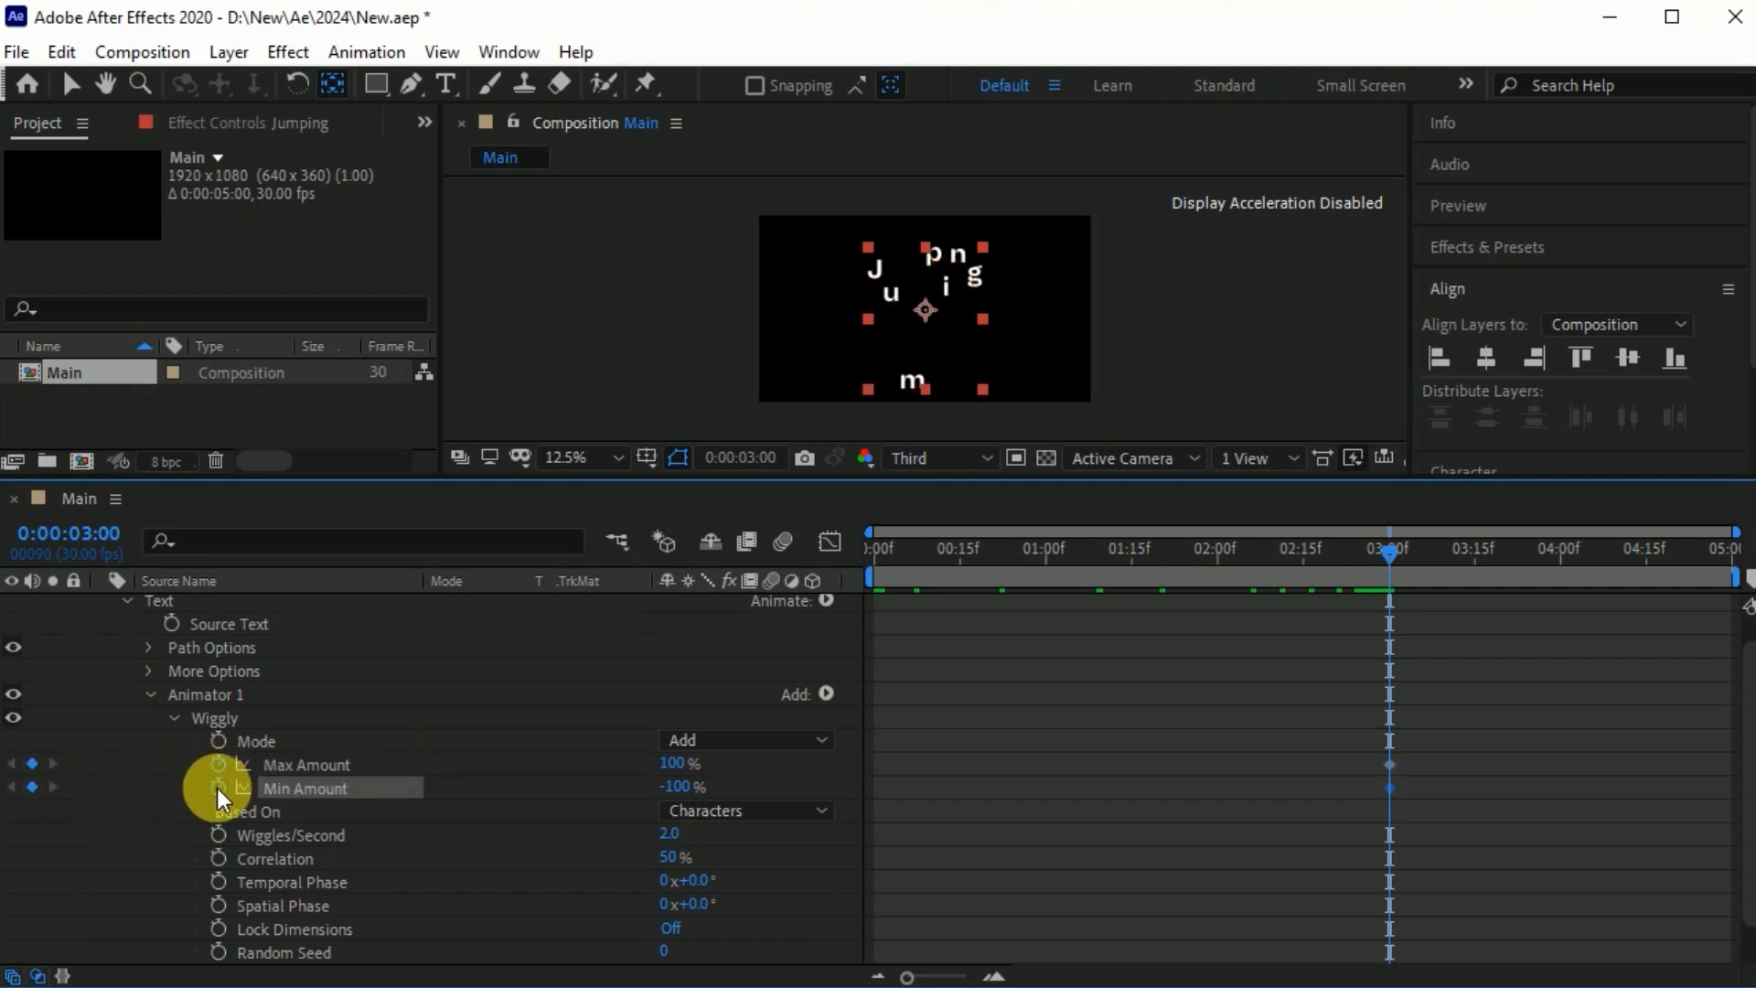
drag(1451, 735, 1370, 809)
click(1391, 791)
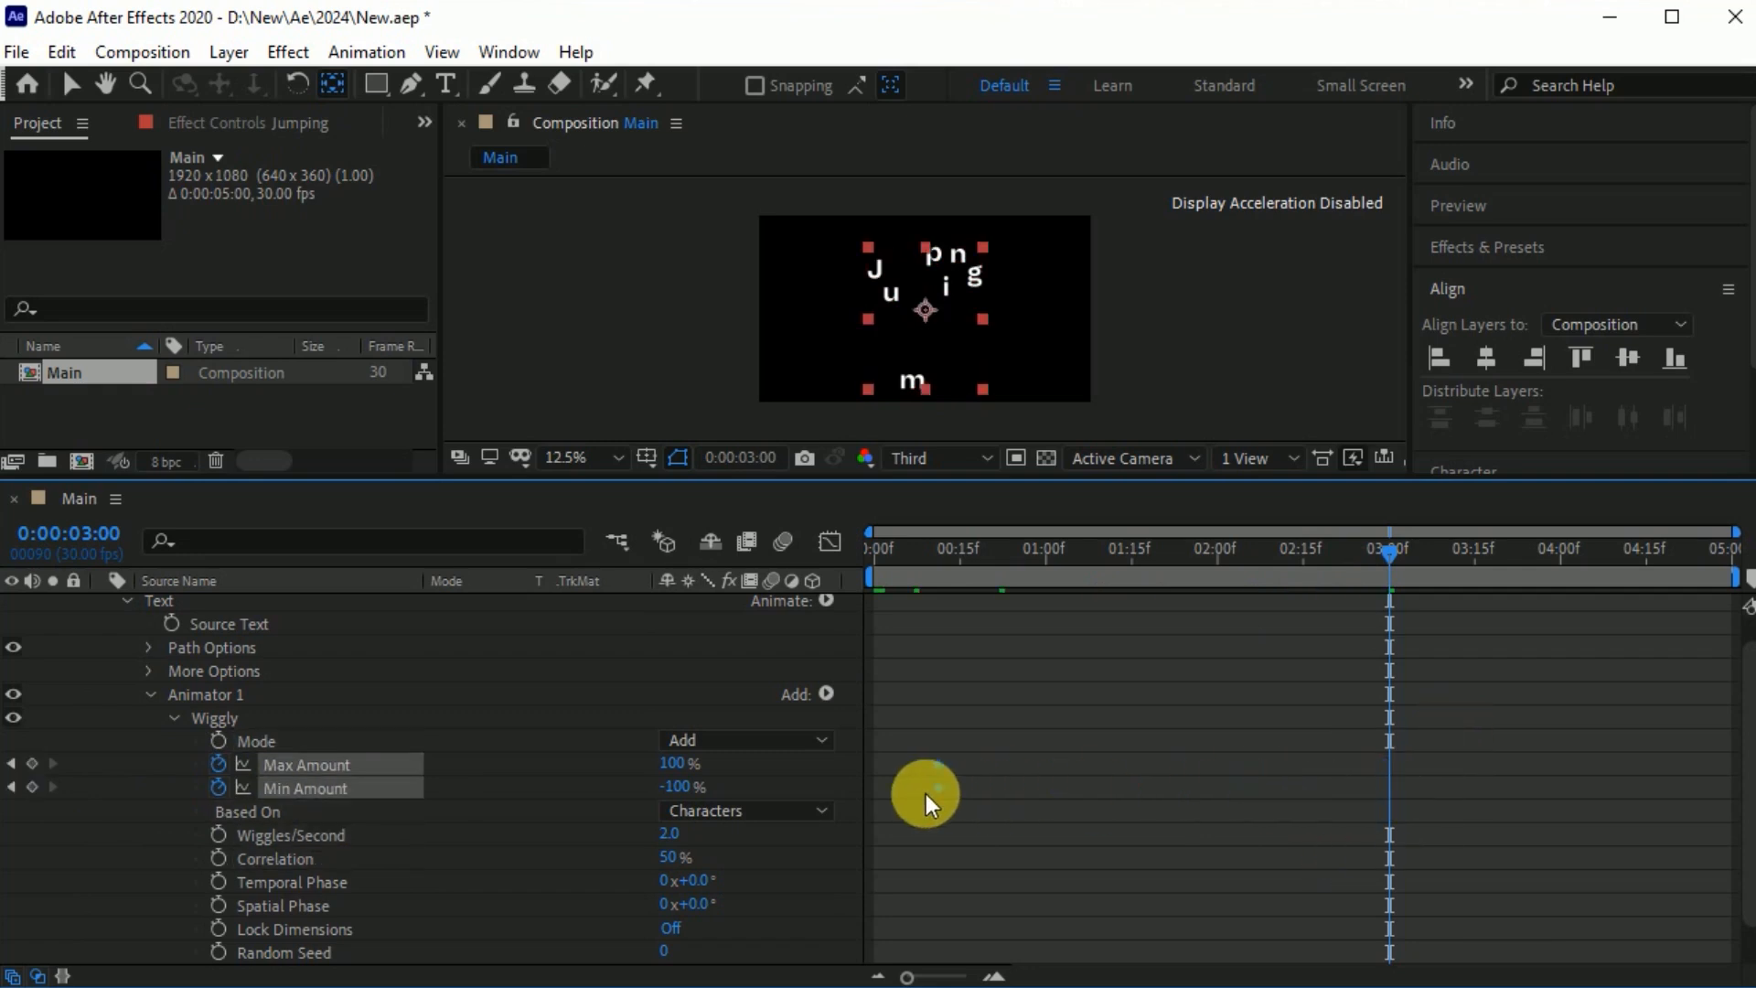
Set the Wiggly selector's Max Amount and Min Amount to 0% at 0:00:03:00.
click(679, 763)
text(0)
click(681, 786)
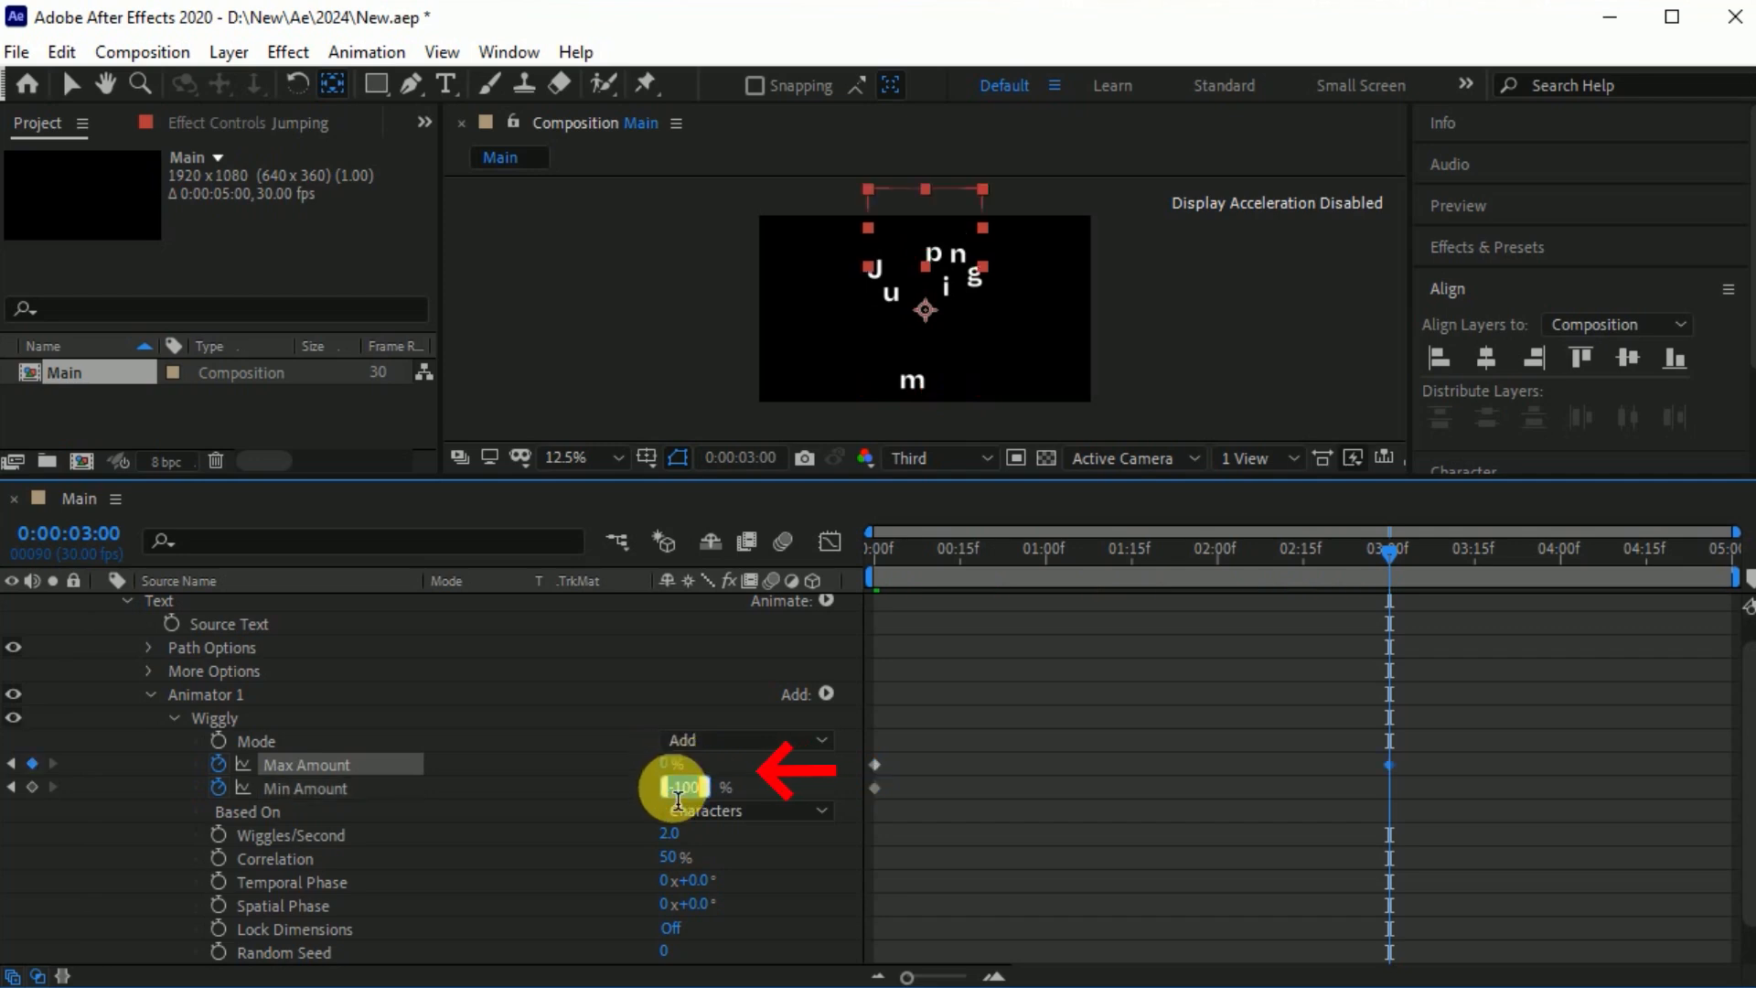
text(0)
key(Return)
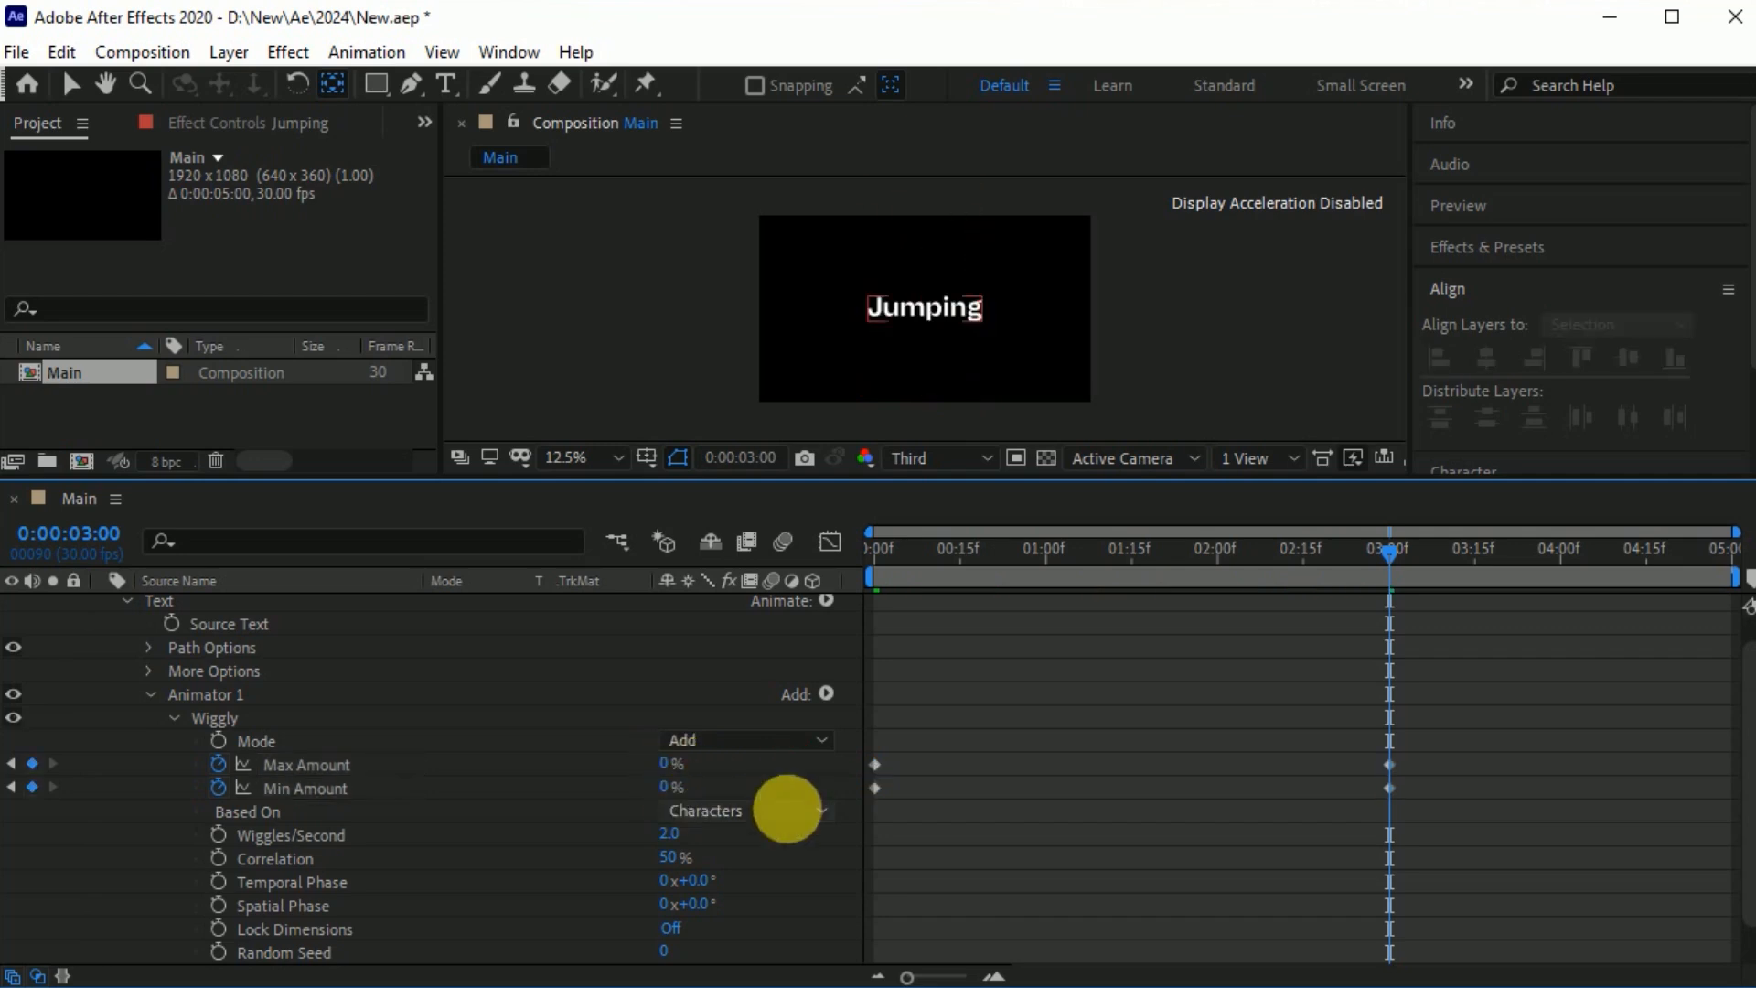
Apply Easy Ease to all Max Amount and Min Amount keyframes and adjust their easing handles in the graph editor.
drag(1457, 736, 849, 864)
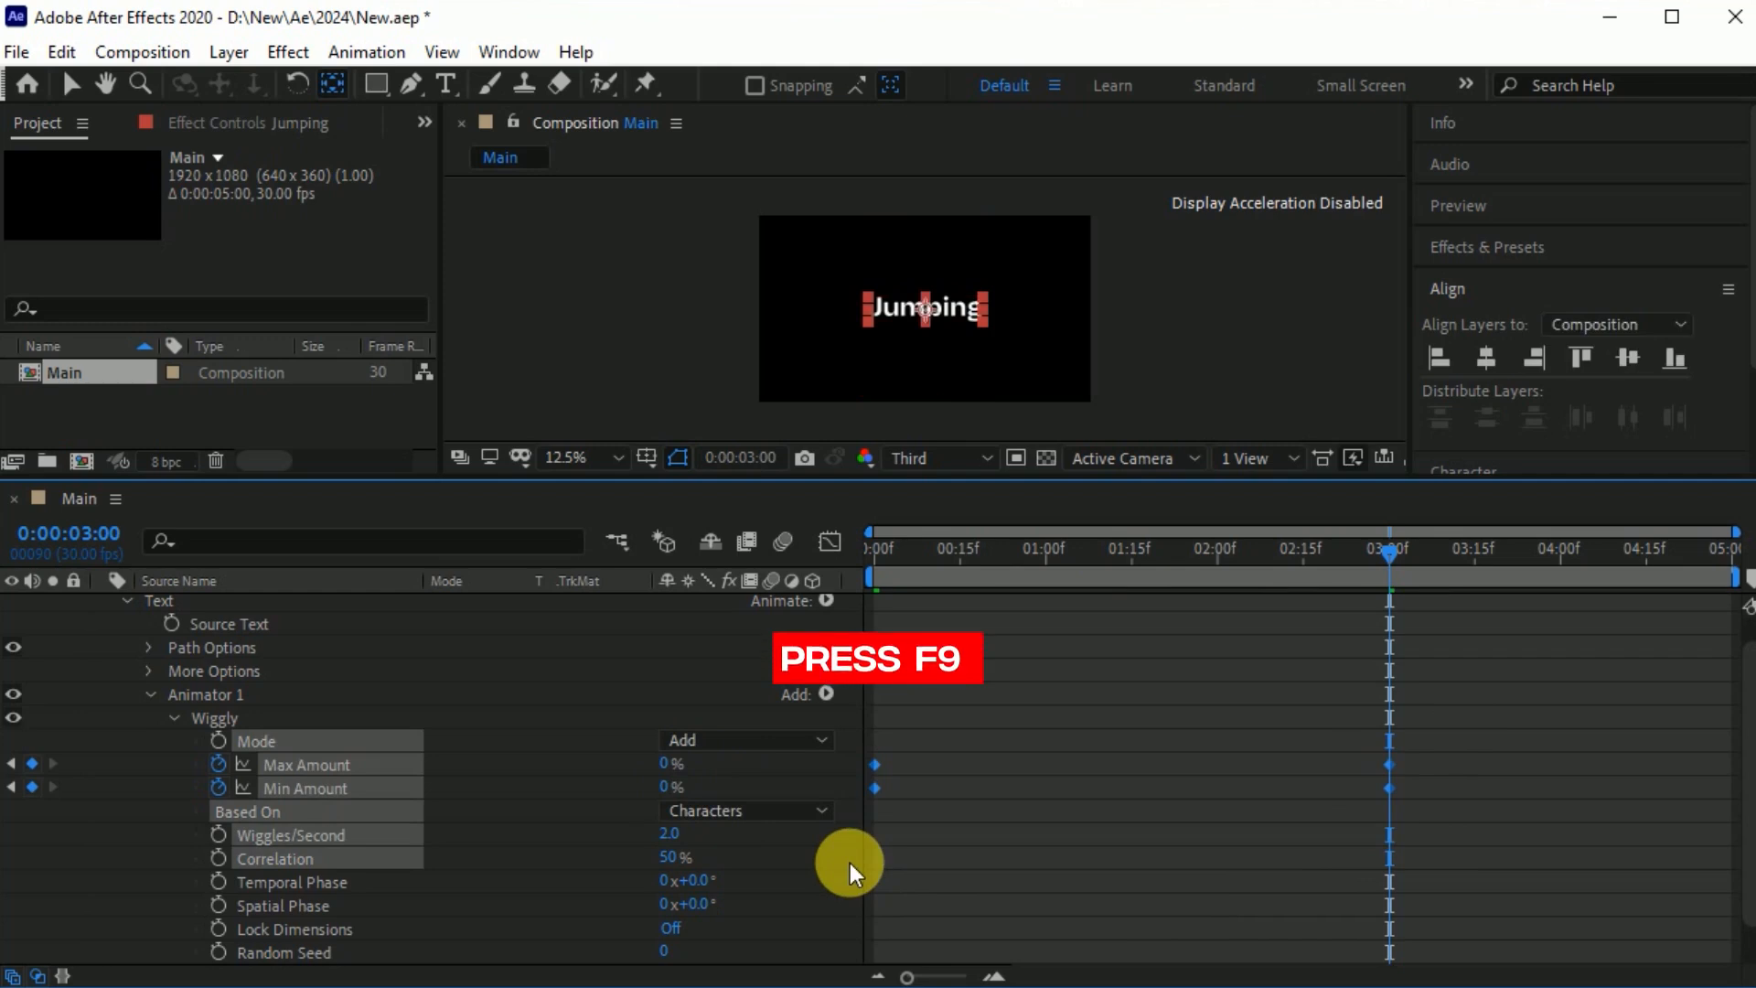
key(F9)
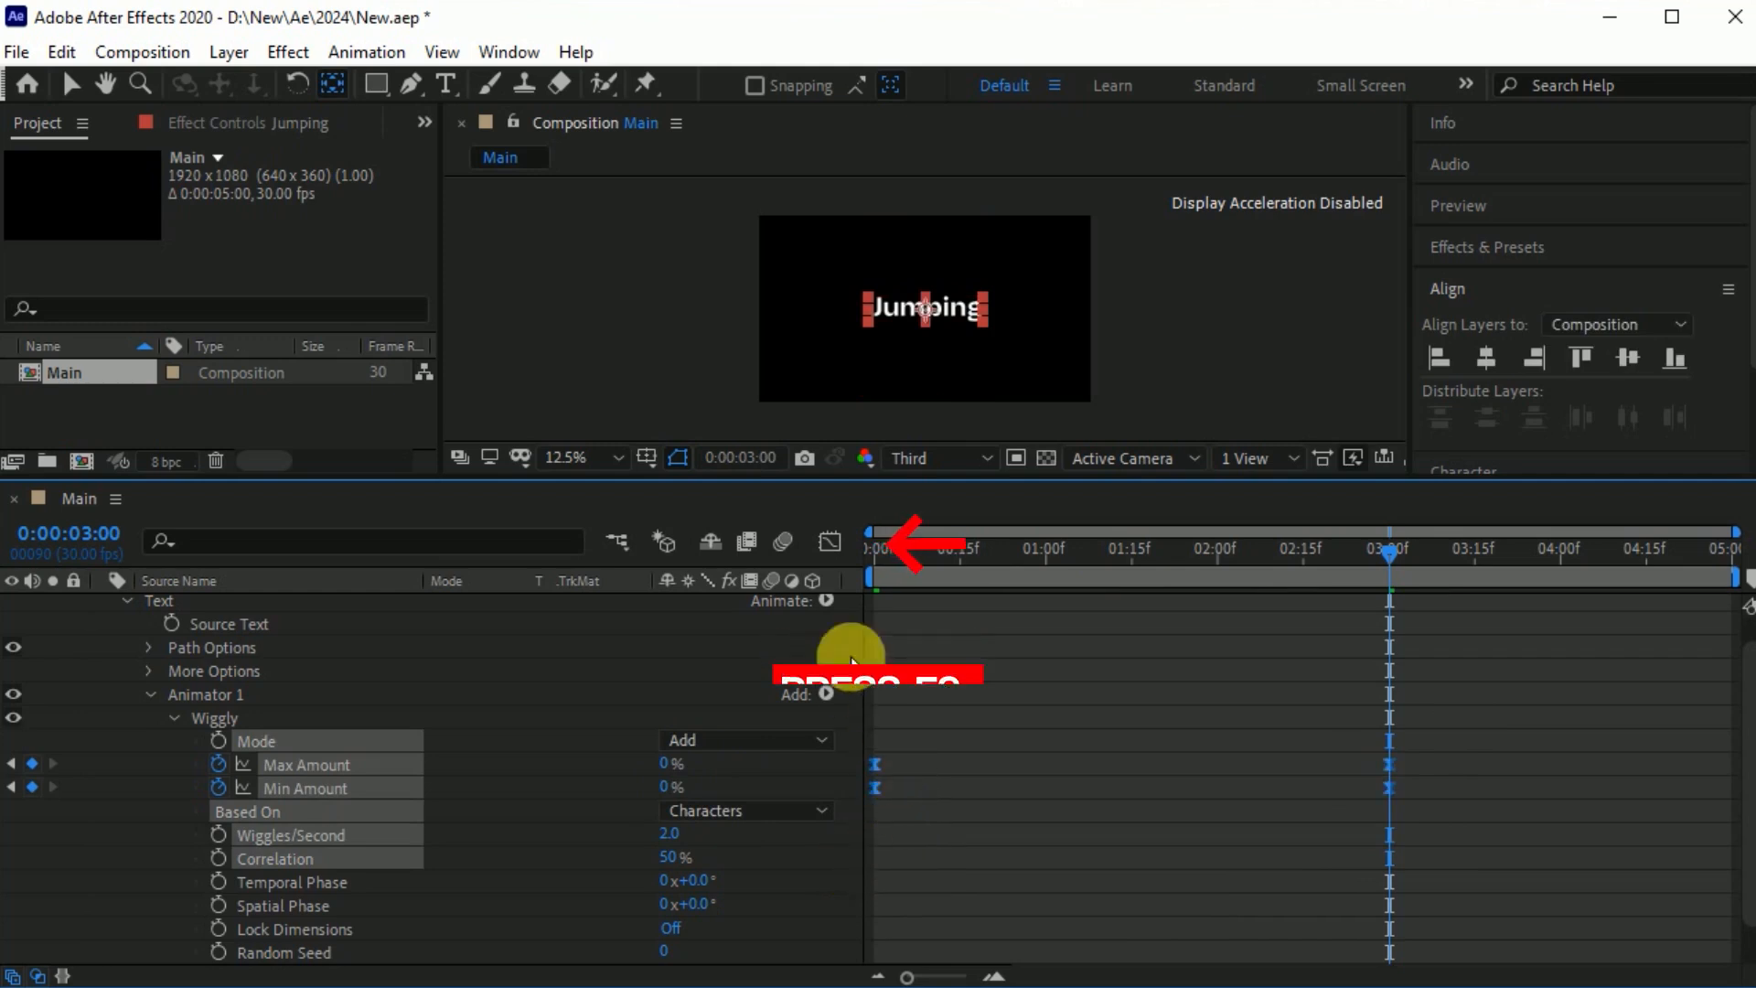
click(829, 544)
drag(1303, 757, 1272, 758)
drag(958, 758, 940, 758)
click(829, 544)
Preview the text animation from the first frame, and return the playhead to the start.
drag(1383, 550, 878, 548)
key(space)
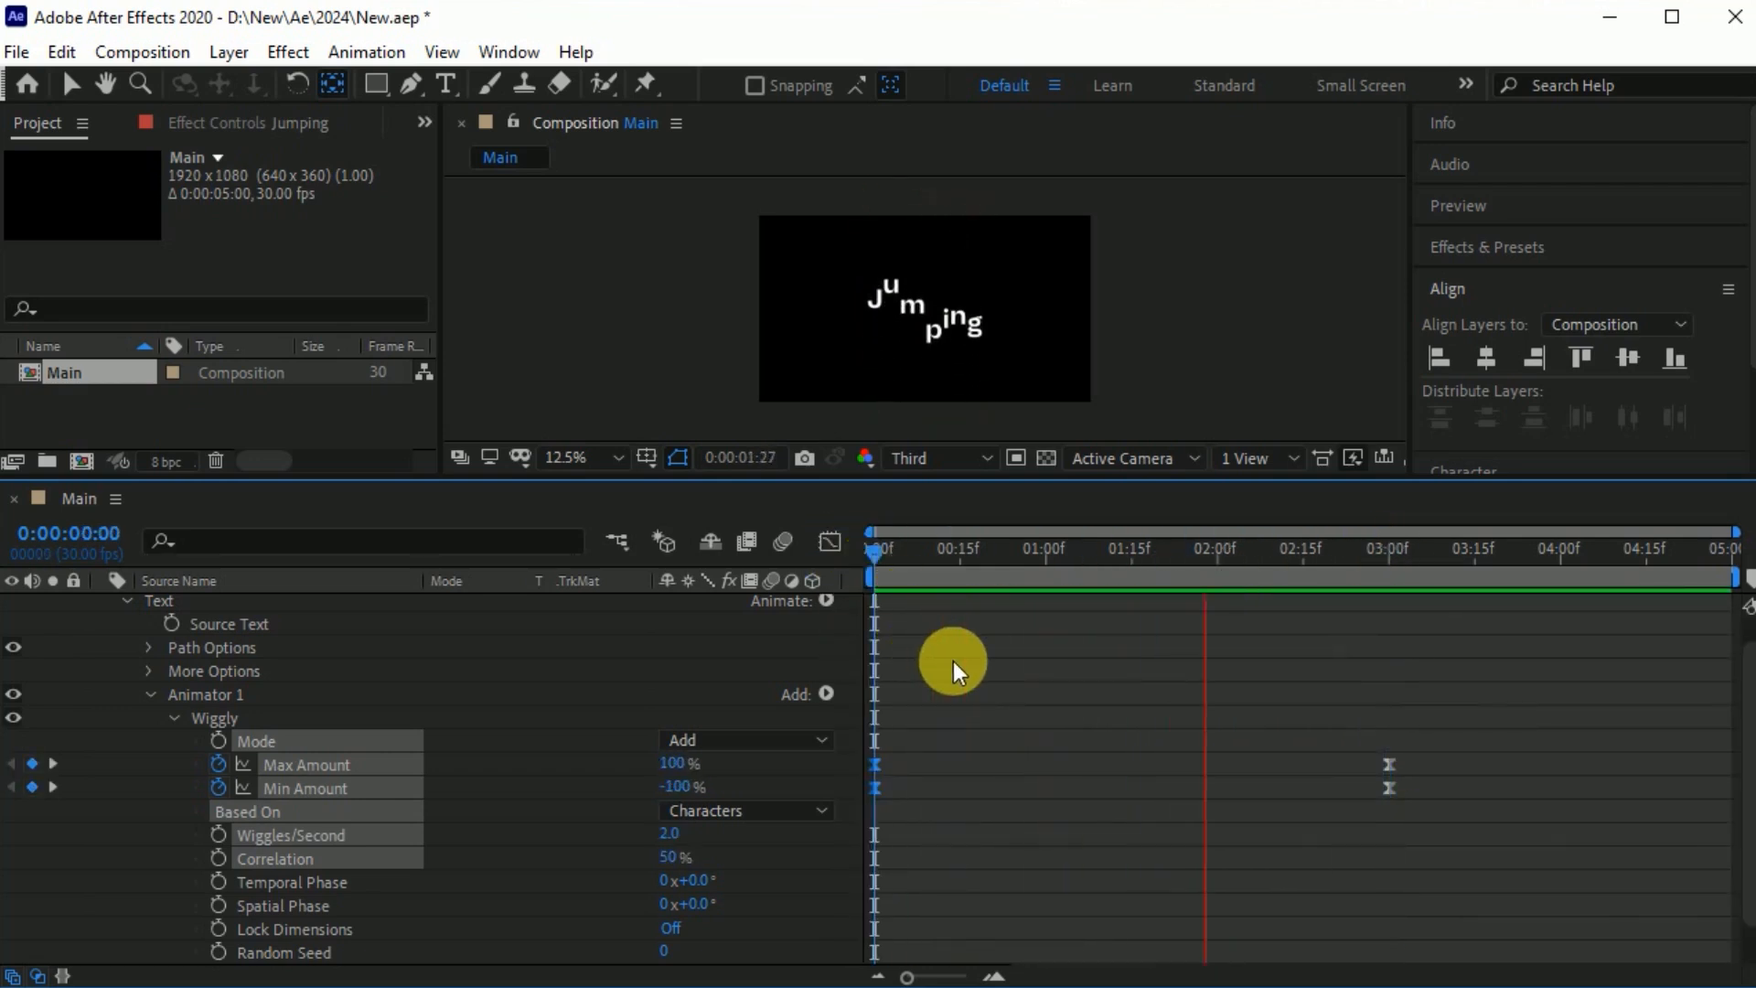
key(space)
drag(1430, 552, 845, 657)
Base the Wiggly selector on Characters Excluding Spaces and set its Wiggles/Second to 3.
scroll(420, 799, down, 1)
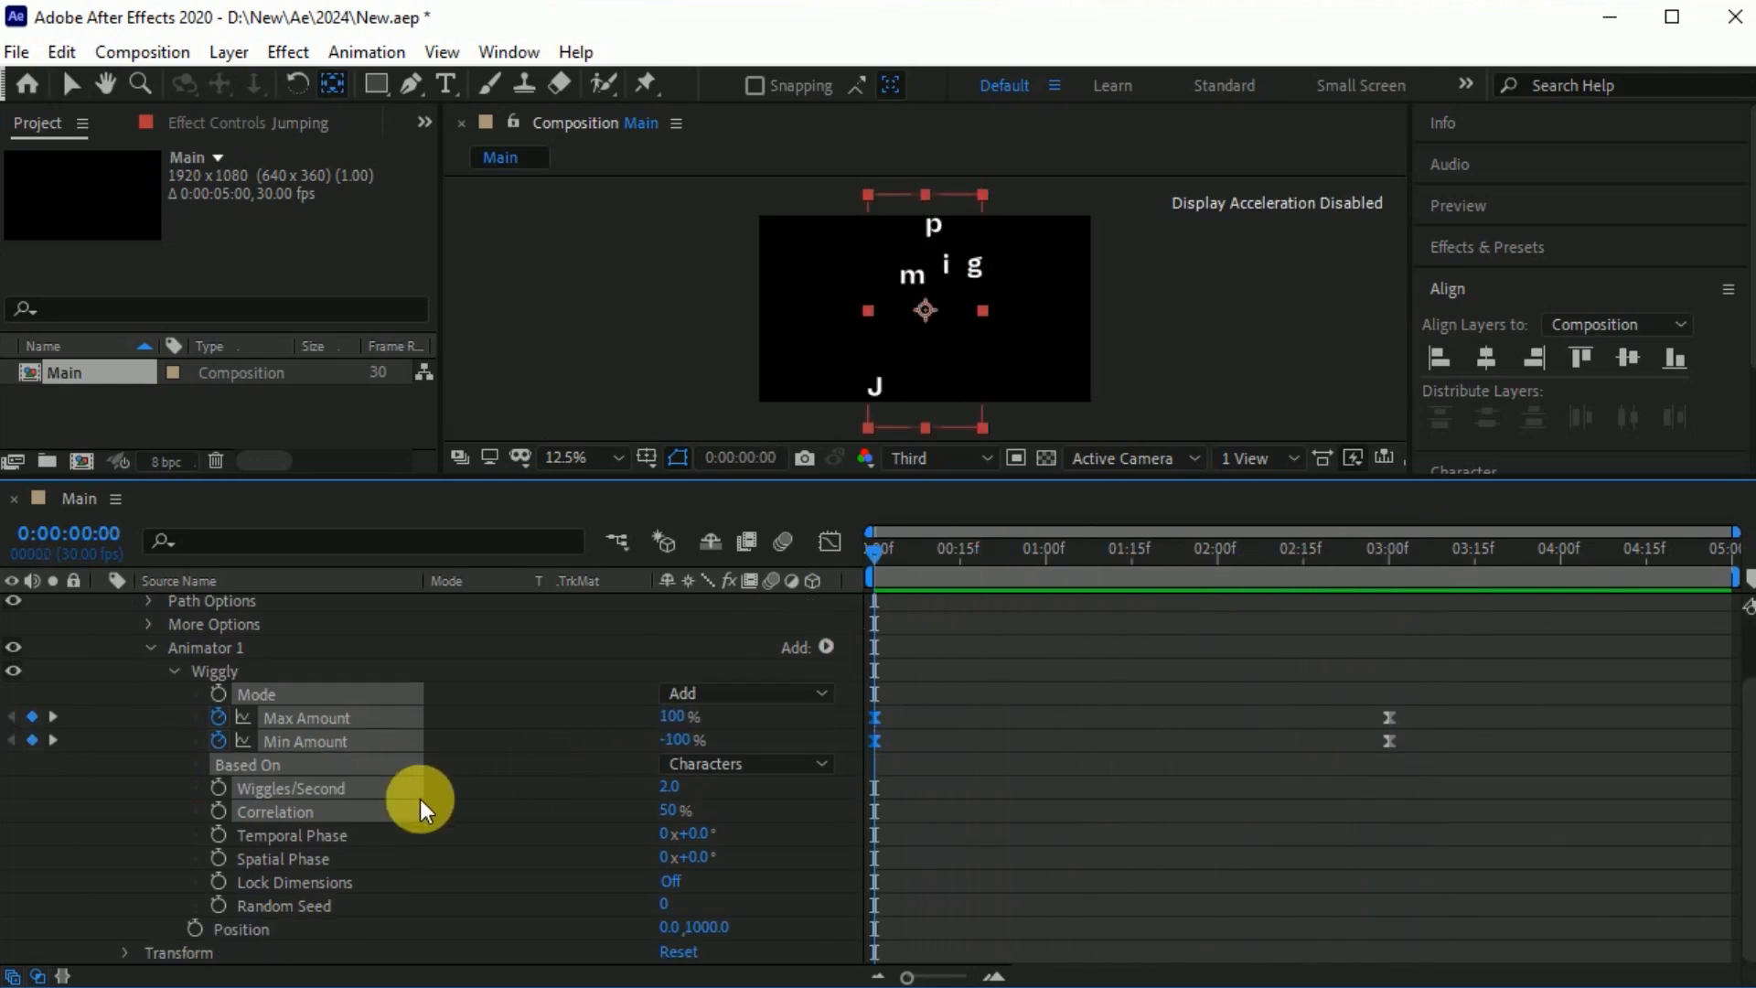
click(777, 766)
click(846, 825)
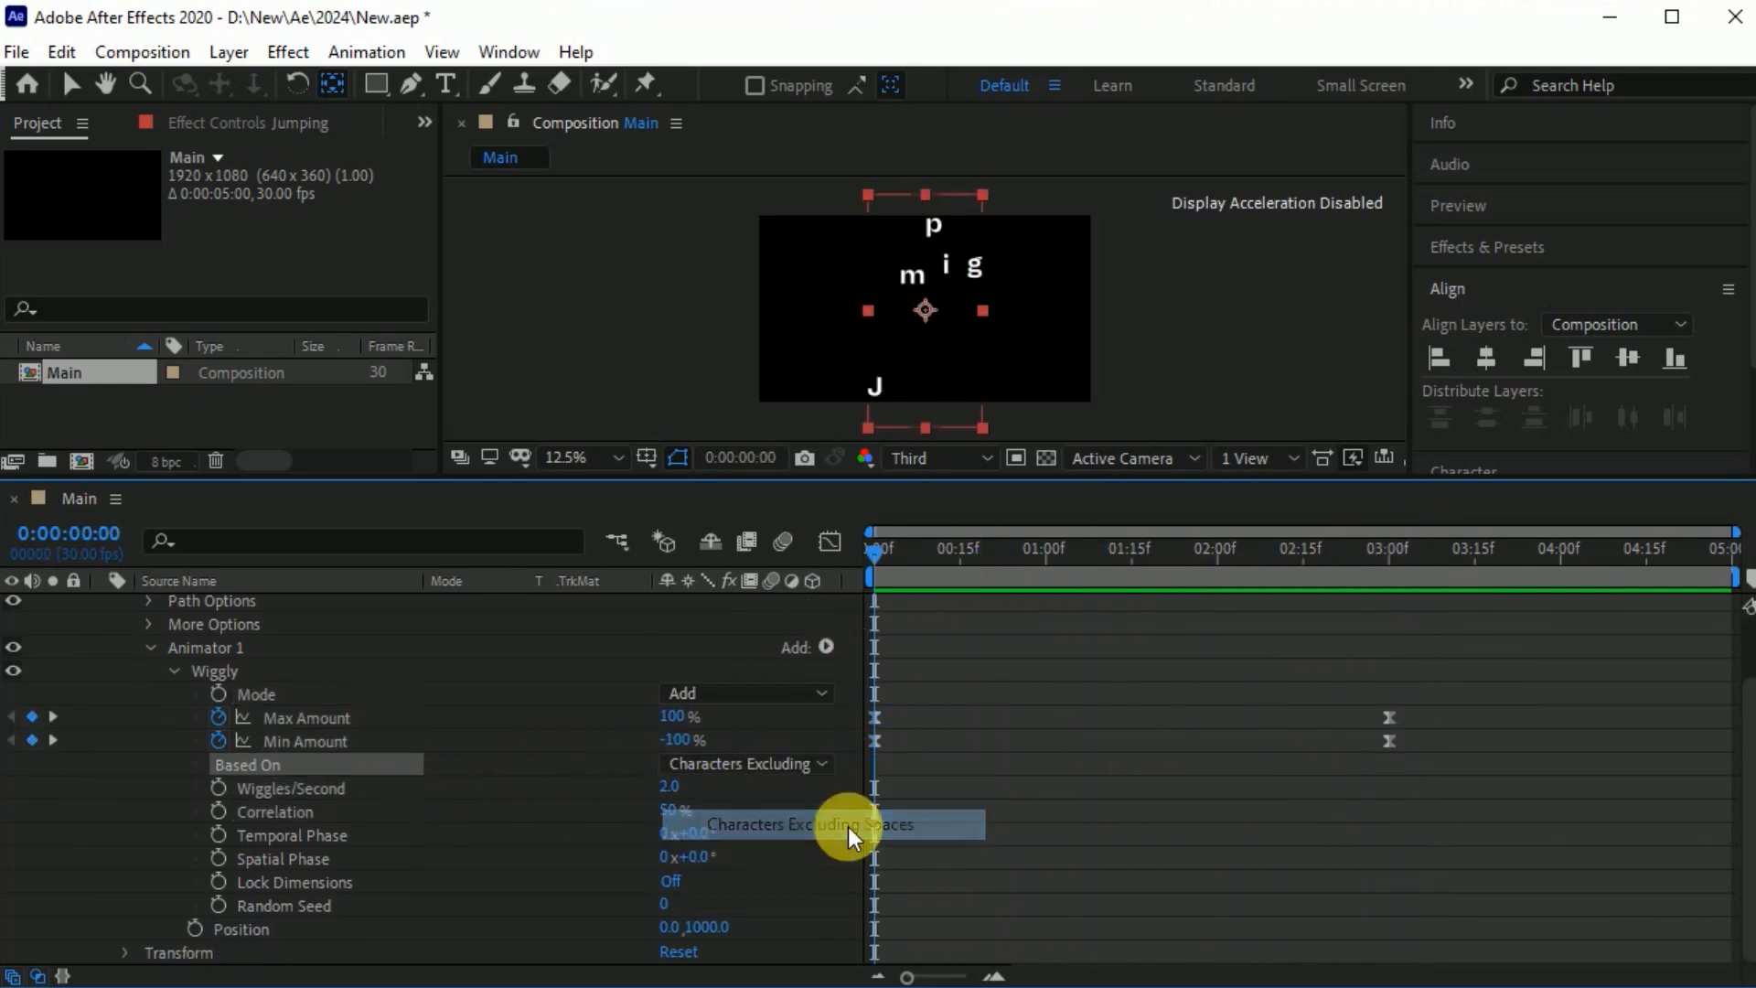
click(669, 787)
text(3)
key(Return)
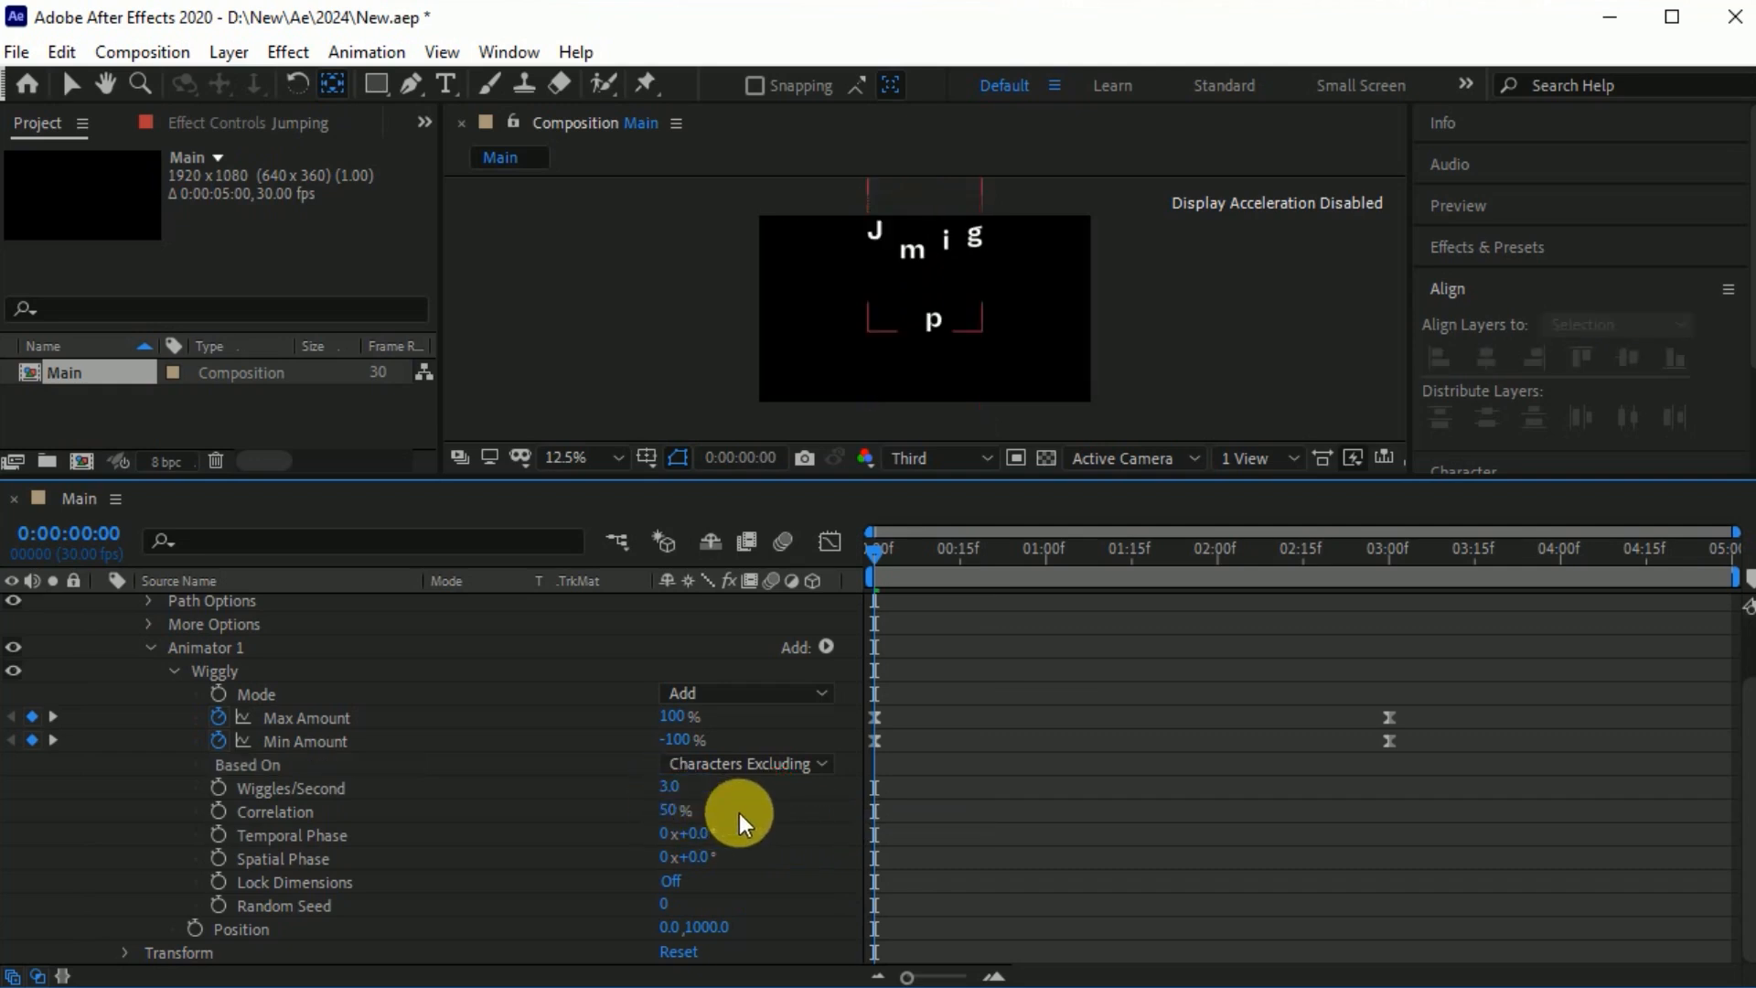
Set the Wiggly selector's Random Seed to 1.
click(671, 904)
text(1)
key(Return)
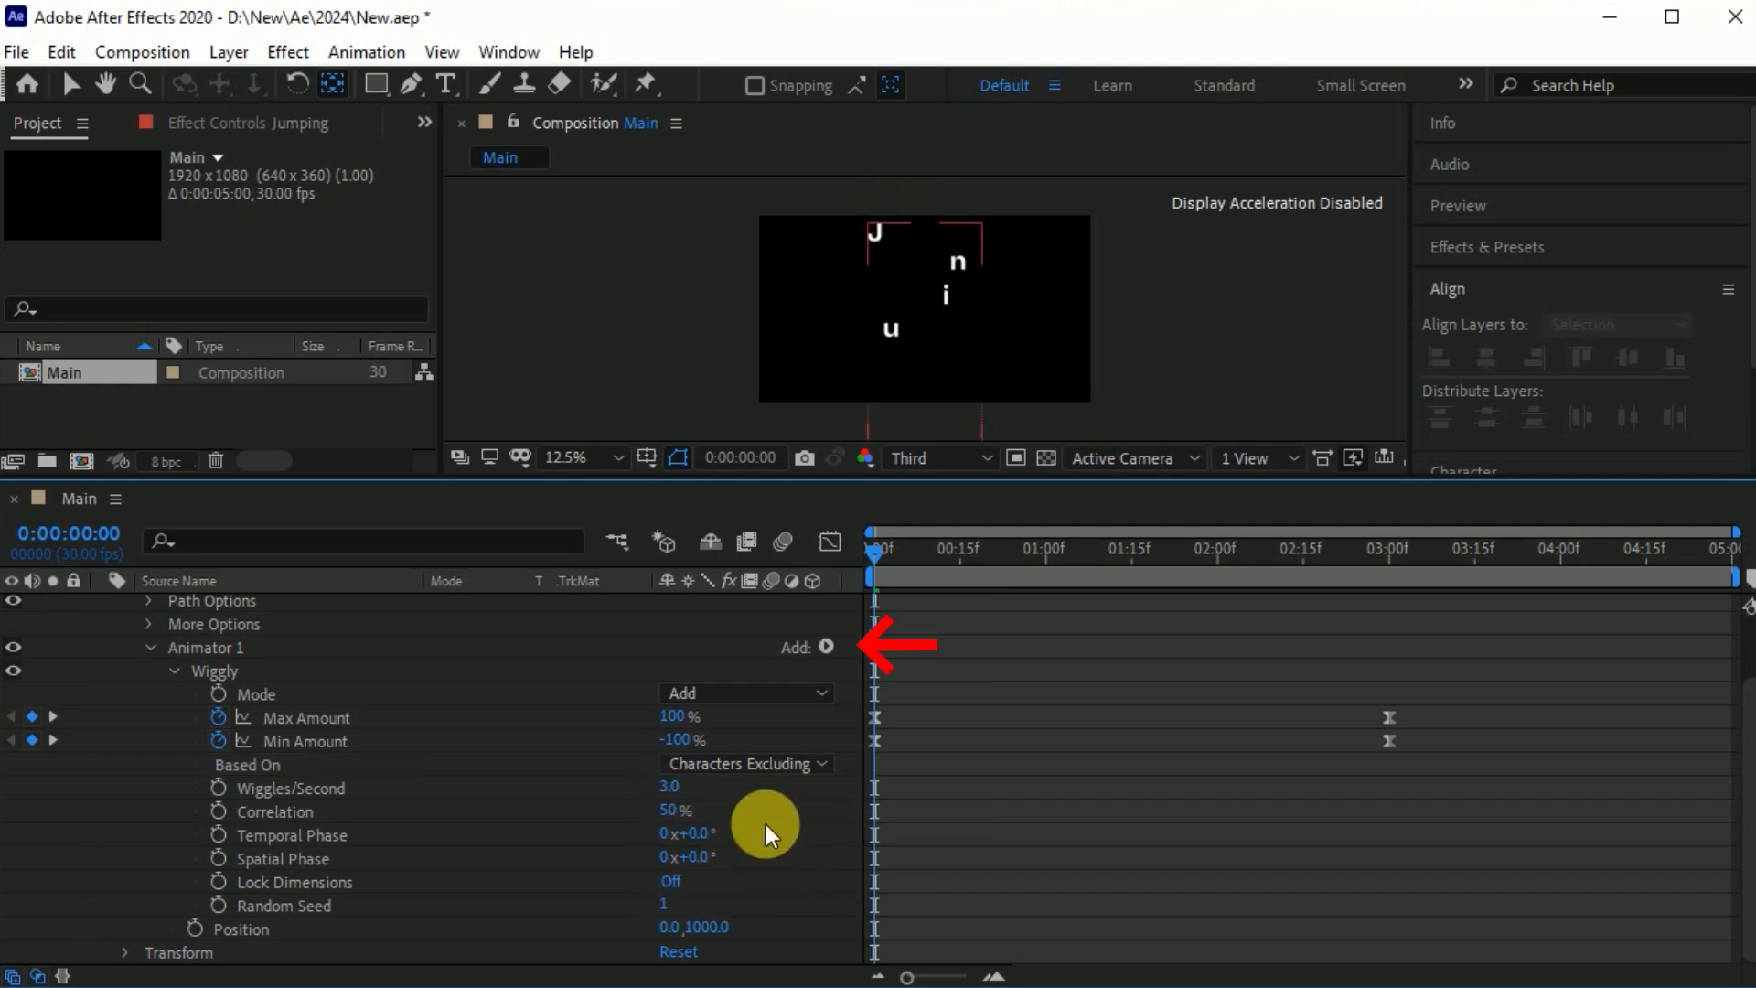
Add a Range selector to Animator 1 of the Jumping layer.
click(826, 647)
mouse_move(944, 695)
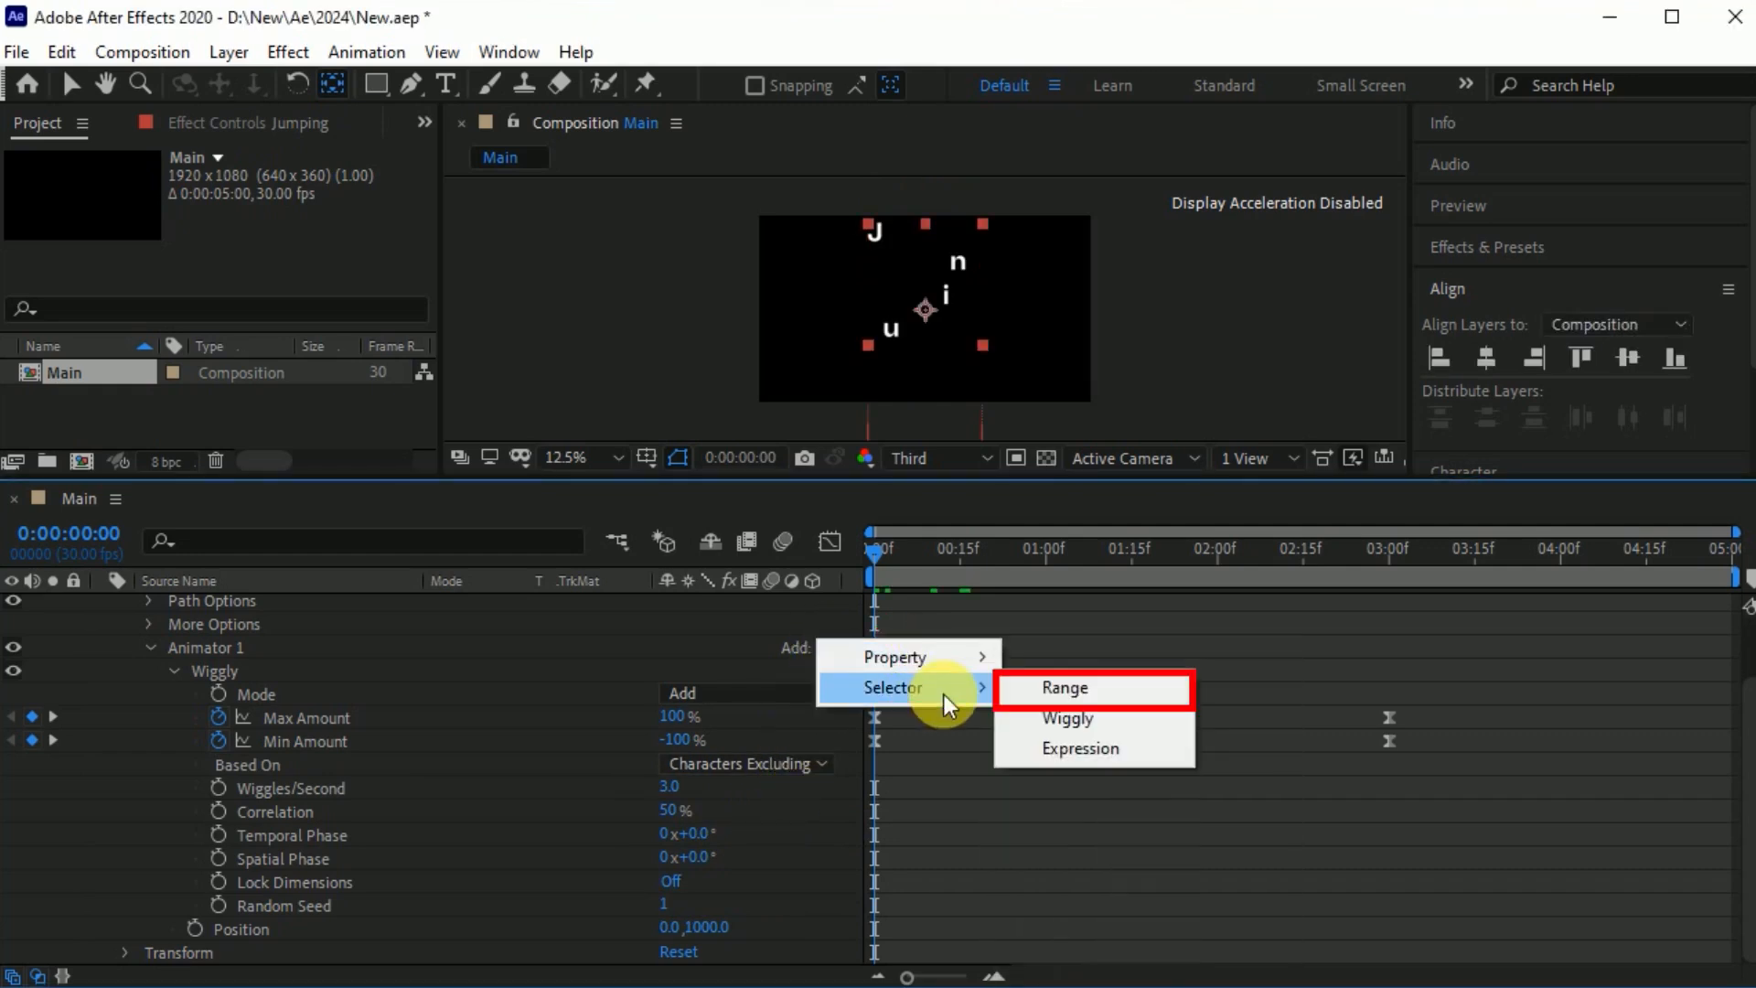
click(1140, 689)
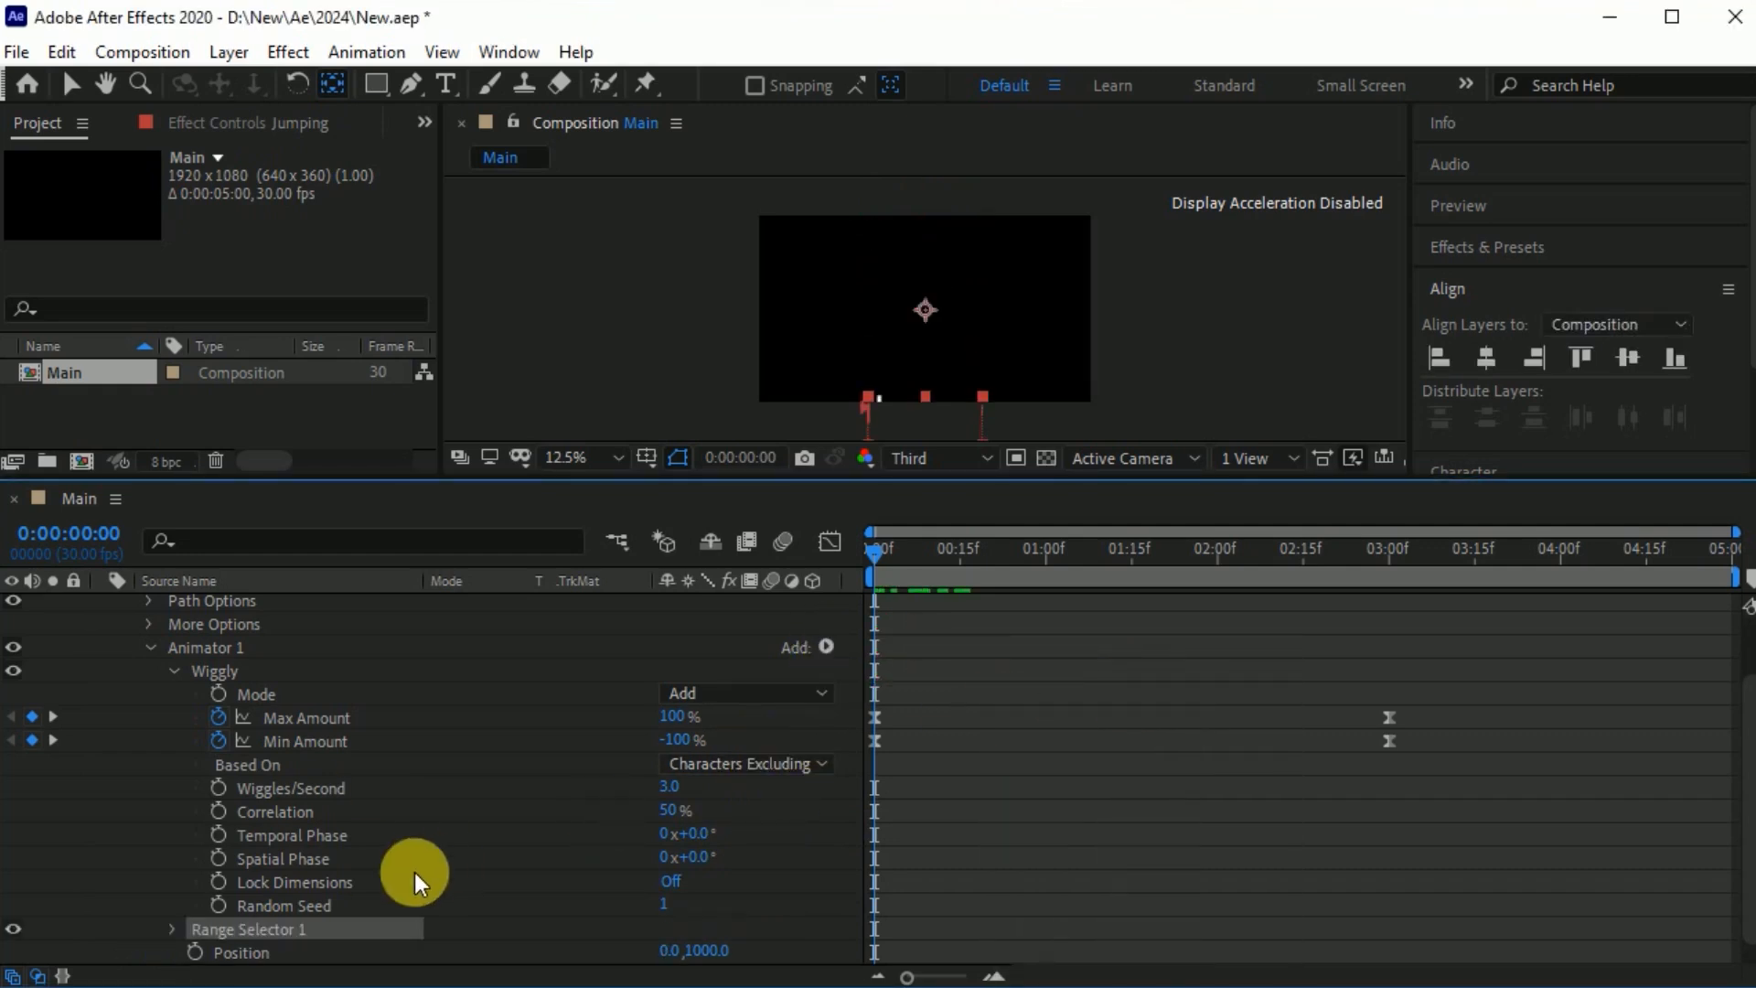
Keyframe the range selector's Offset at the start of the timeline and set it to 100% at 0:00:01:00.
click(172, 929)
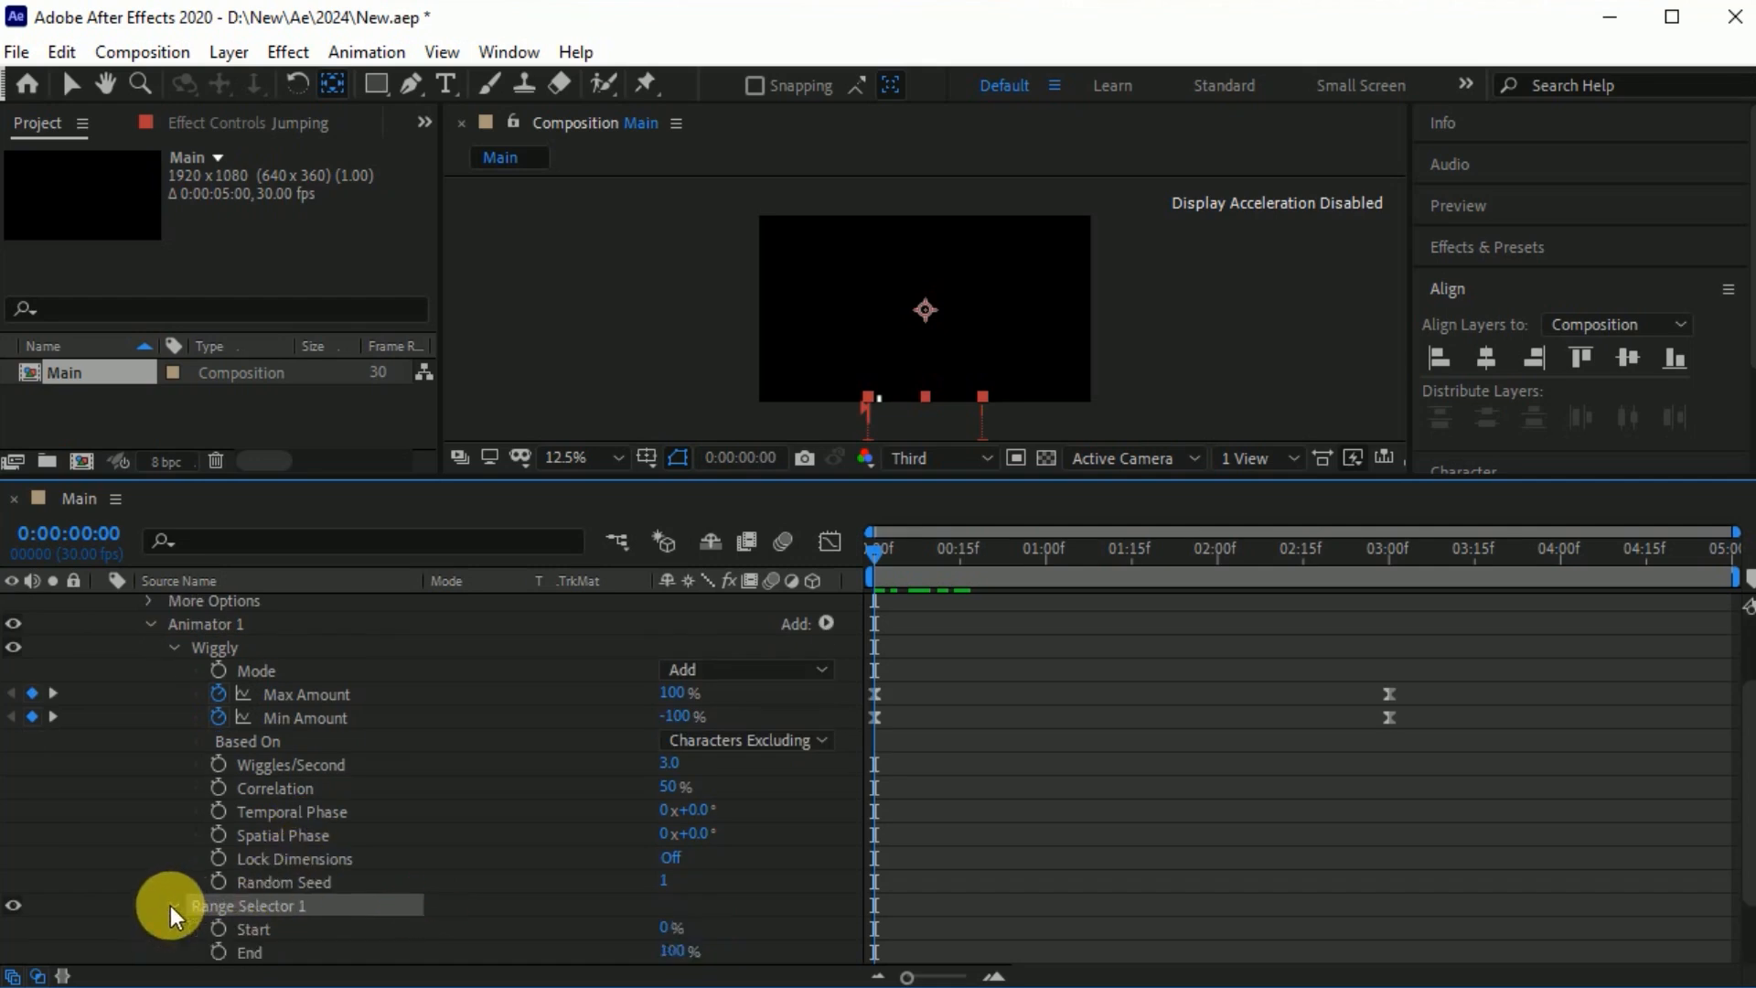
scroll(170, 906, down, 2)
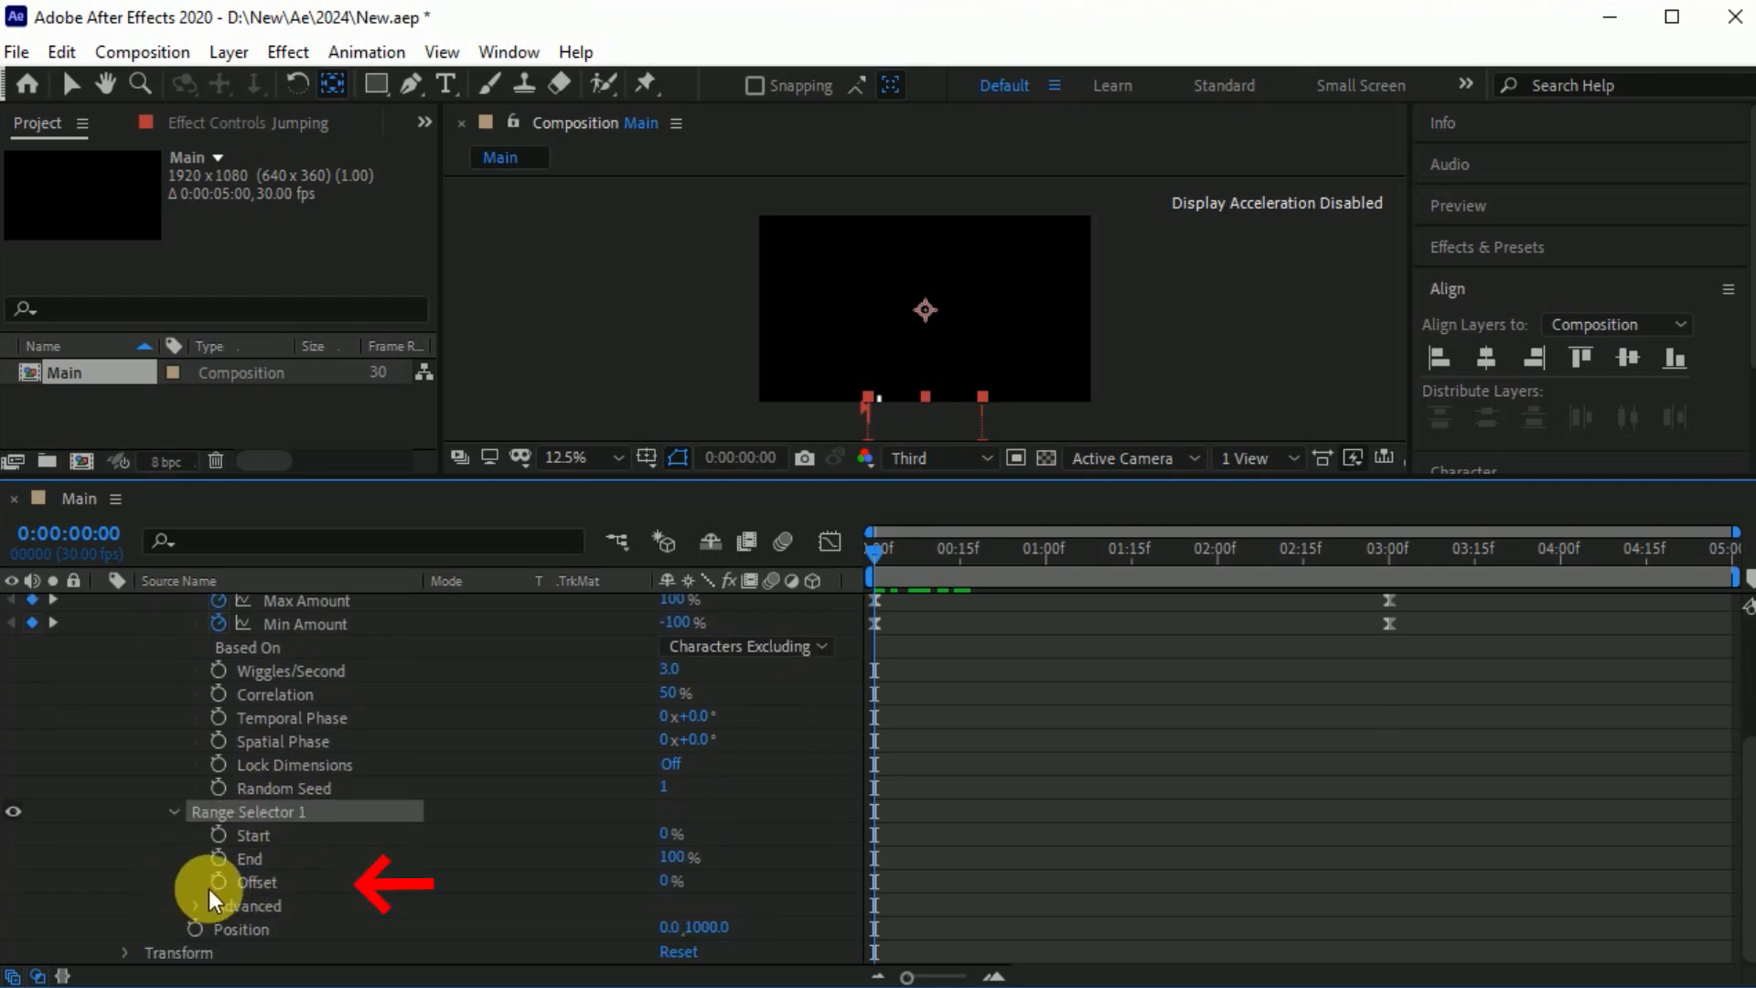
click(216, 884)
drag(882, 547, 1054, 585)
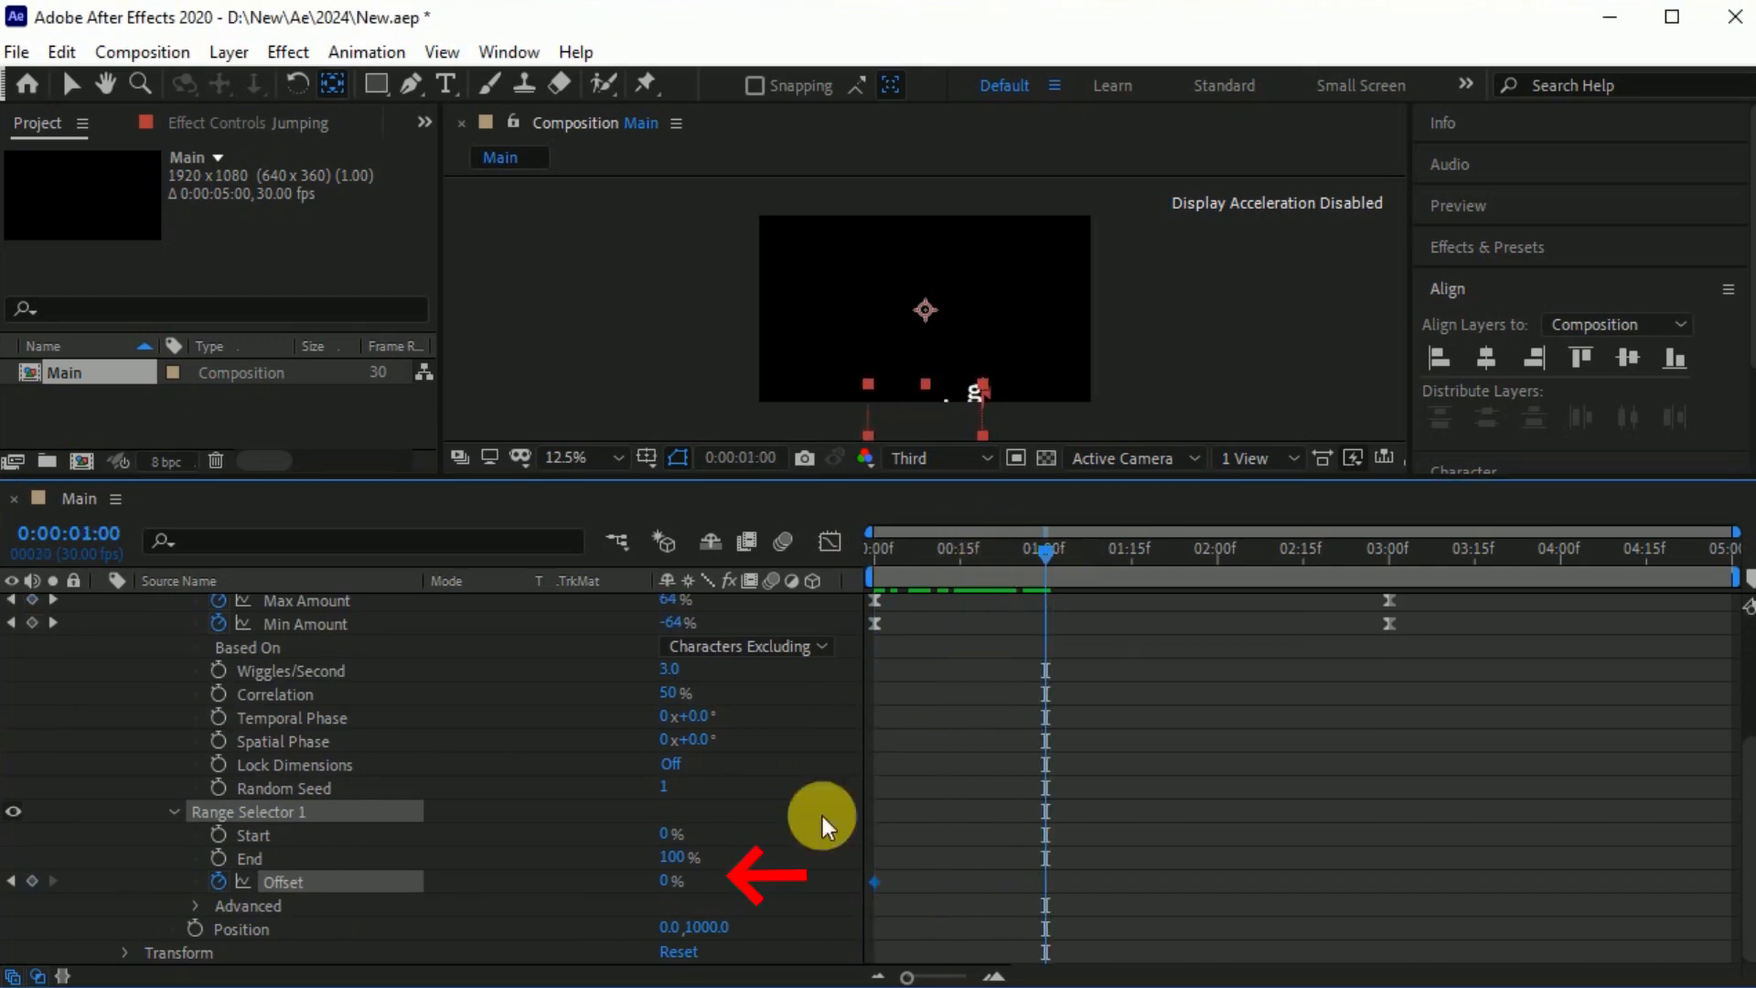
drag(669, 879, 1149, 847)
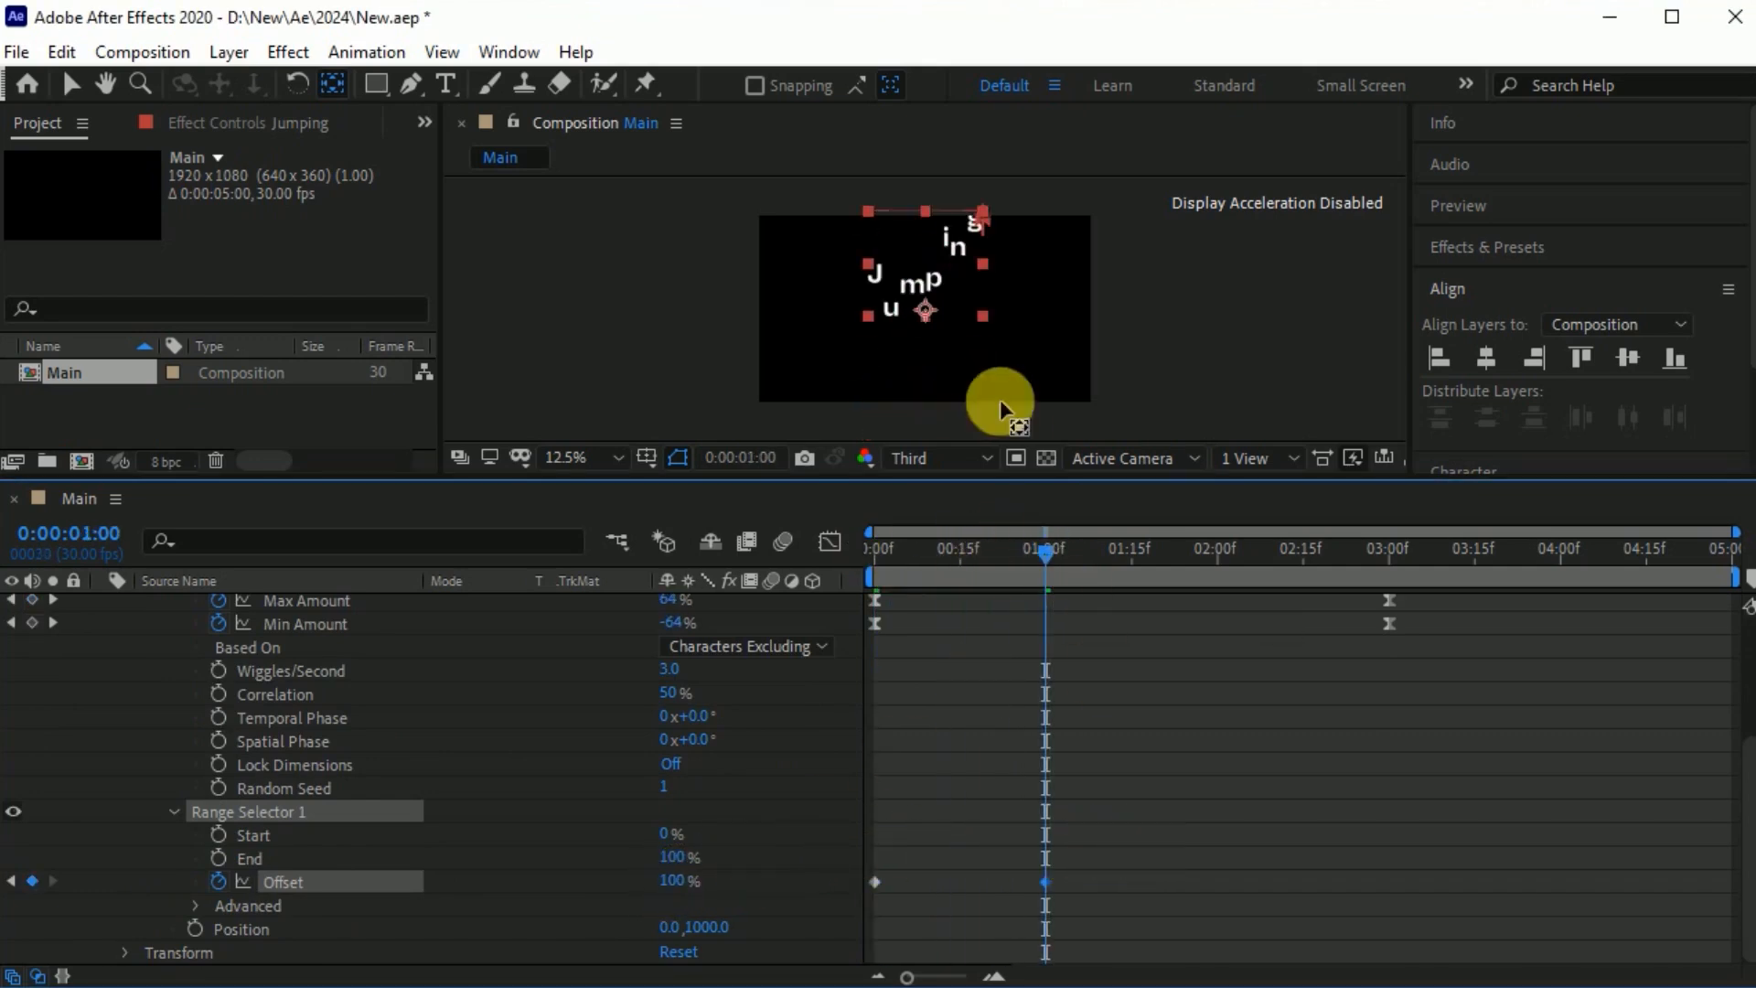
Apply Easy Ease to both Offset keyframes of Range Selector 1 and return to the start of the timeline.
drag(1106, 829, 830, 905)
key(F9)
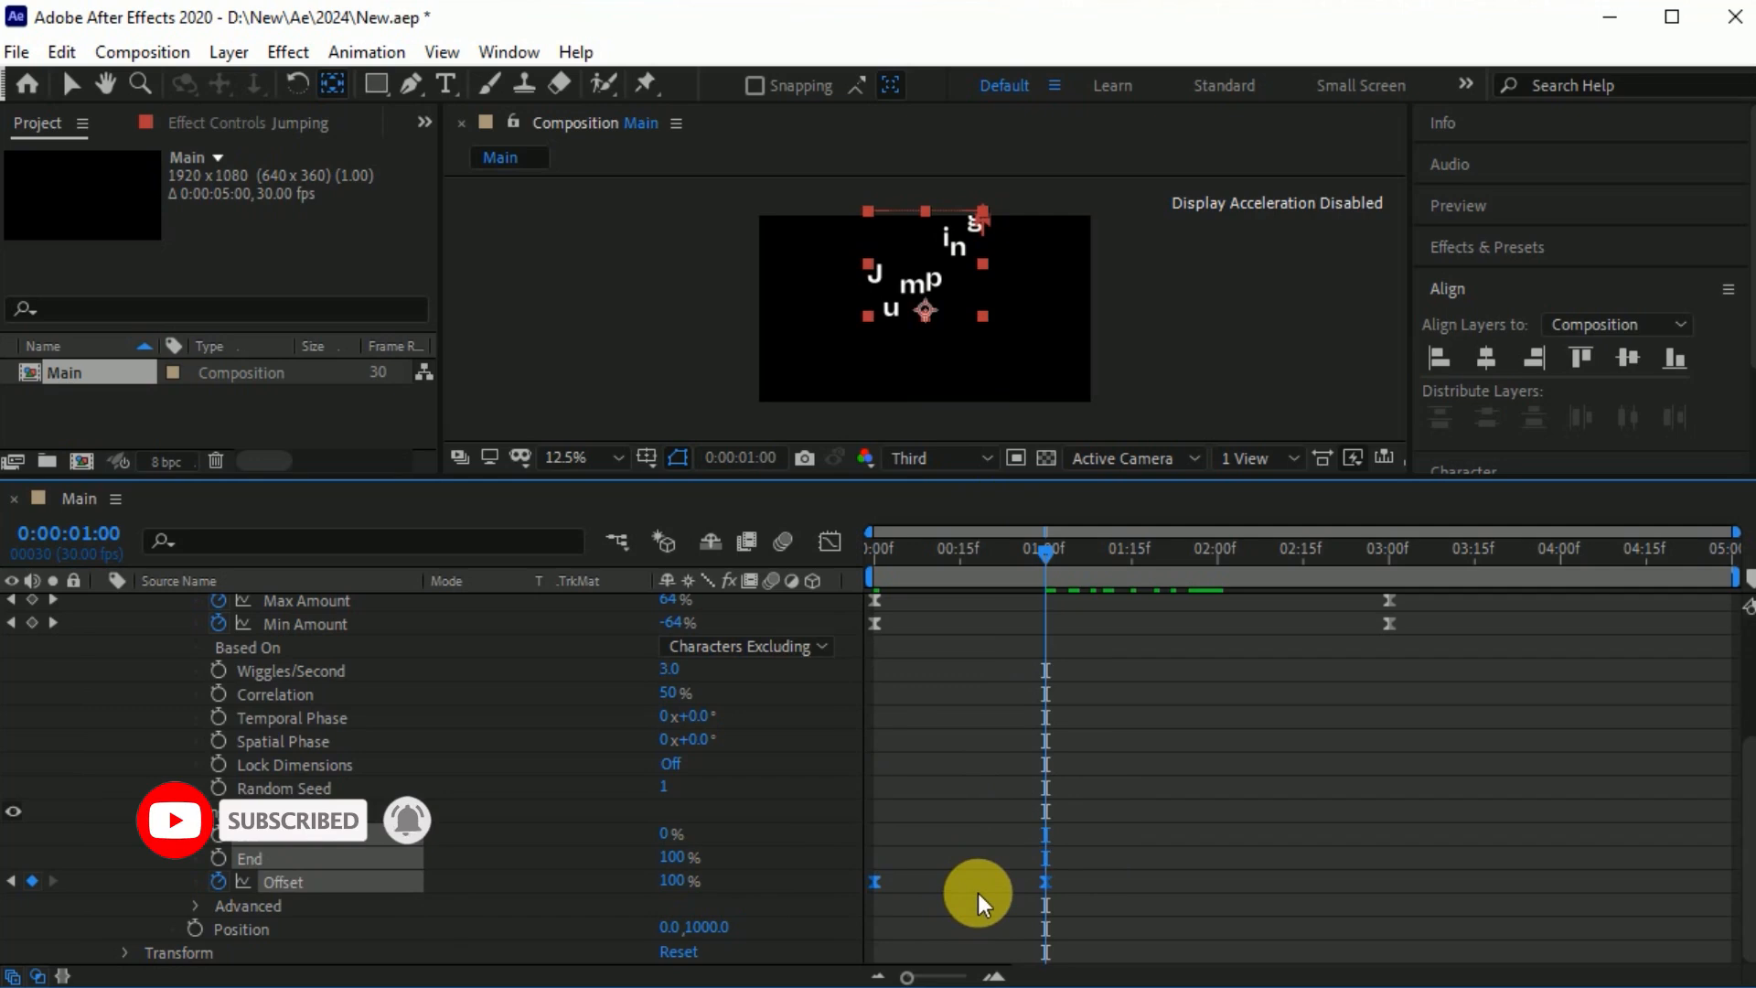
drag(1050, 552, 876, 555)
Collapse the Jumping layer's properties, then enlarge the composition view and magnify it to 25%.
scroll(452, 750, up, 5)
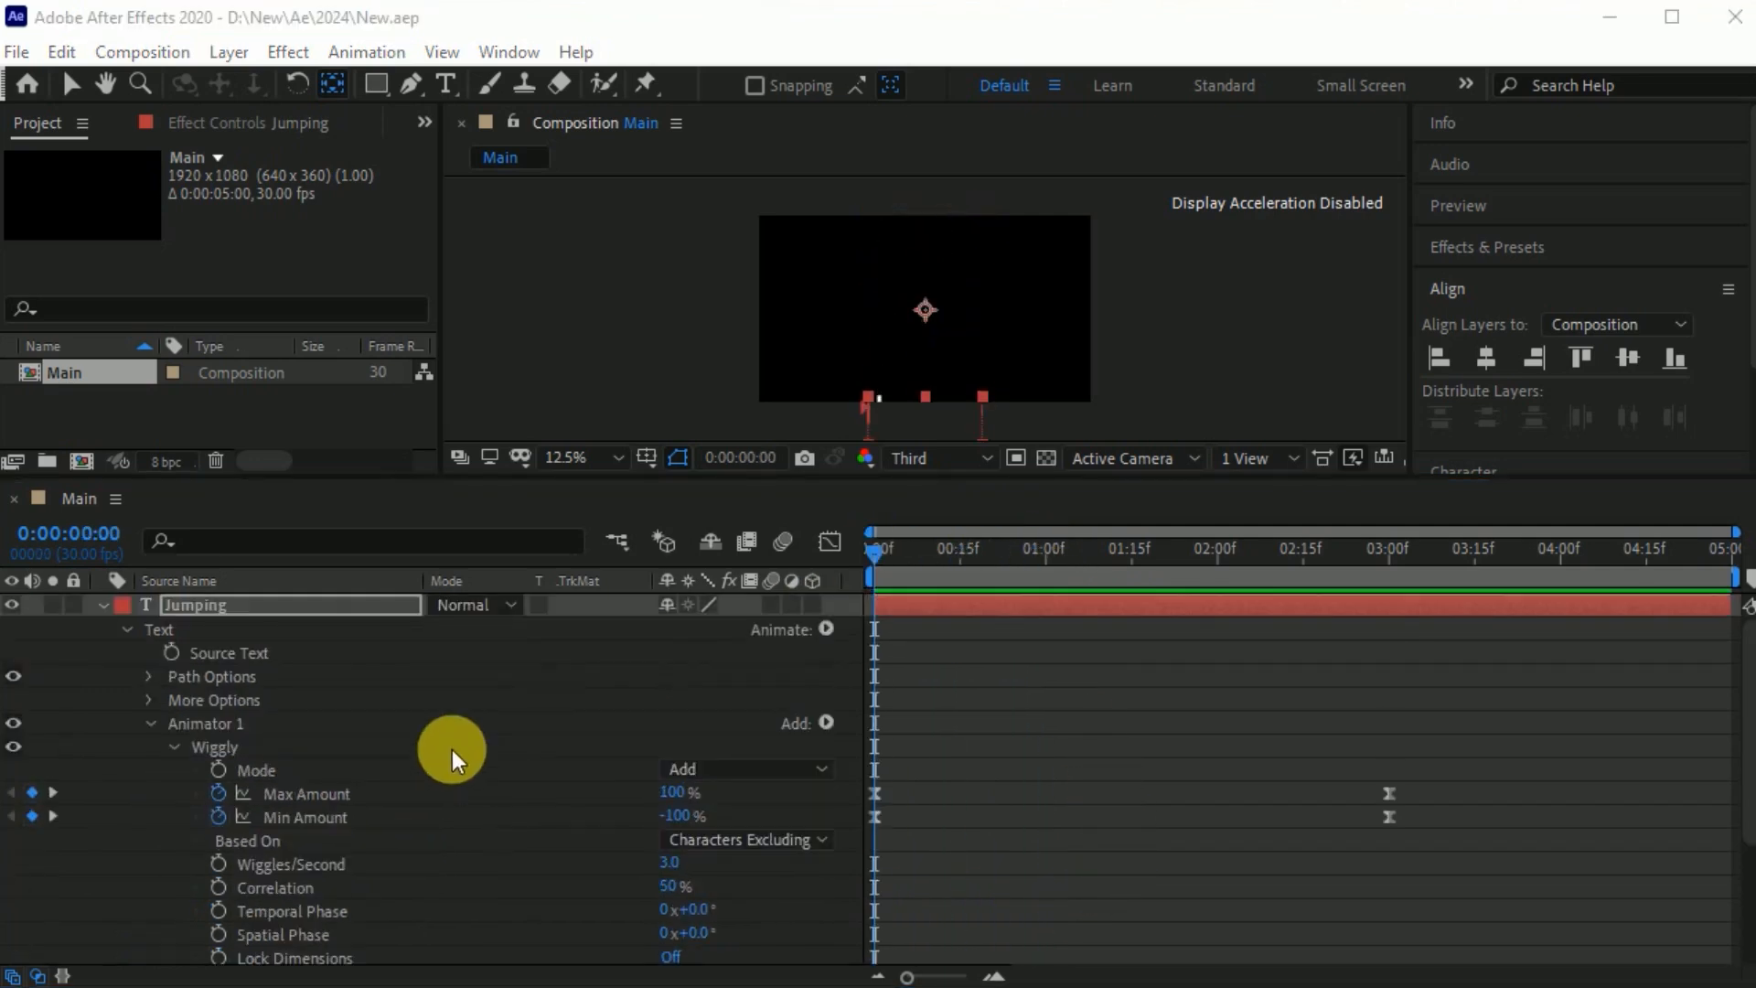
click(201, 607)
key(a)
key(a)
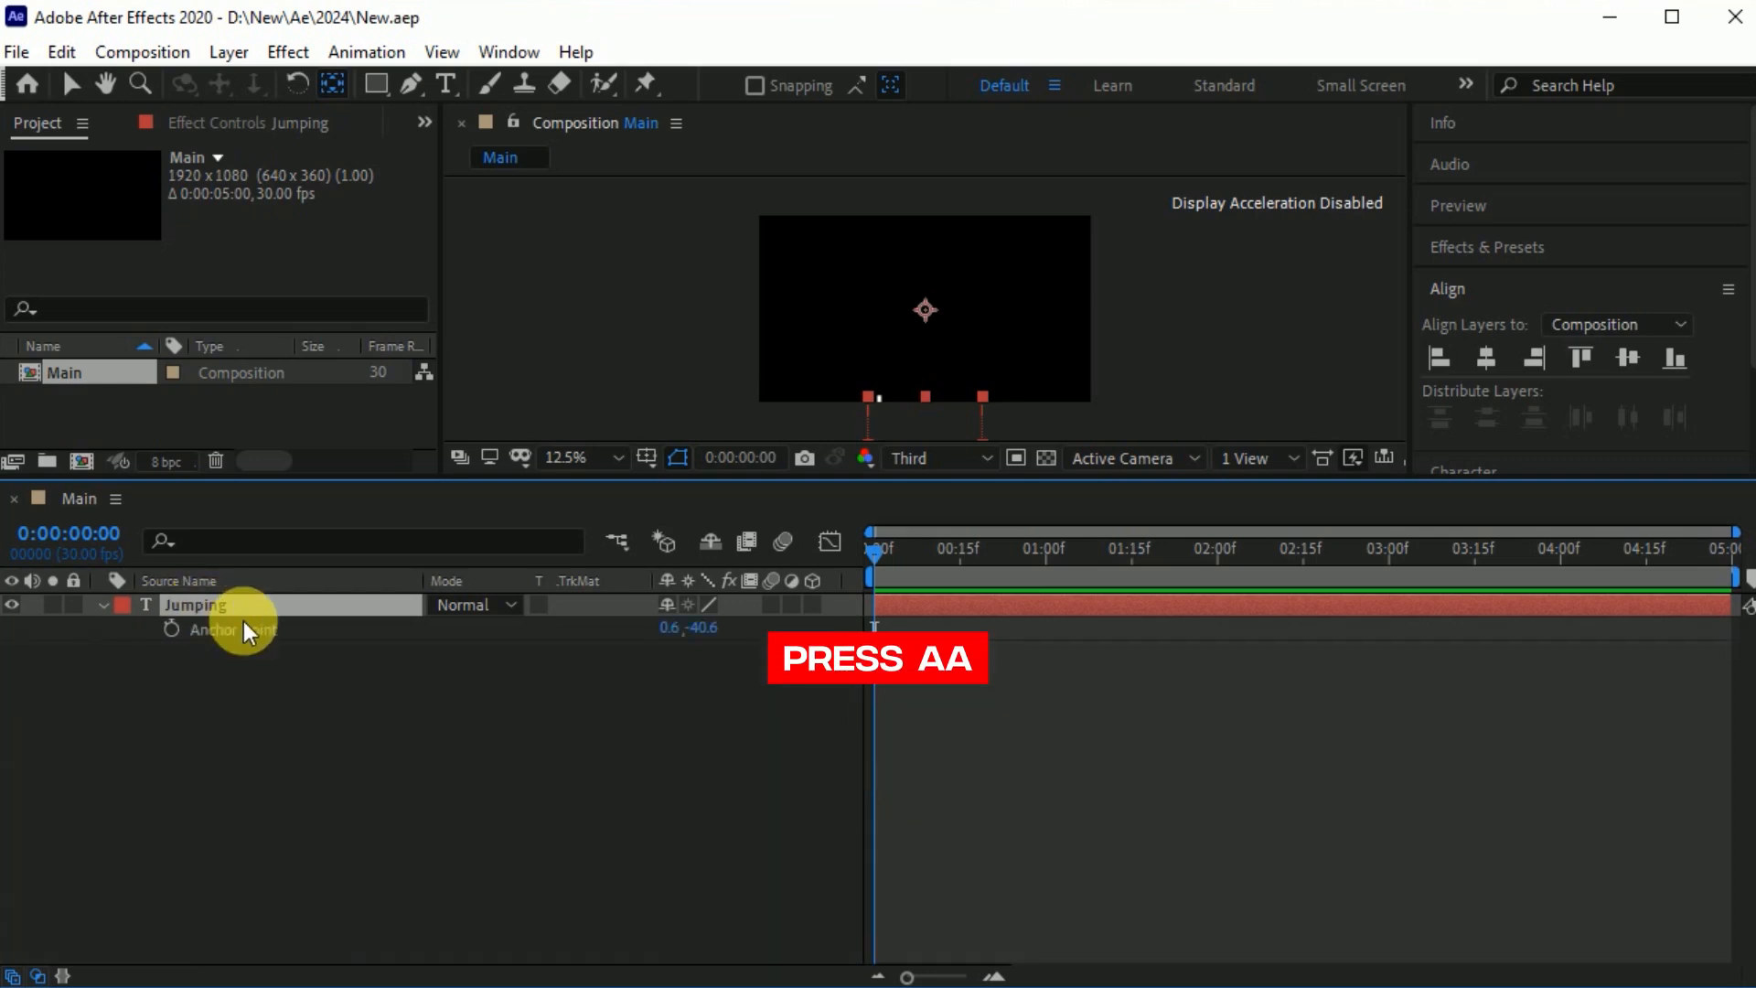
key(a)
drag(661, 478, 662, 635)
key(.)
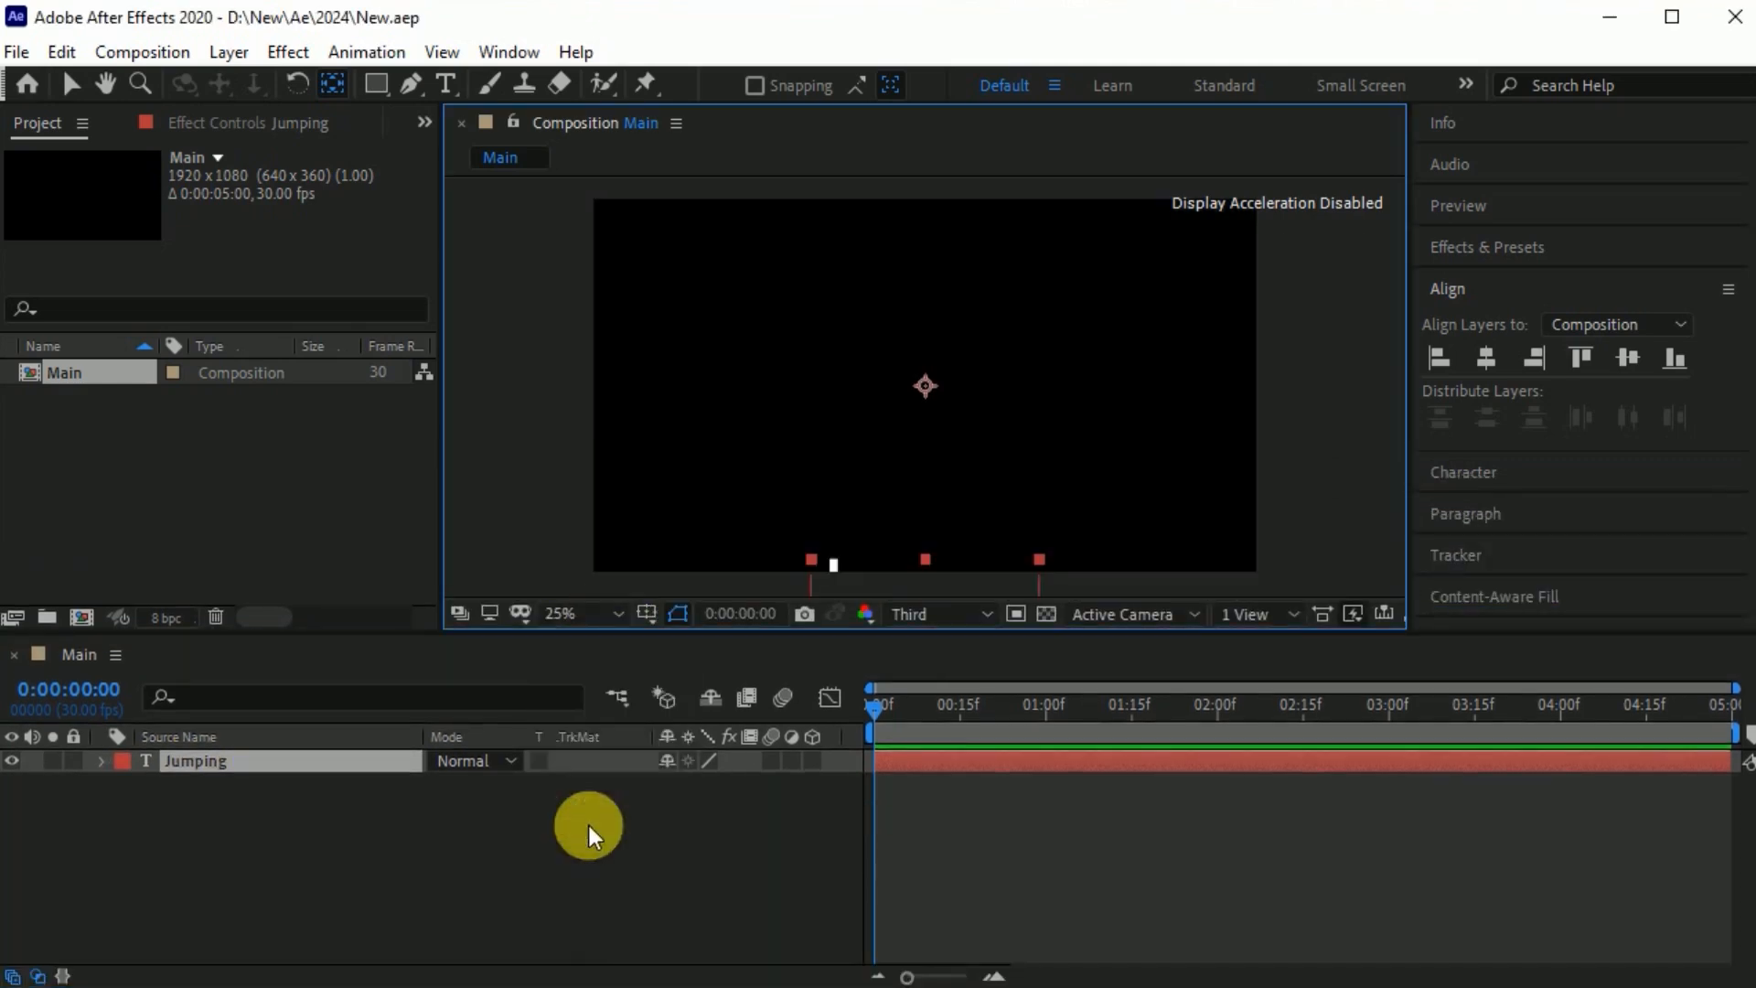
Play back the jumping text animation and move the current time to 0:00:01:09.
key(space)
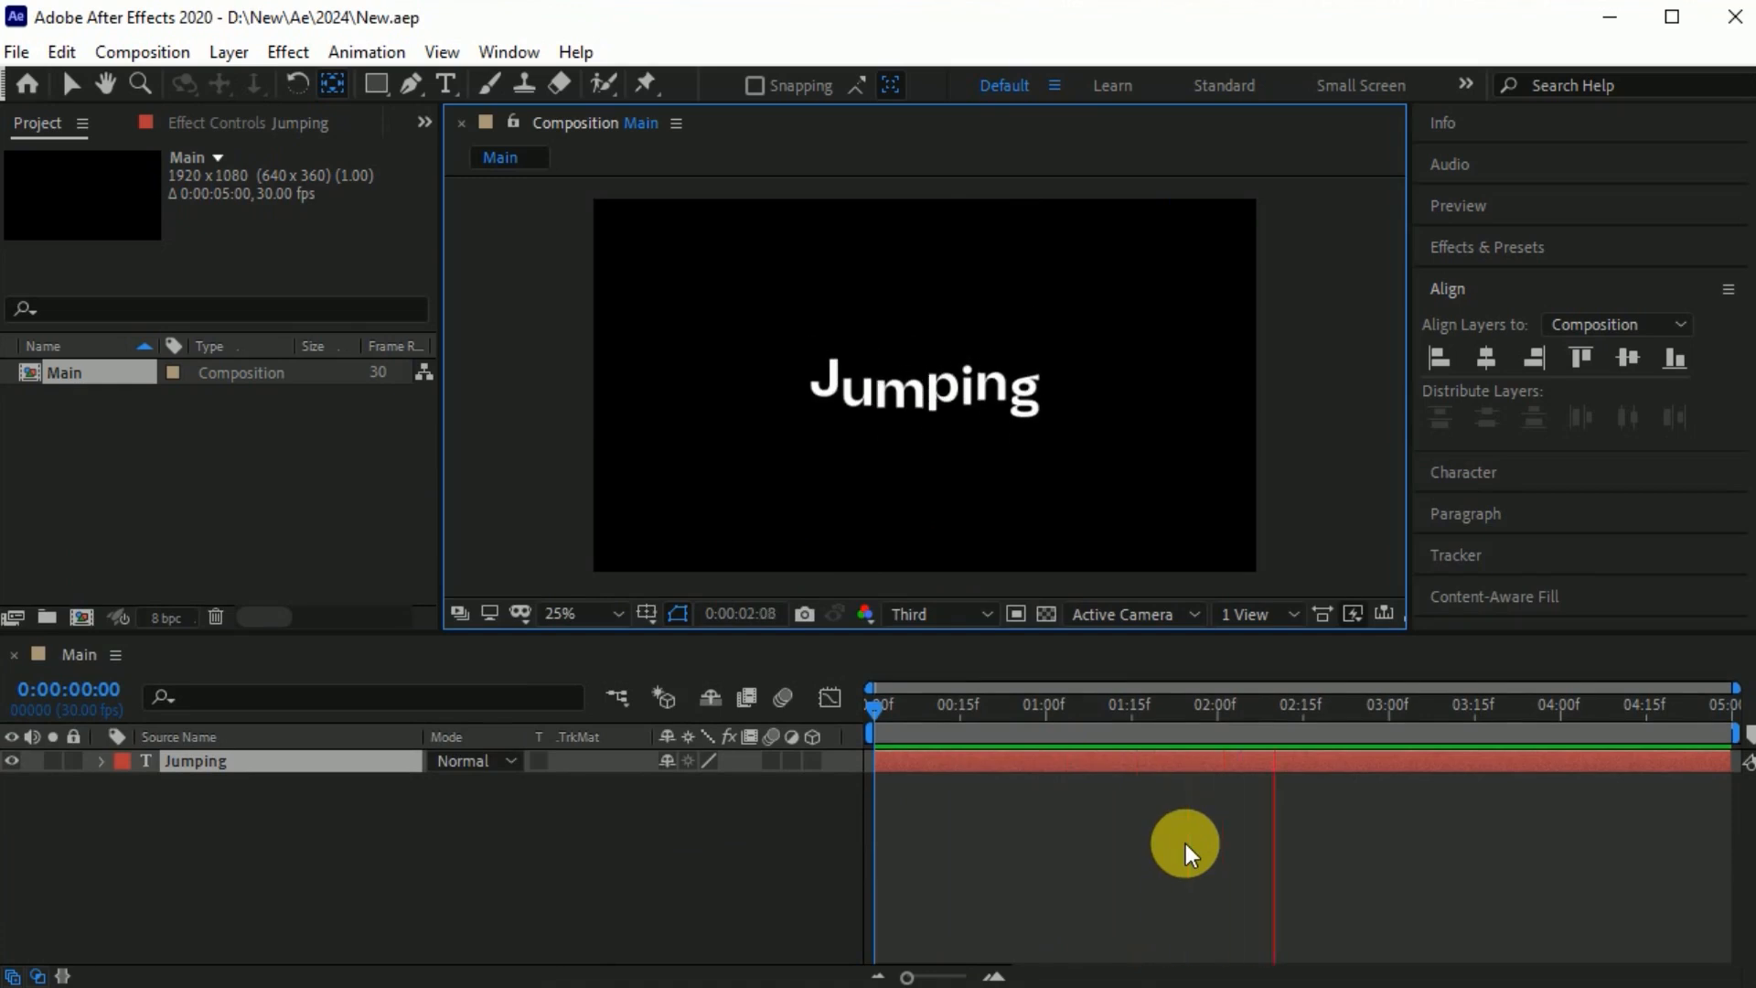
key(space)
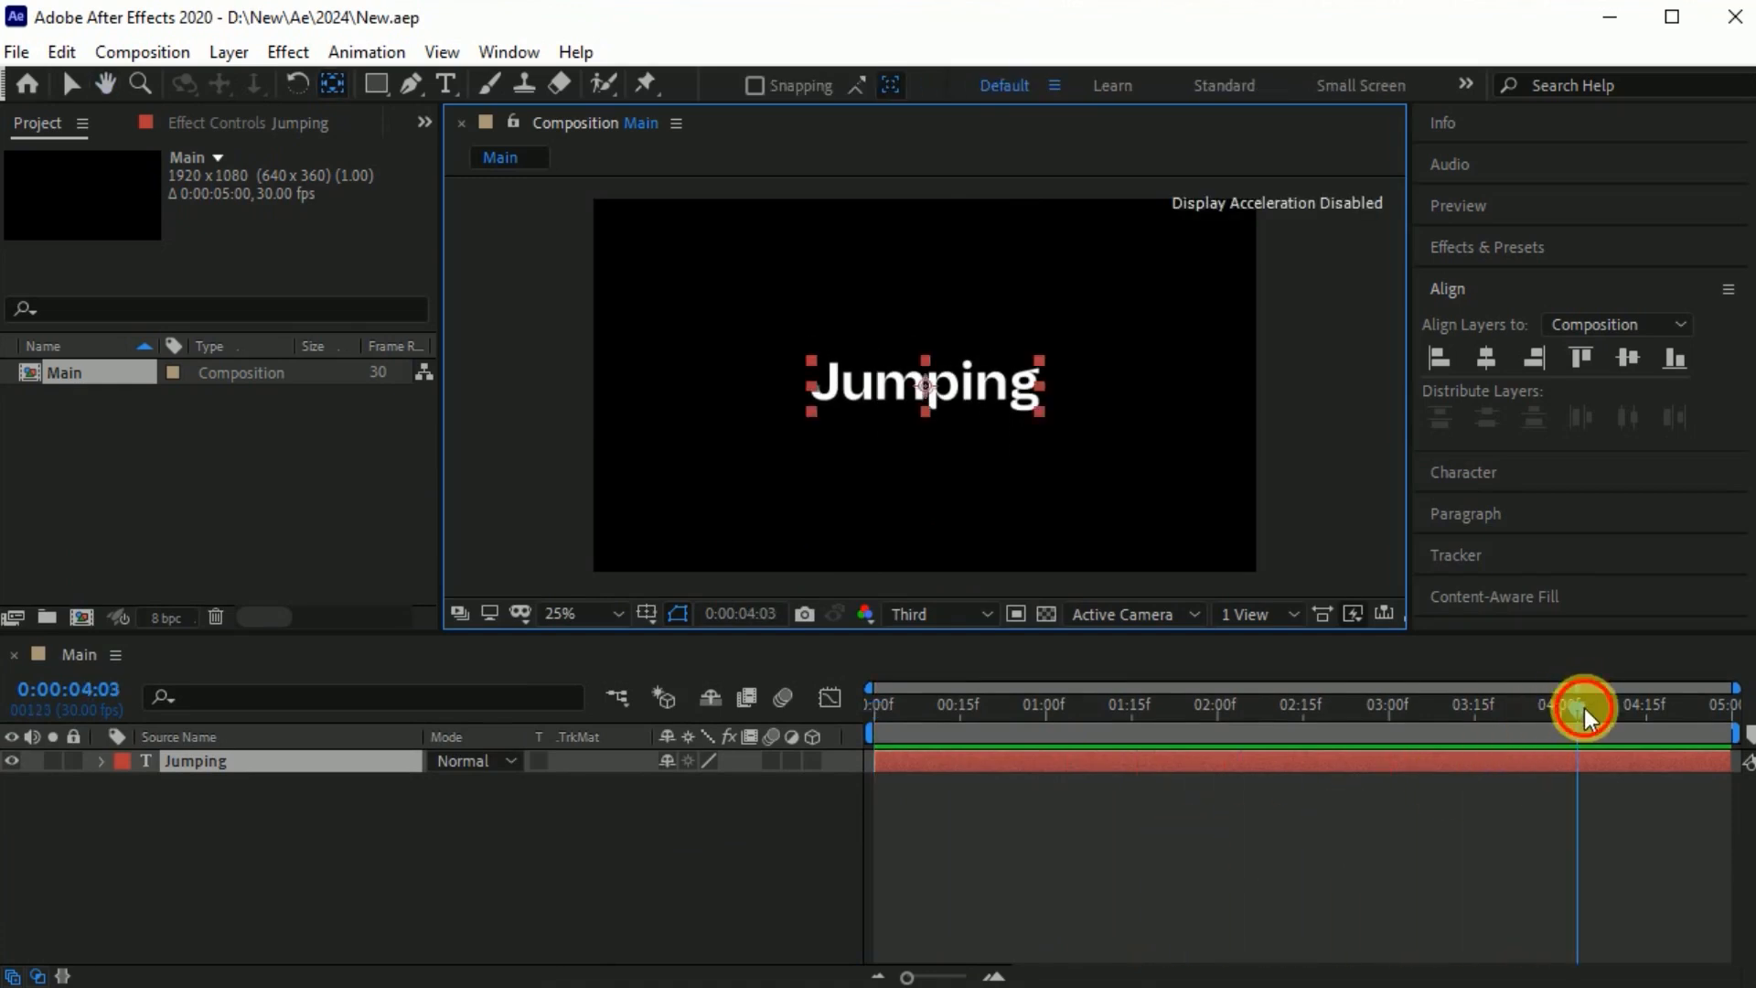
drag(1584, 708, 1097, 709)
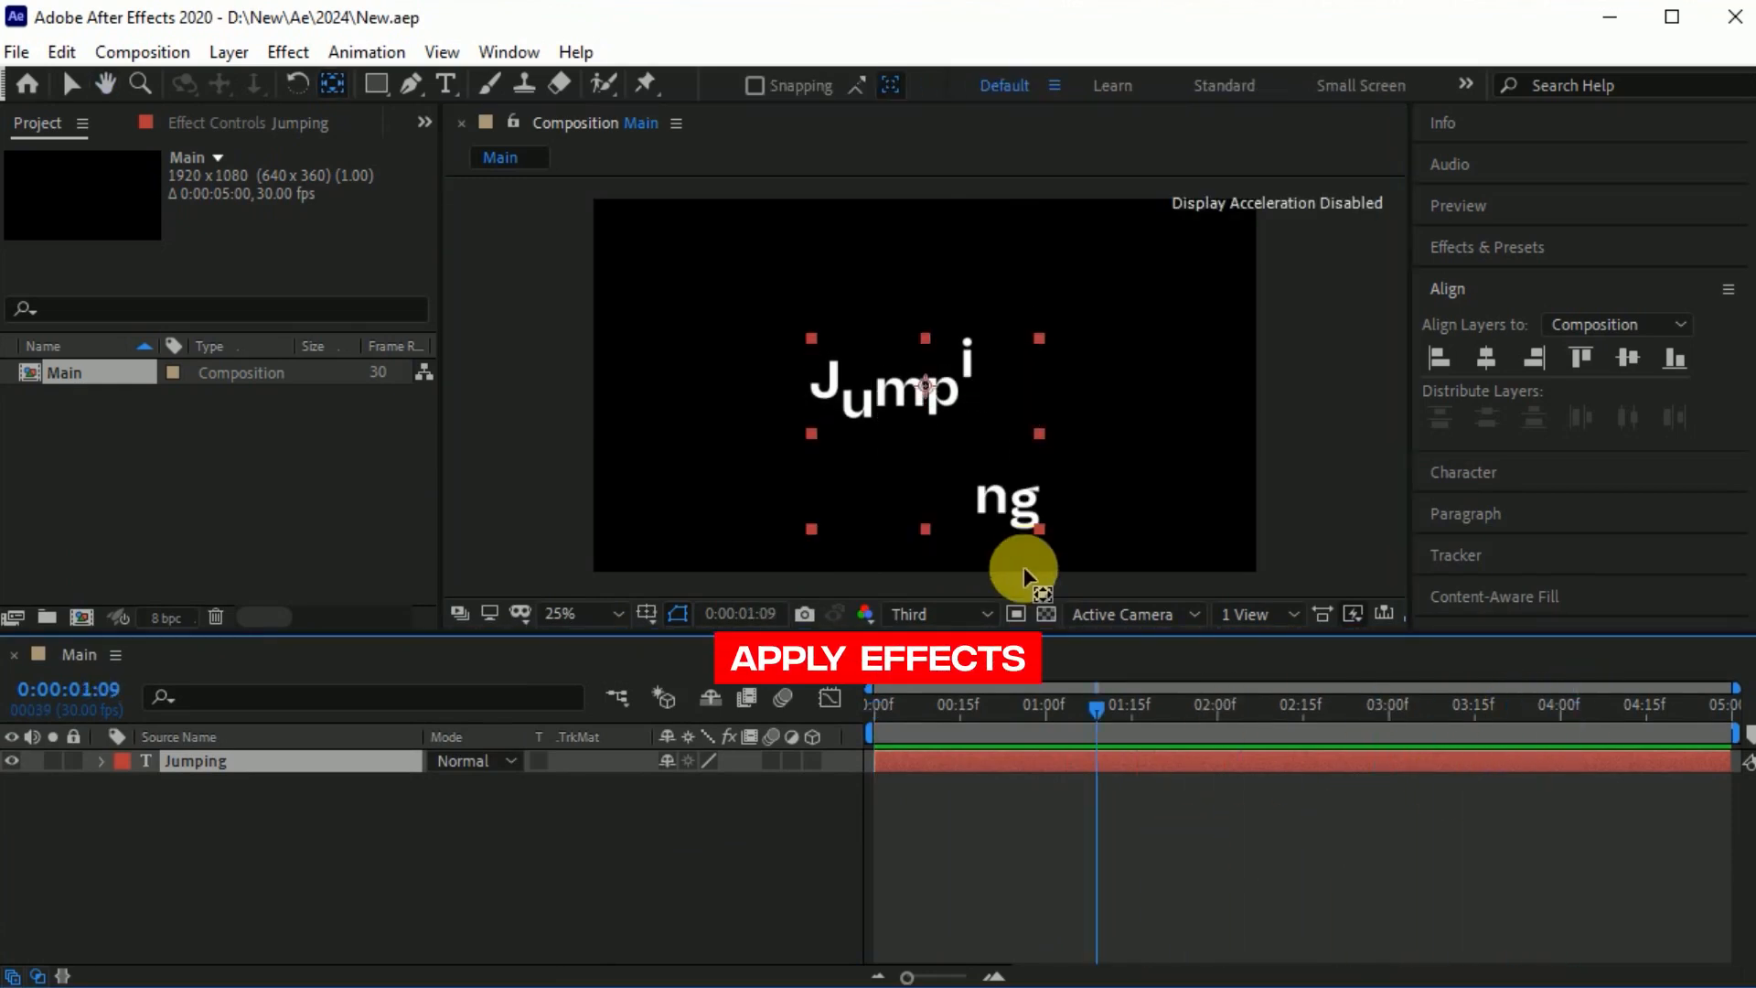
Find the Echo effect and apply it to the Jumping text layer.
click(1570, 253)
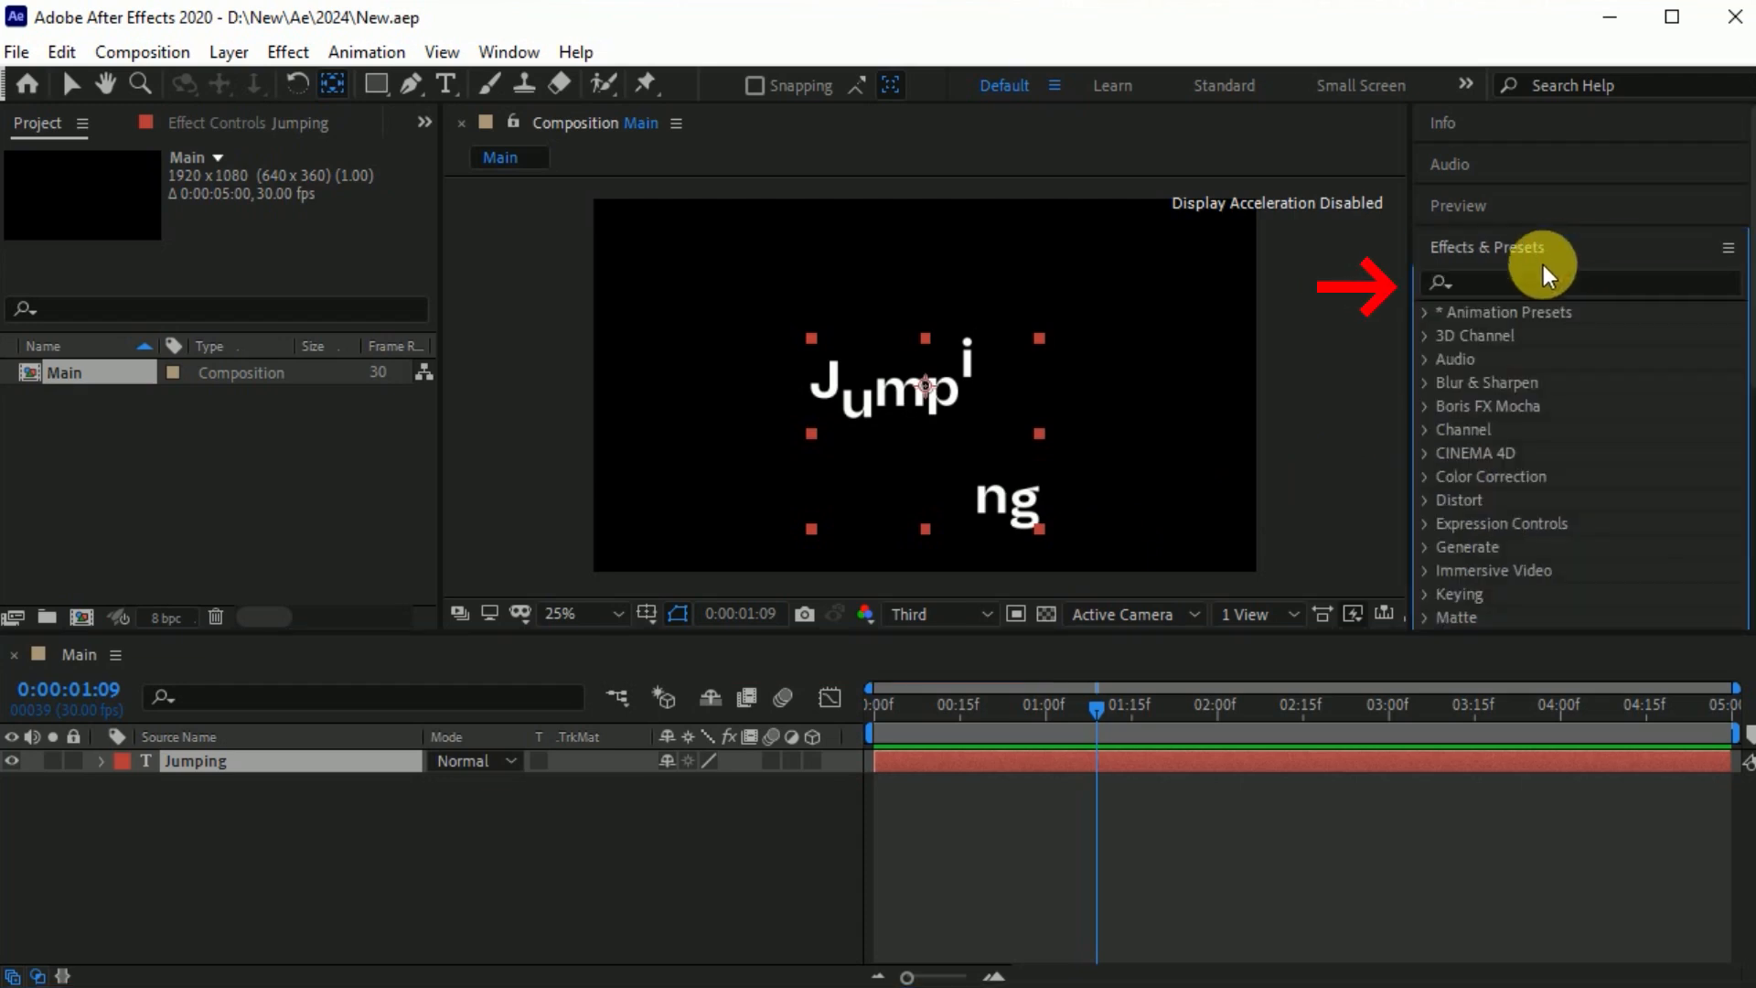
click(1541, 283)
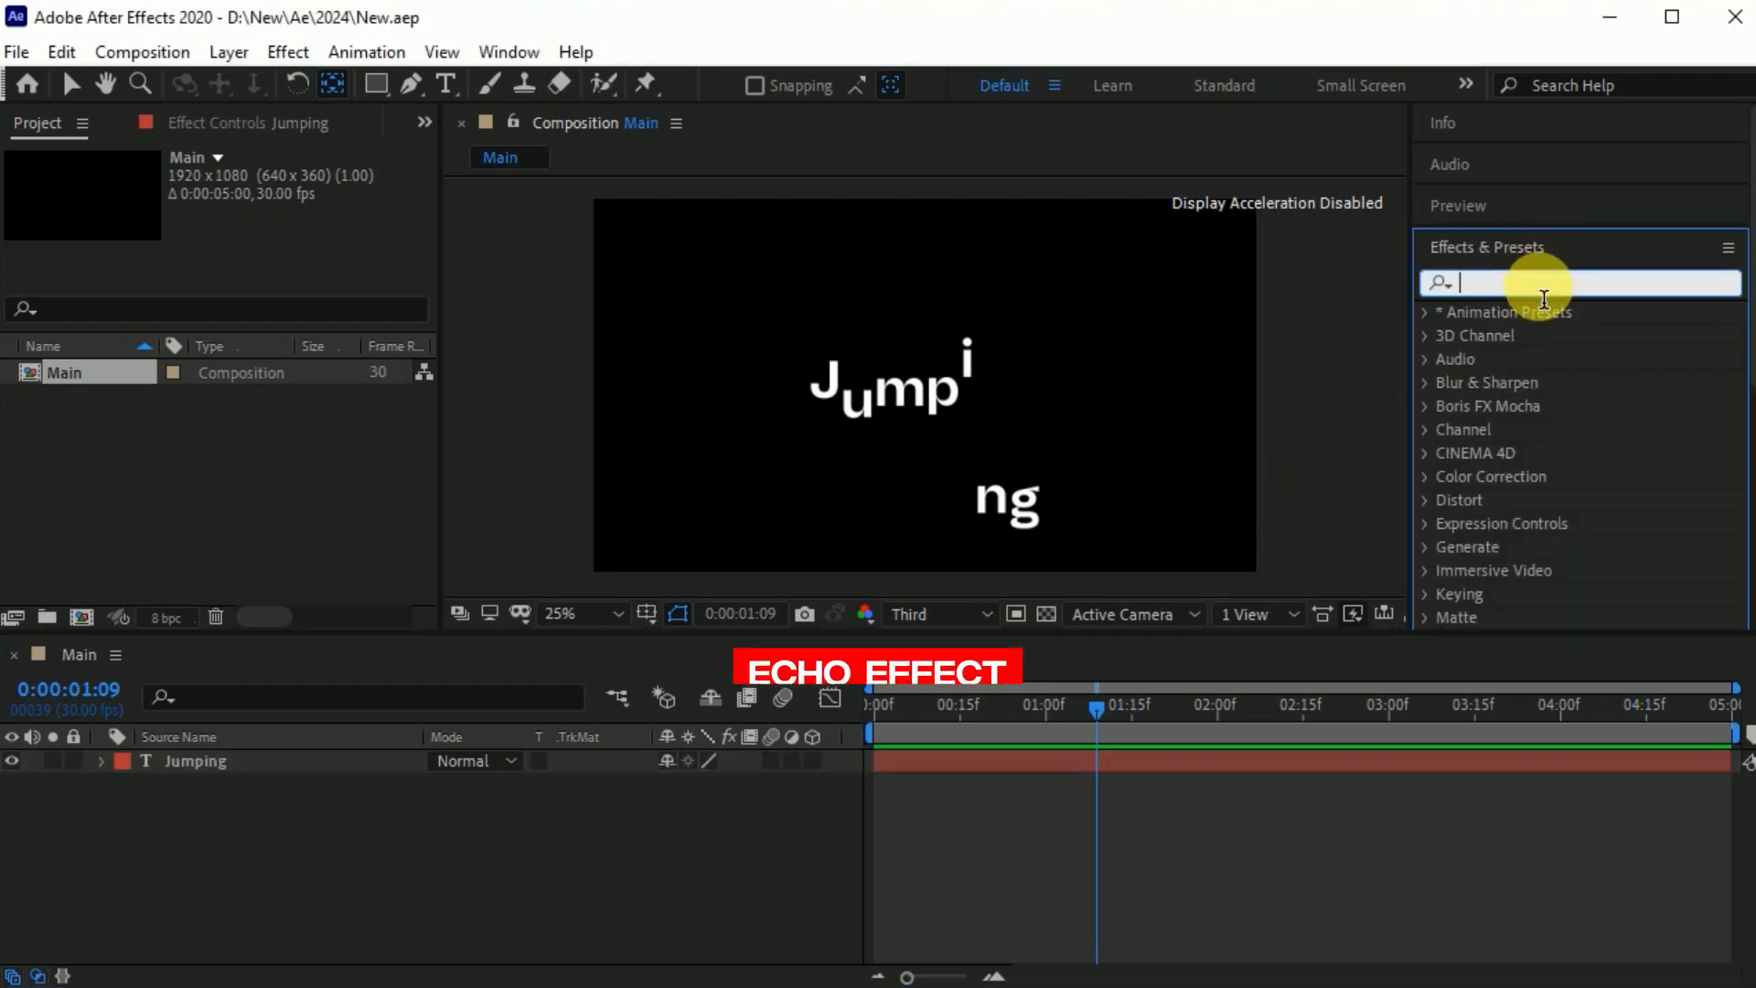
text(Echo)
drag(1522, 339, 944, 421)
Set the Echo effect's Echo Time to 0.001 seconds and its Number Of Echoes to 50.
click(265, 208)
text(0.001)
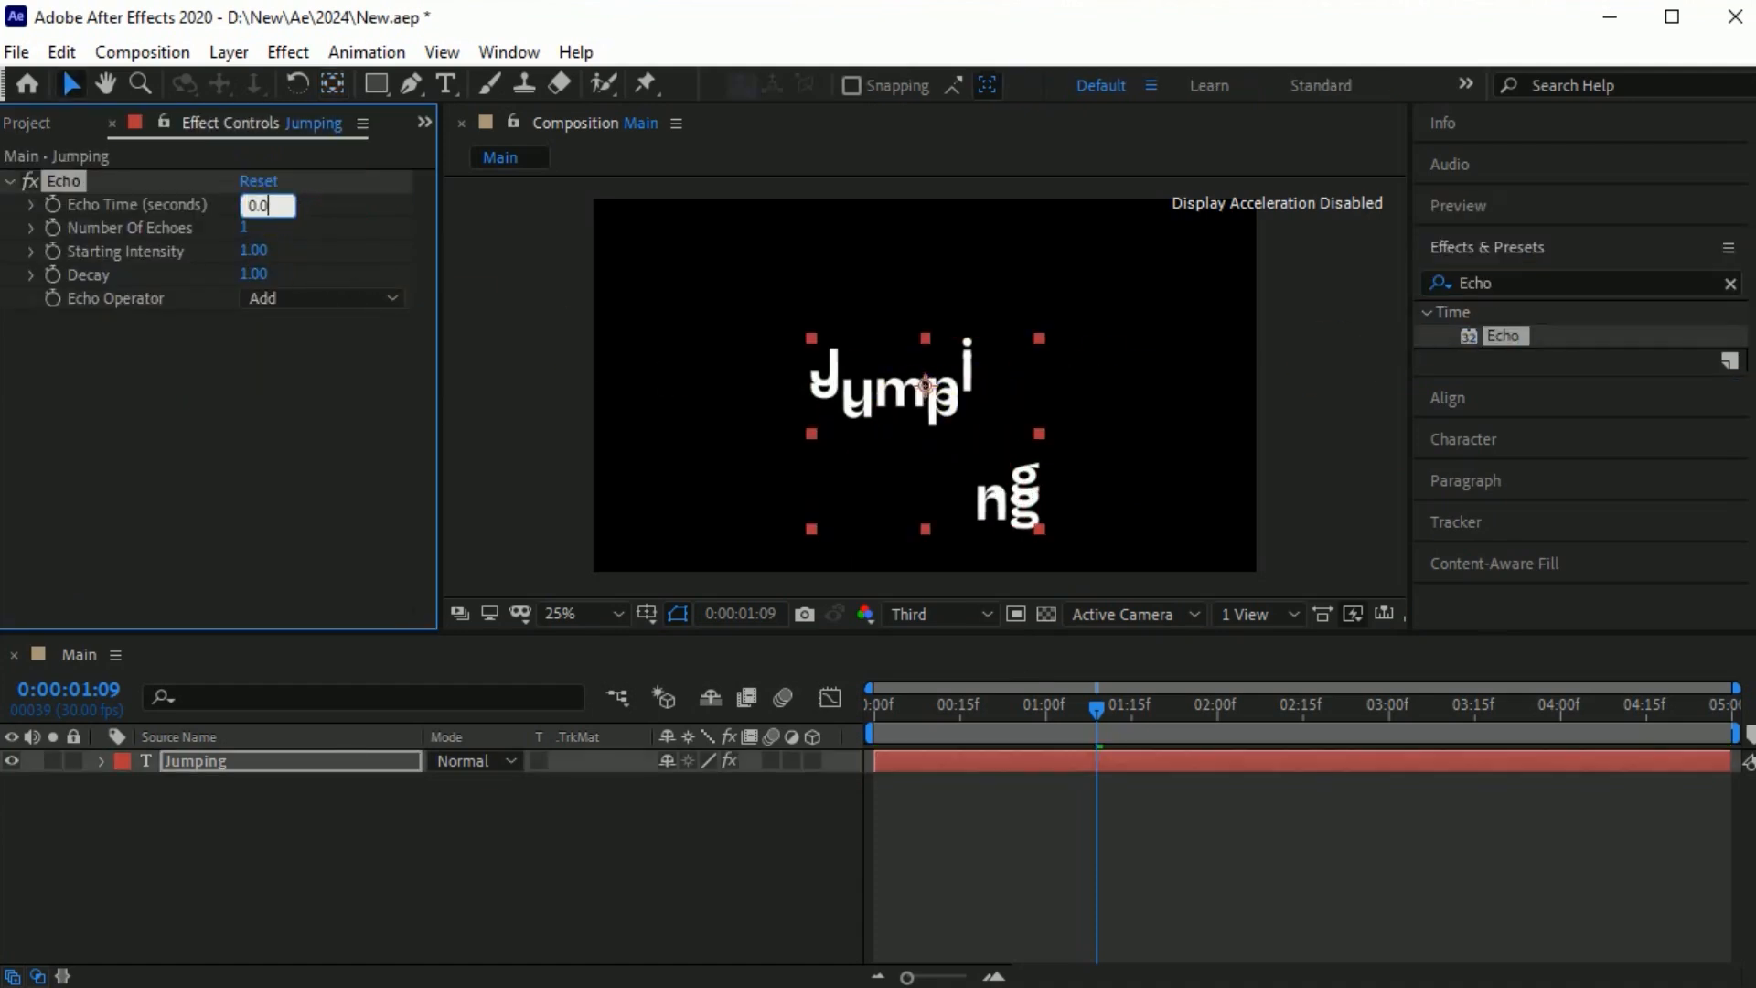
click(263, 229)
text(50)
click(287, 245)
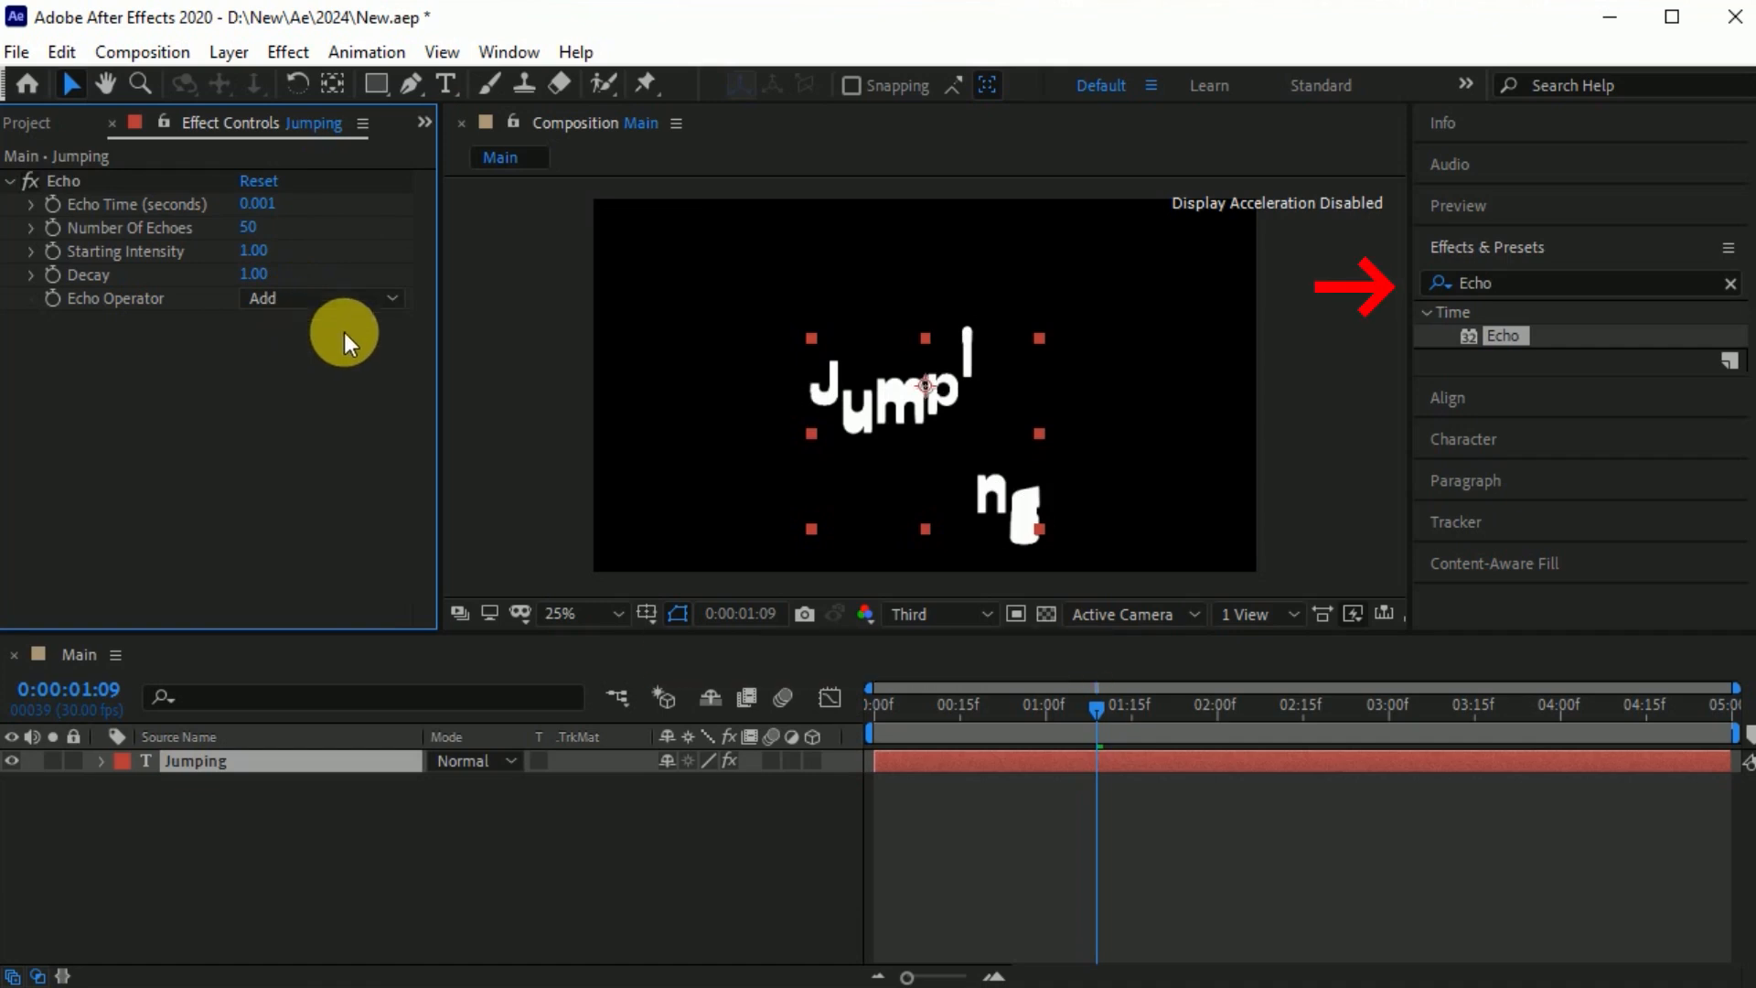
Apply the Fill effect to the Jumping text and set its Color to yellow FFD200.
click(1452, 286)
text(fill)
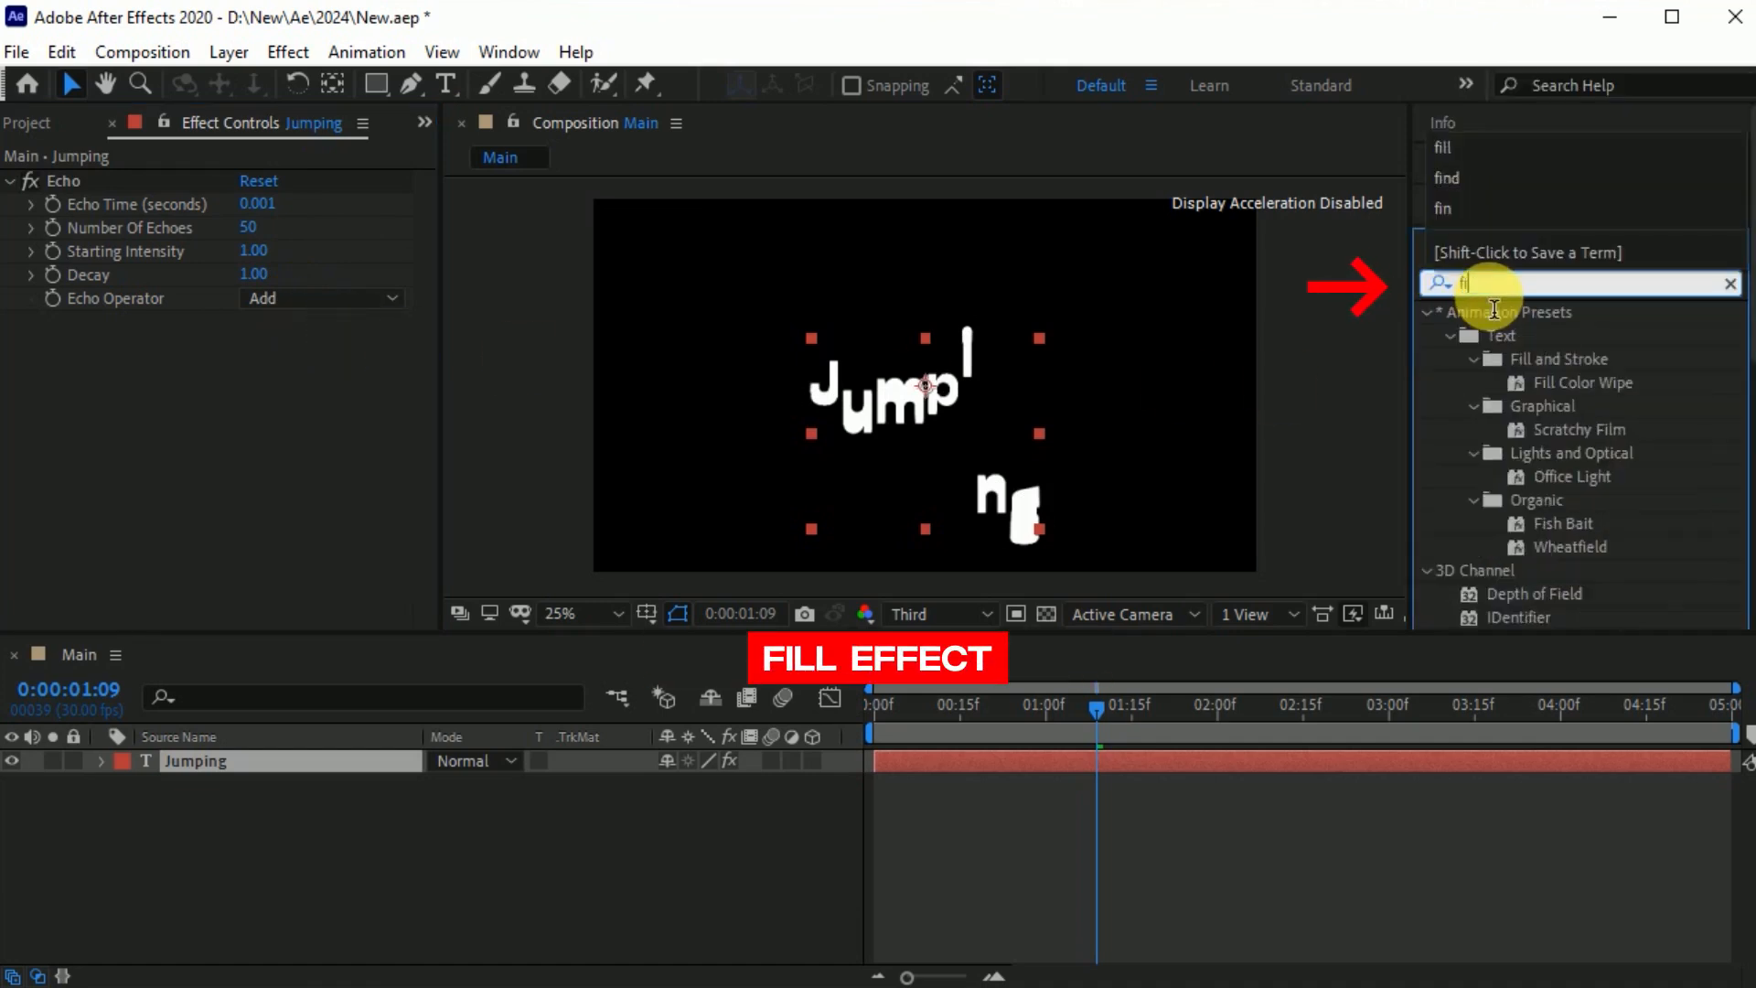
drag(1522, 453, 897, 421)
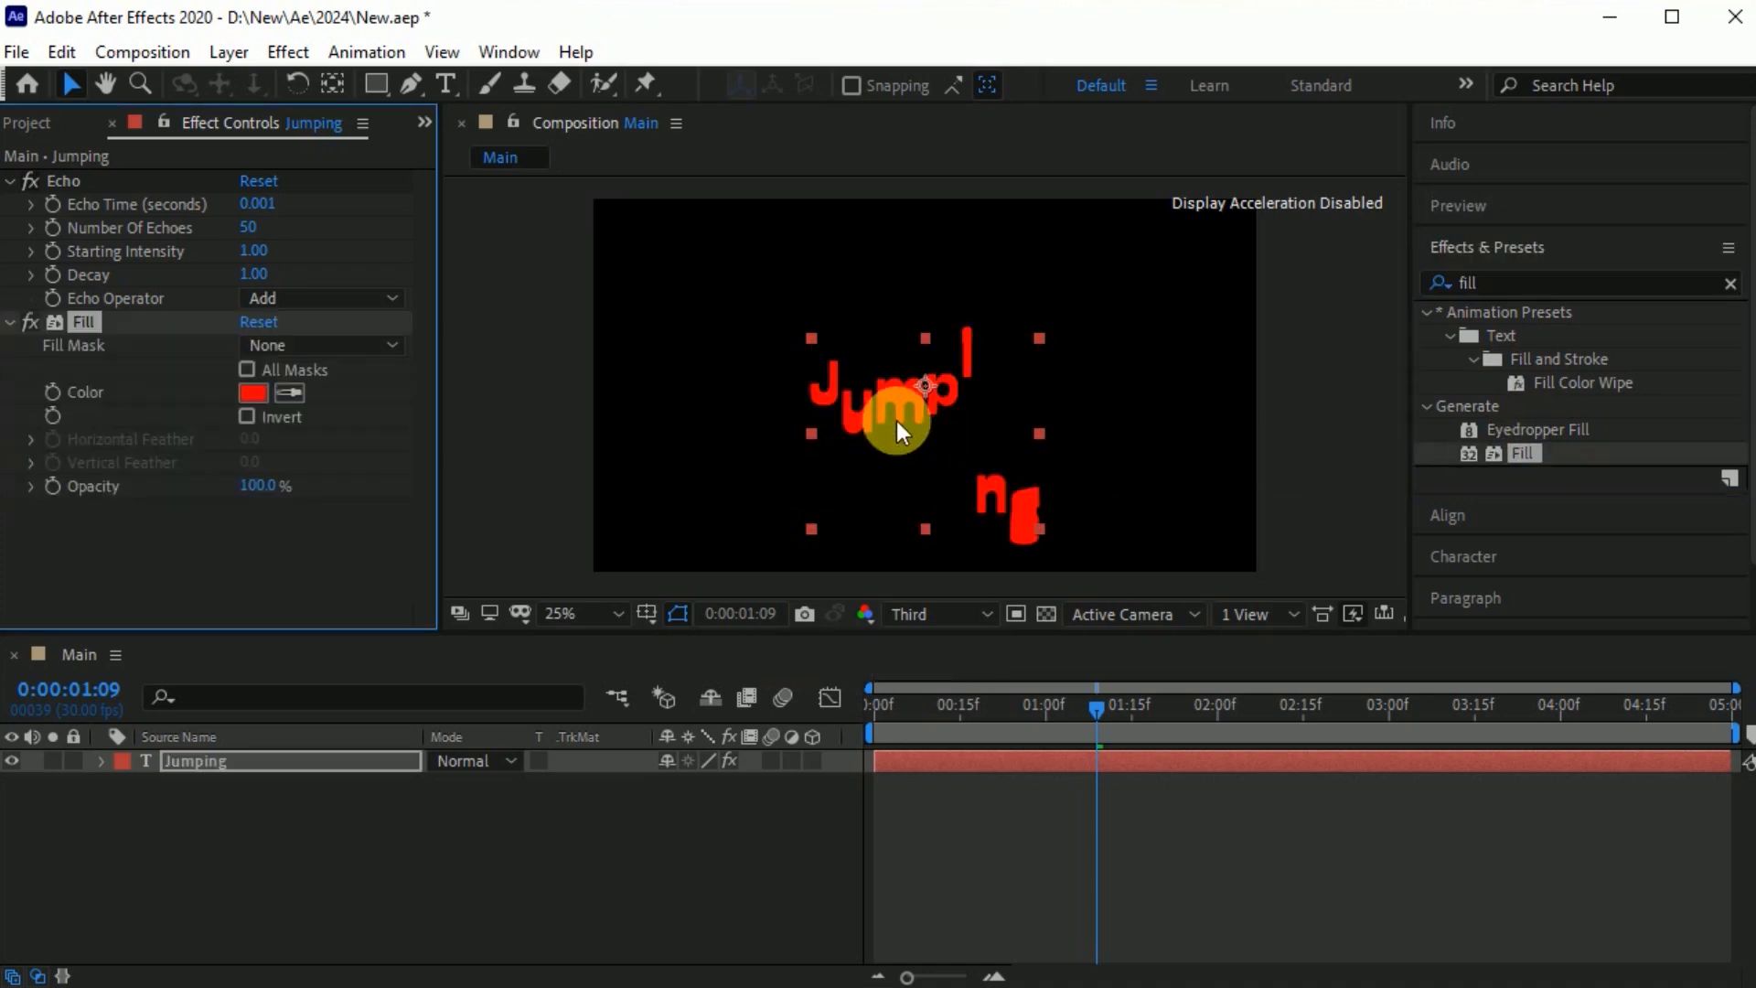
click(254, 392)
click(1169, 657)
drag(1129, 325, 1367, 349)
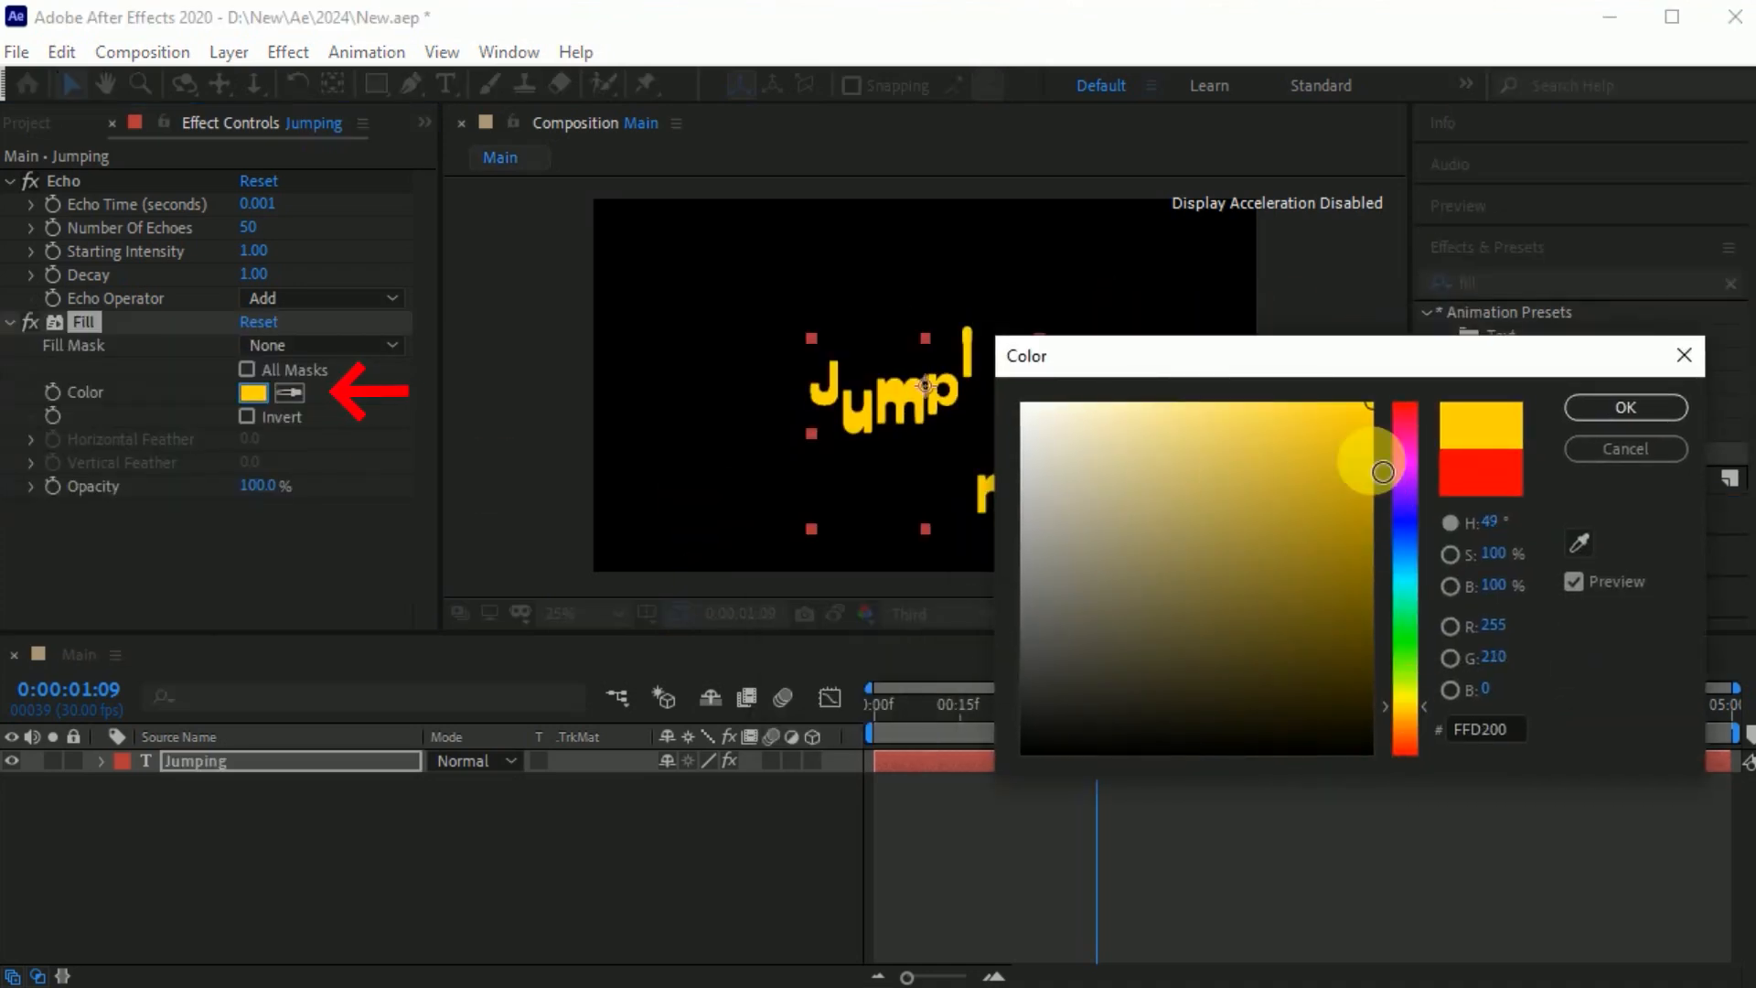
key(Return)
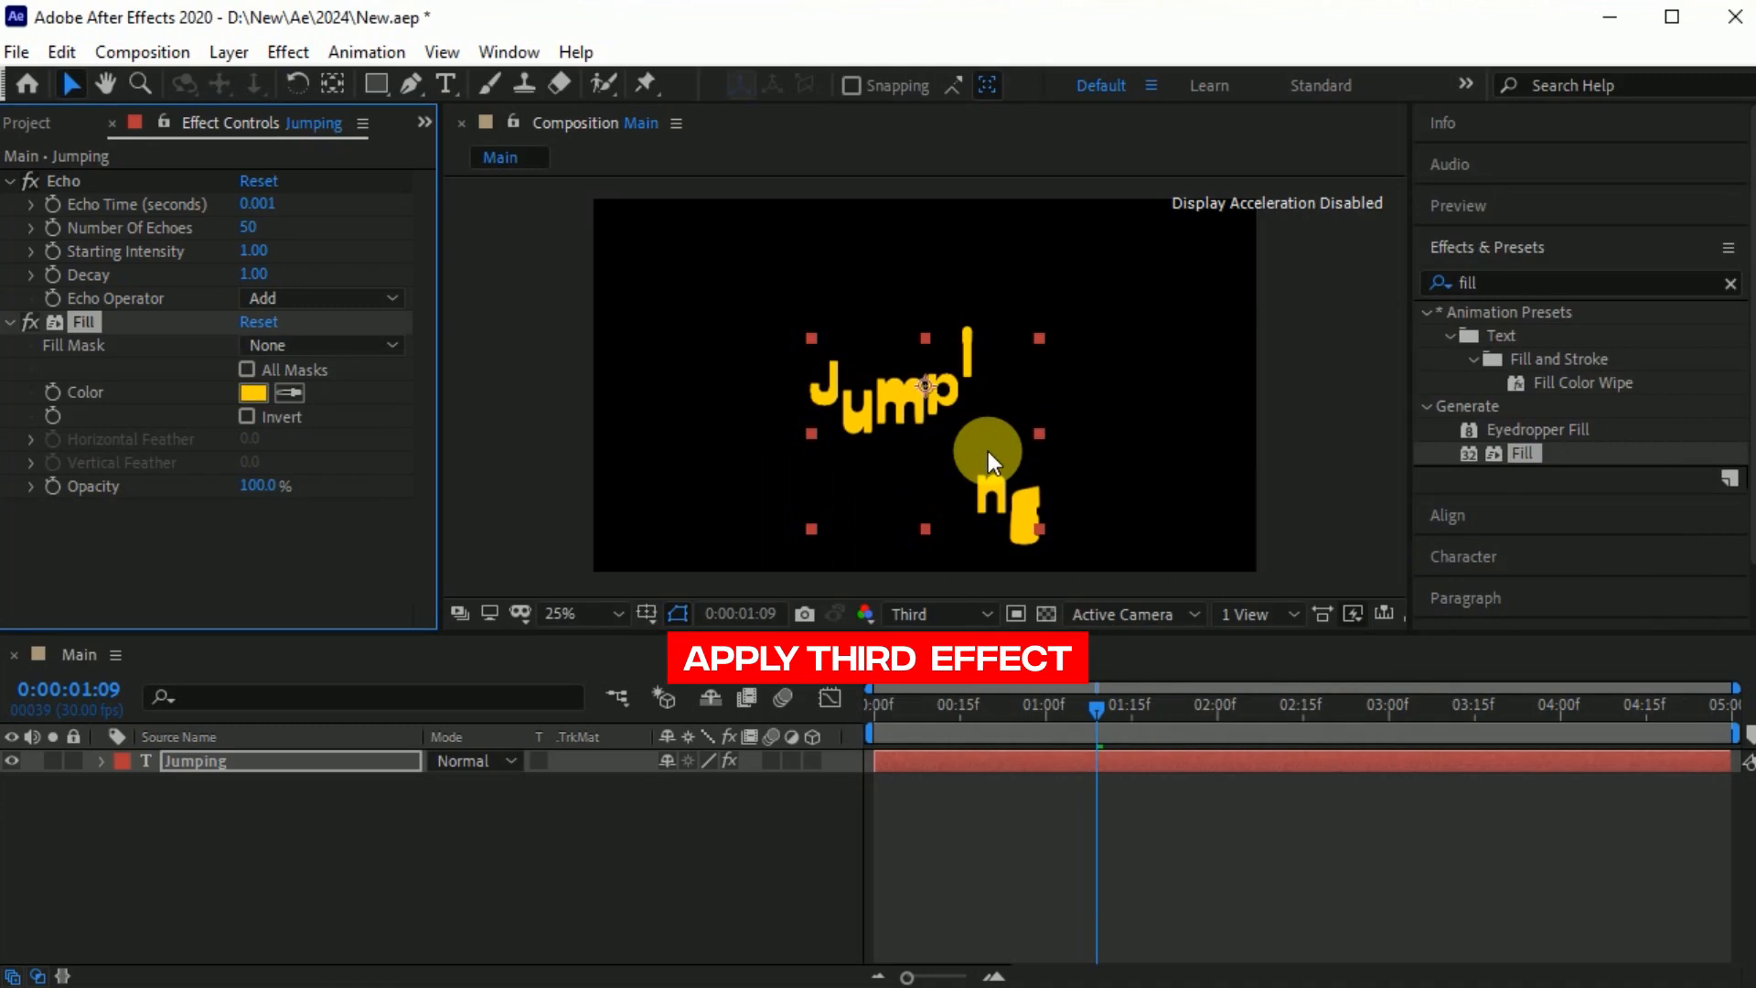
Find the CC Composite effect and apply it to the Jumping text layer.
click(1698, 298)
text(cc compo)
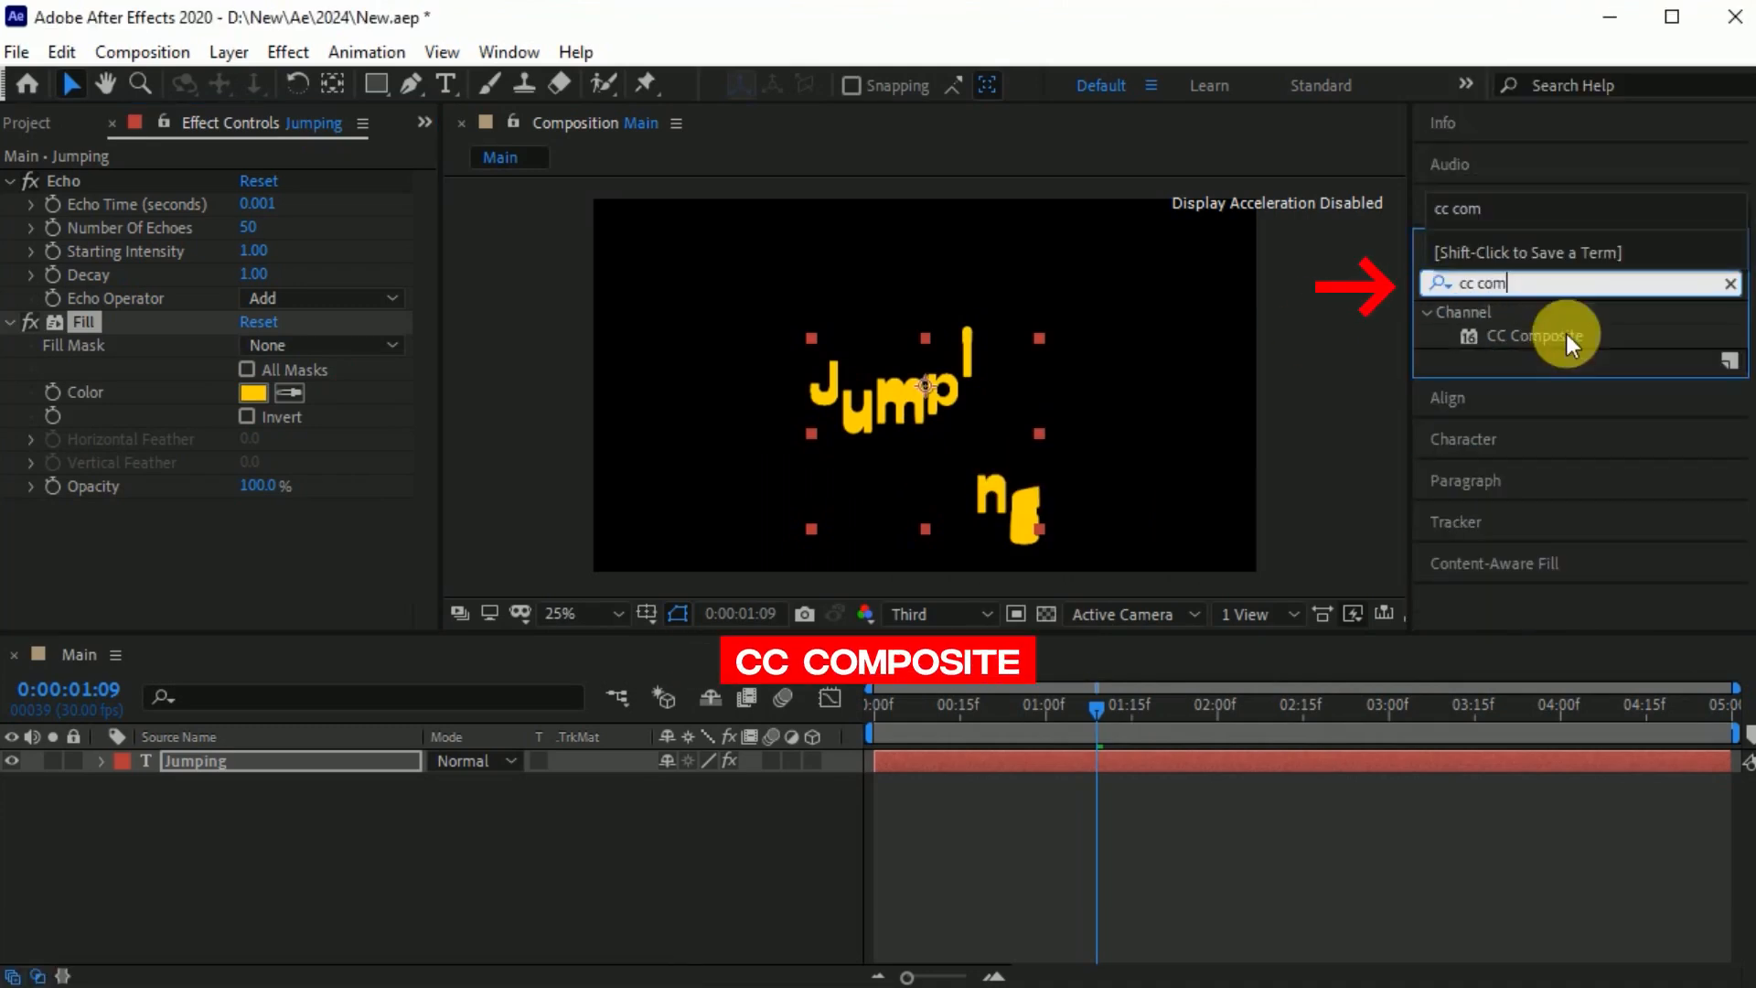
drag(1562, 339, 957, 419)
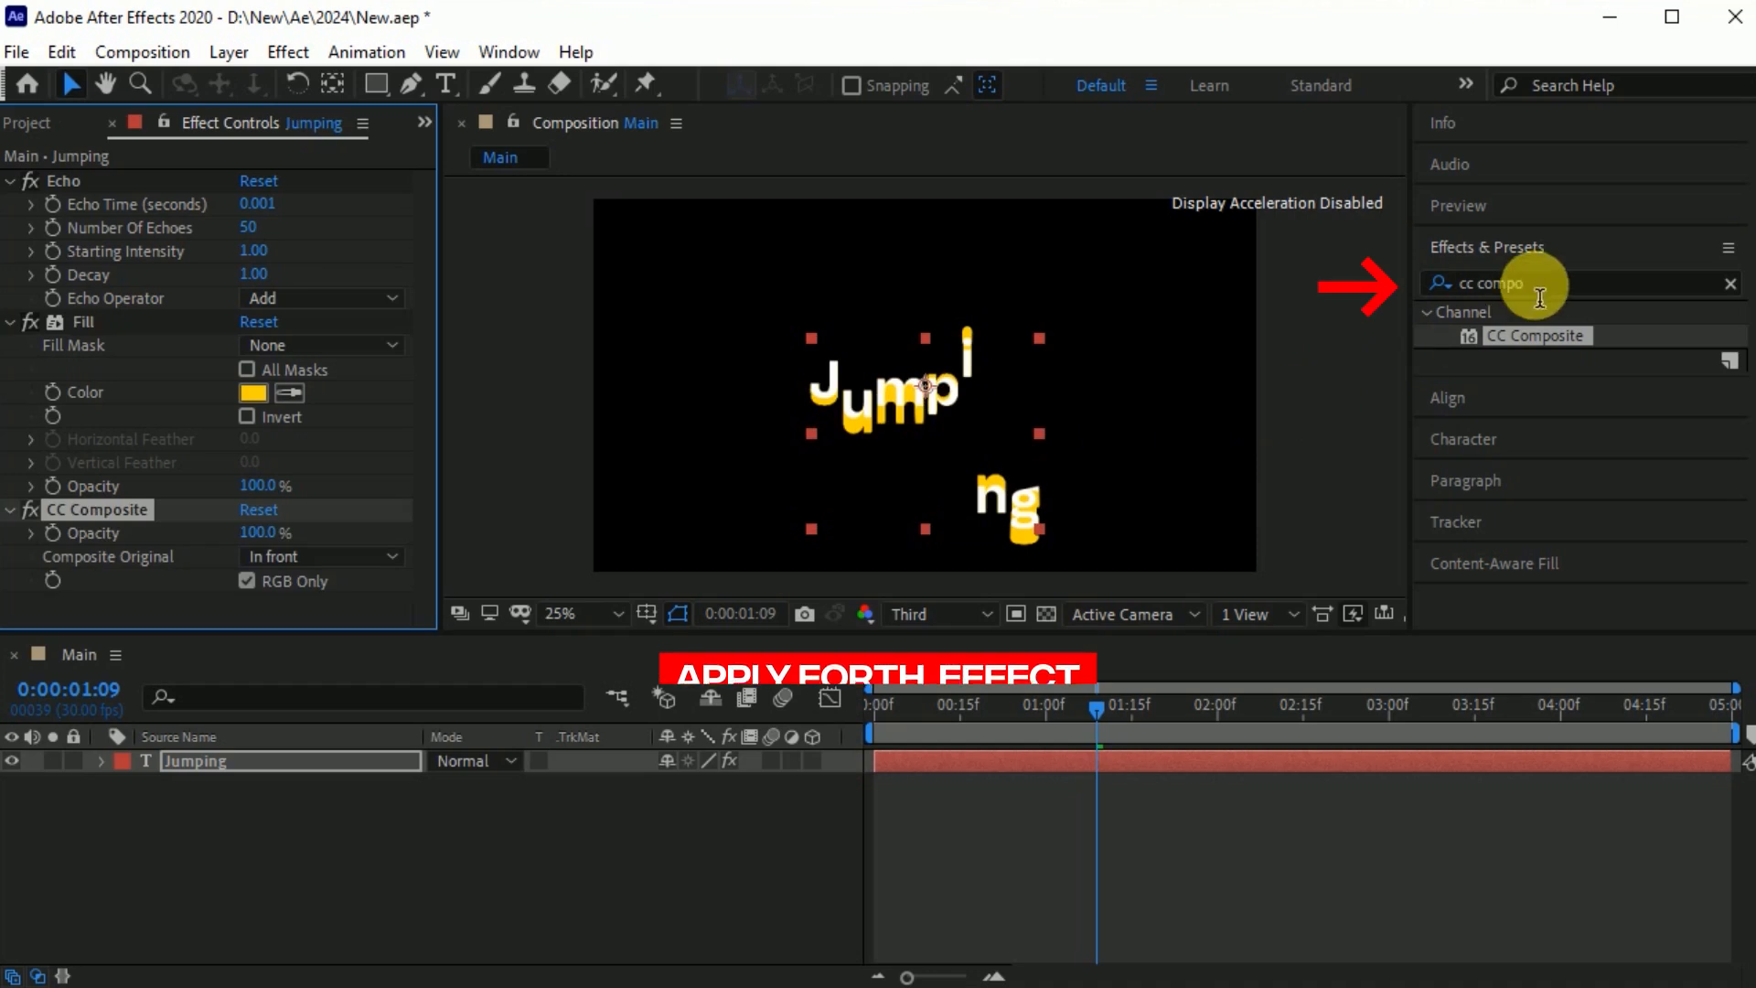
Add the Simple Choker effect below CC Composite and set its Choke Matte to 2.
click(1459, 290)
text(simp)
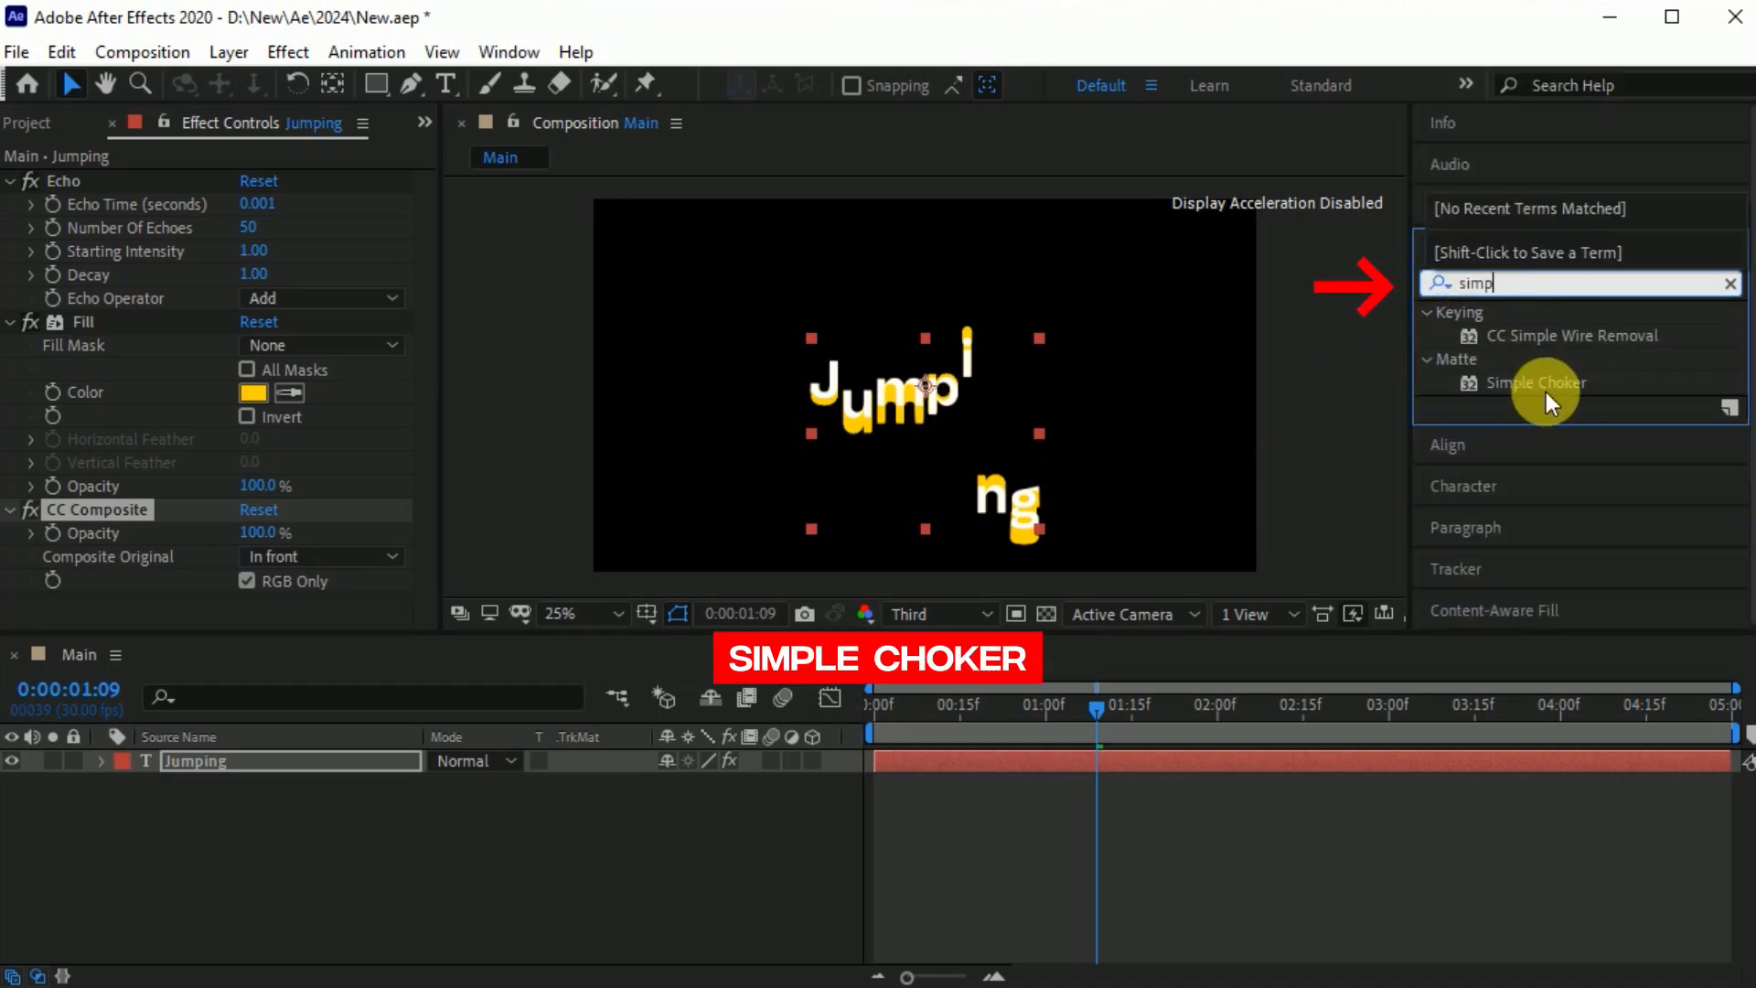
drag(1522, 381, 267, 558)
click(249, 616)
text(2)
key(Return)
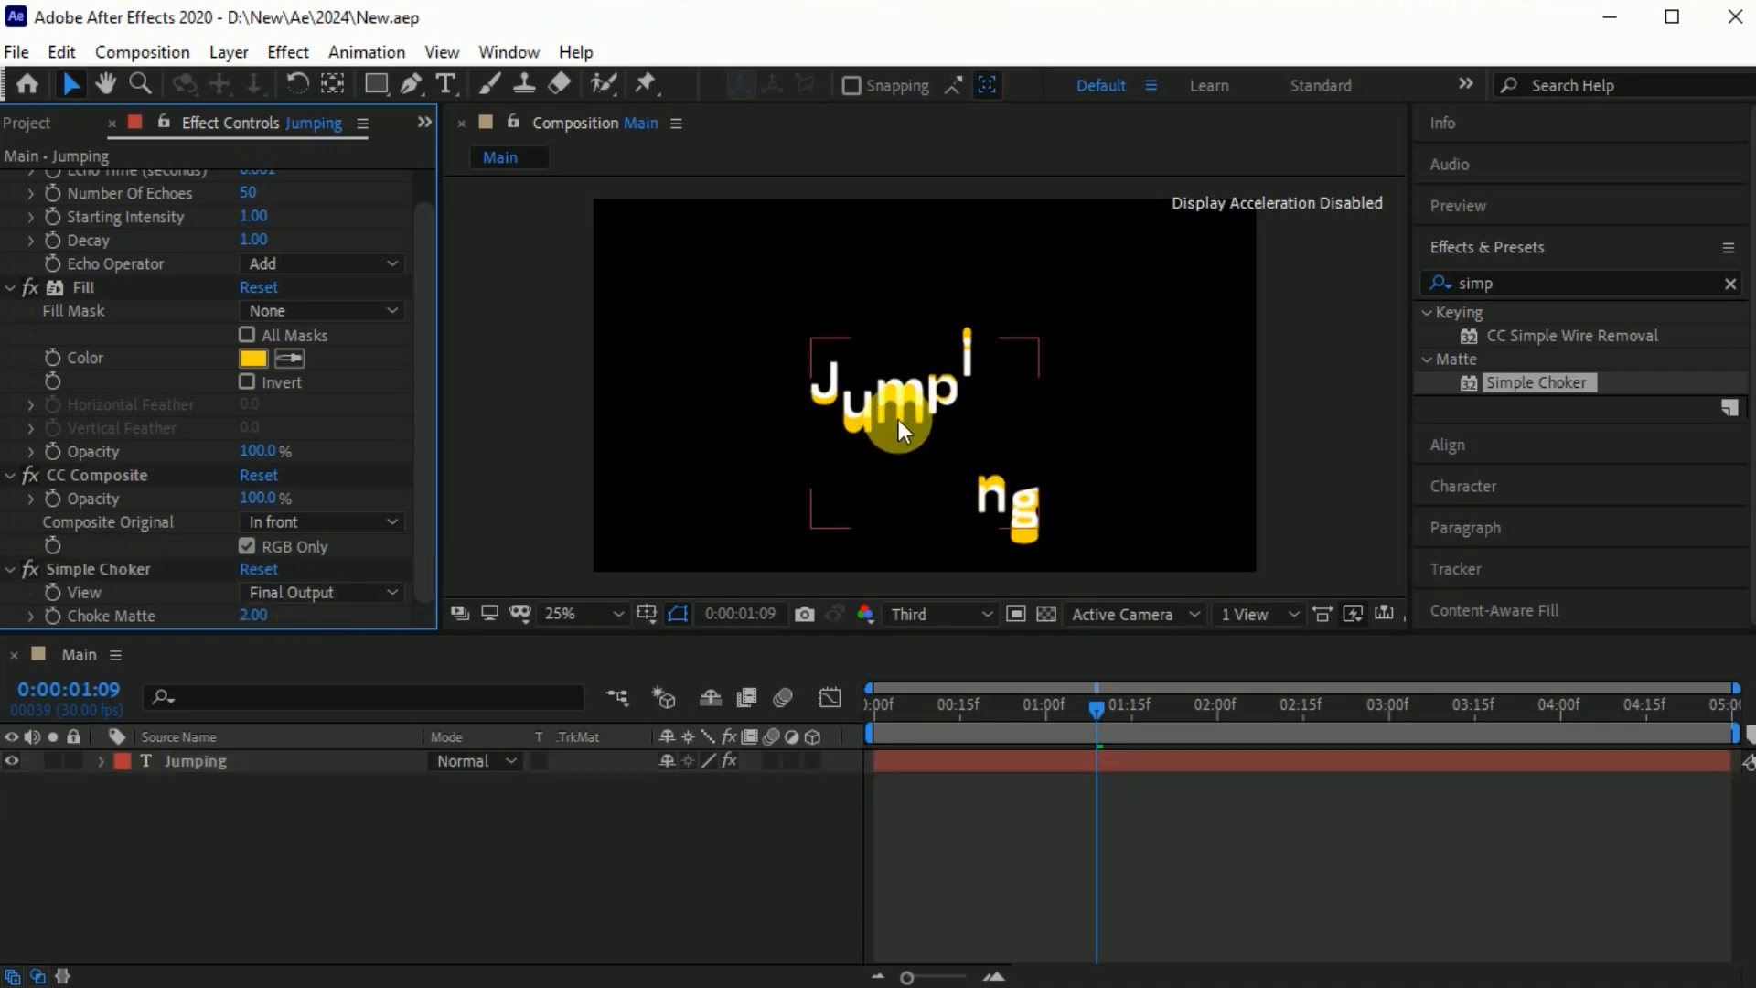
Duplicate the Jumping layer and change the copy's Fill color to red.
click(245, 761)
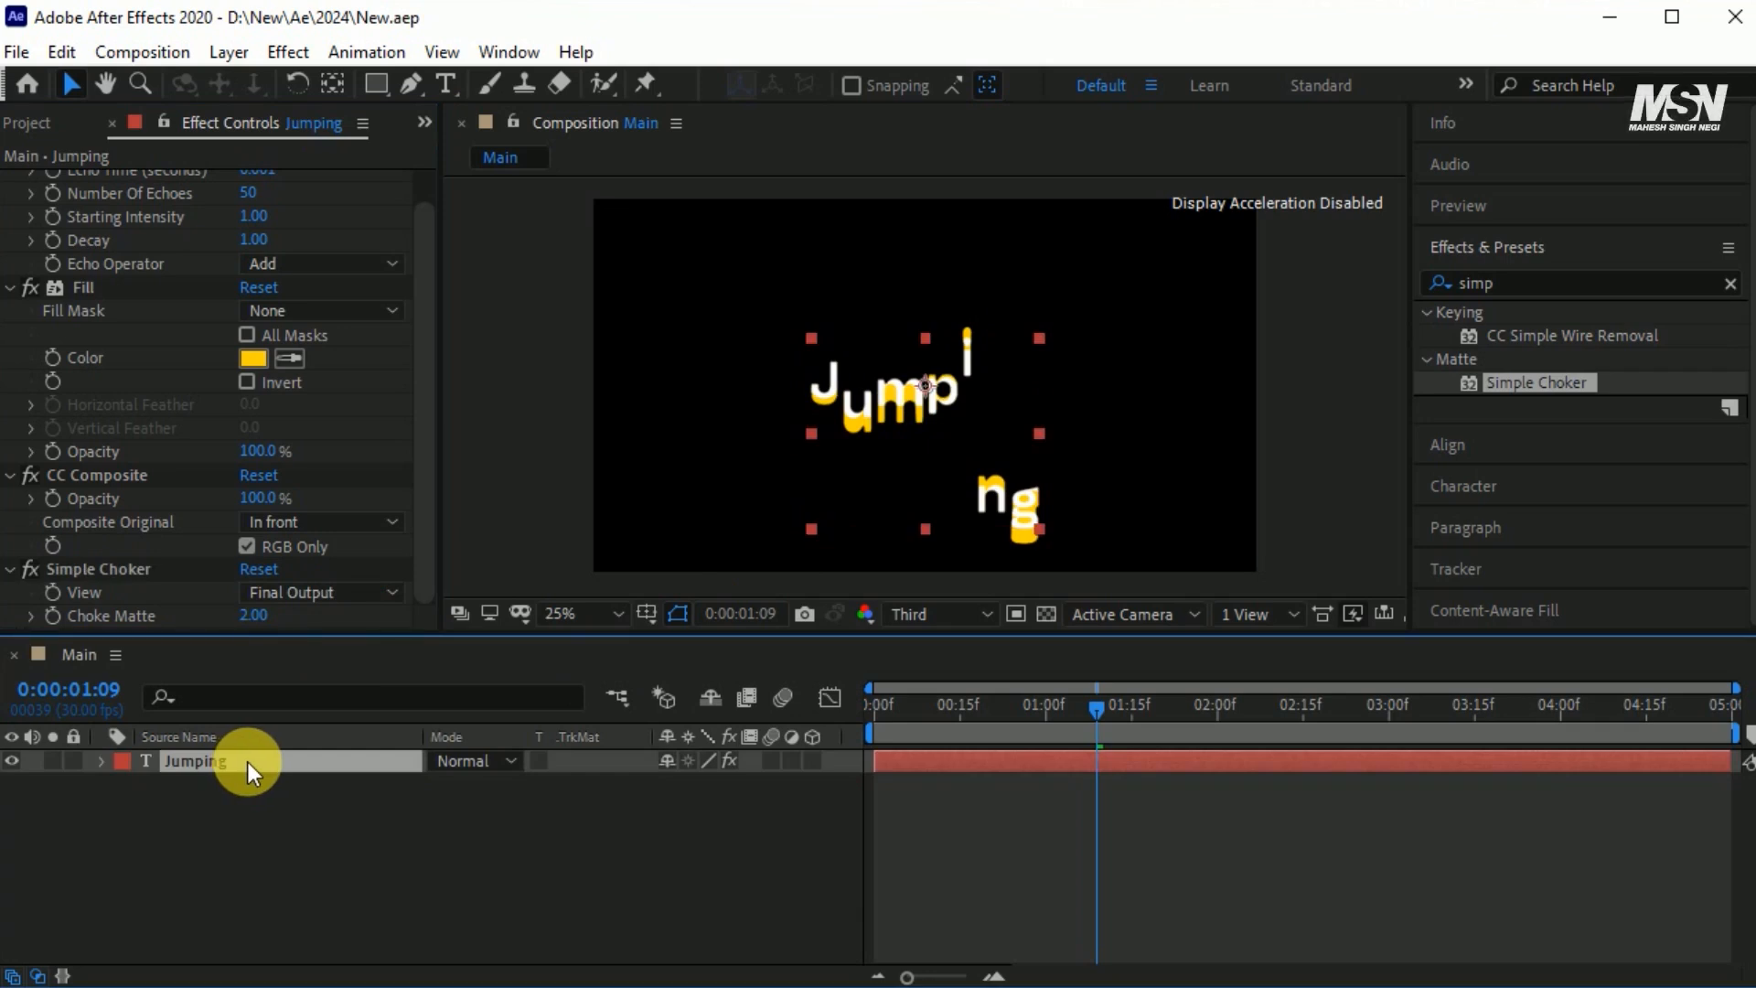
key(ctrl+d)
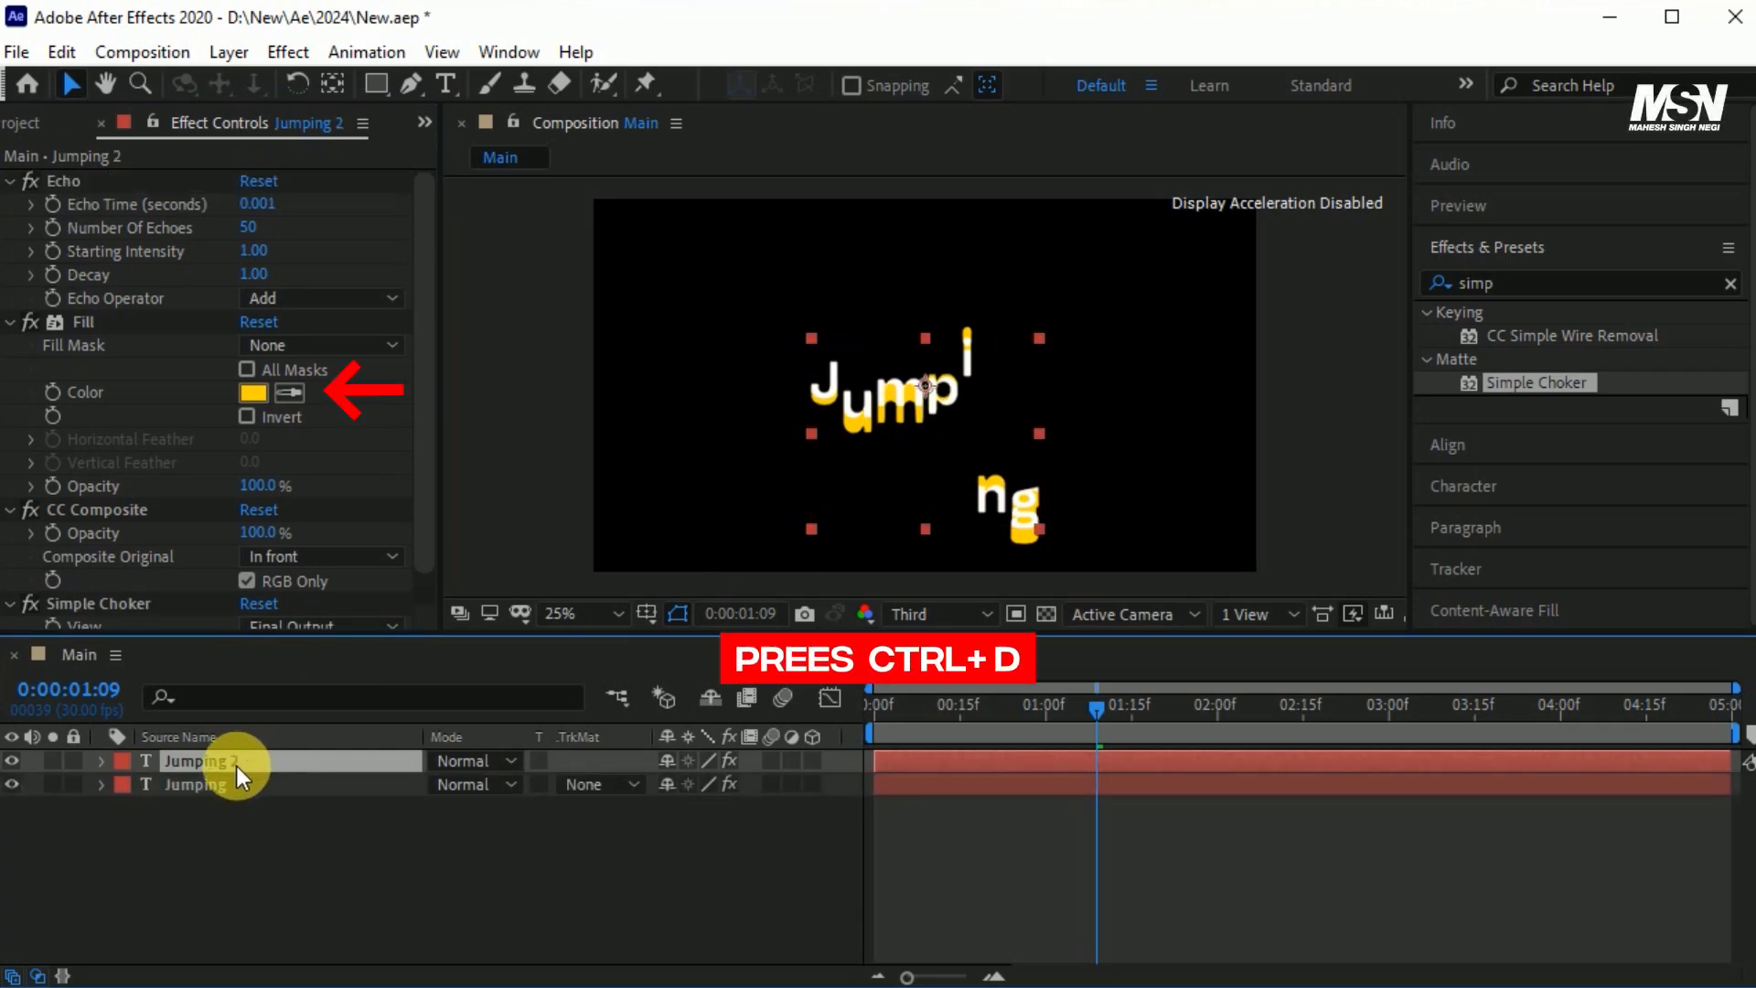
click(254, 393)
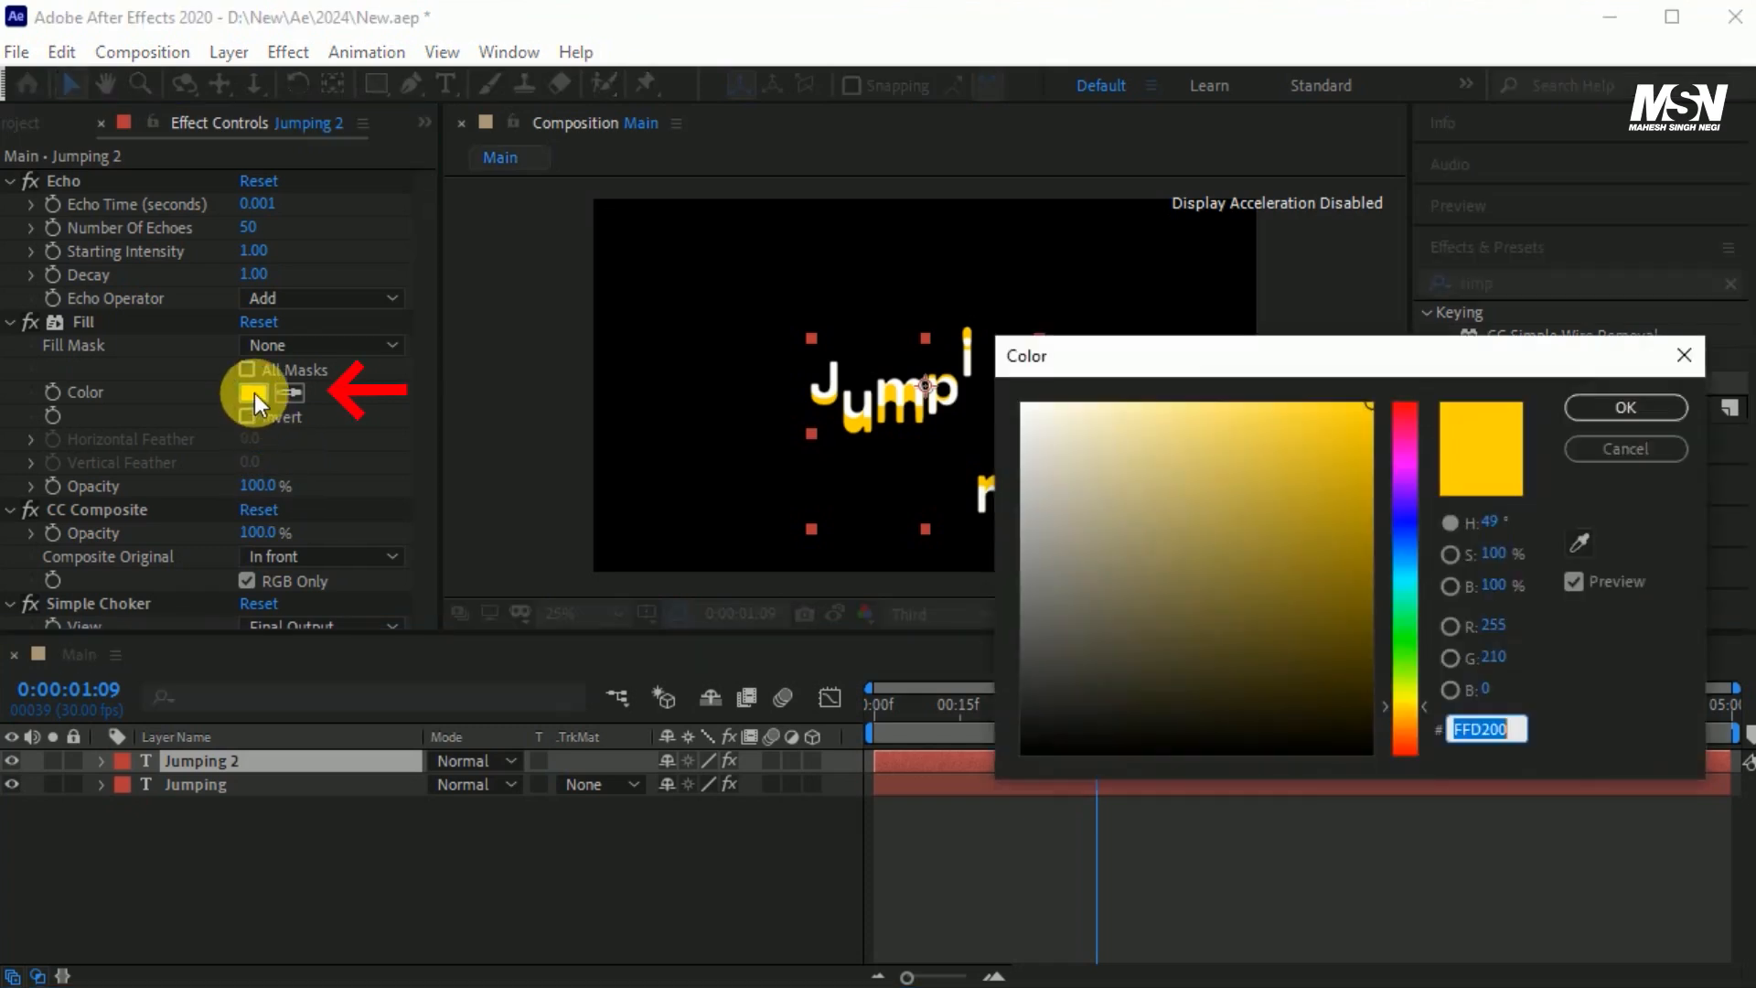
drag(1385, 565, 1400, 388)
click(1370, 425)
click(1581, 411)
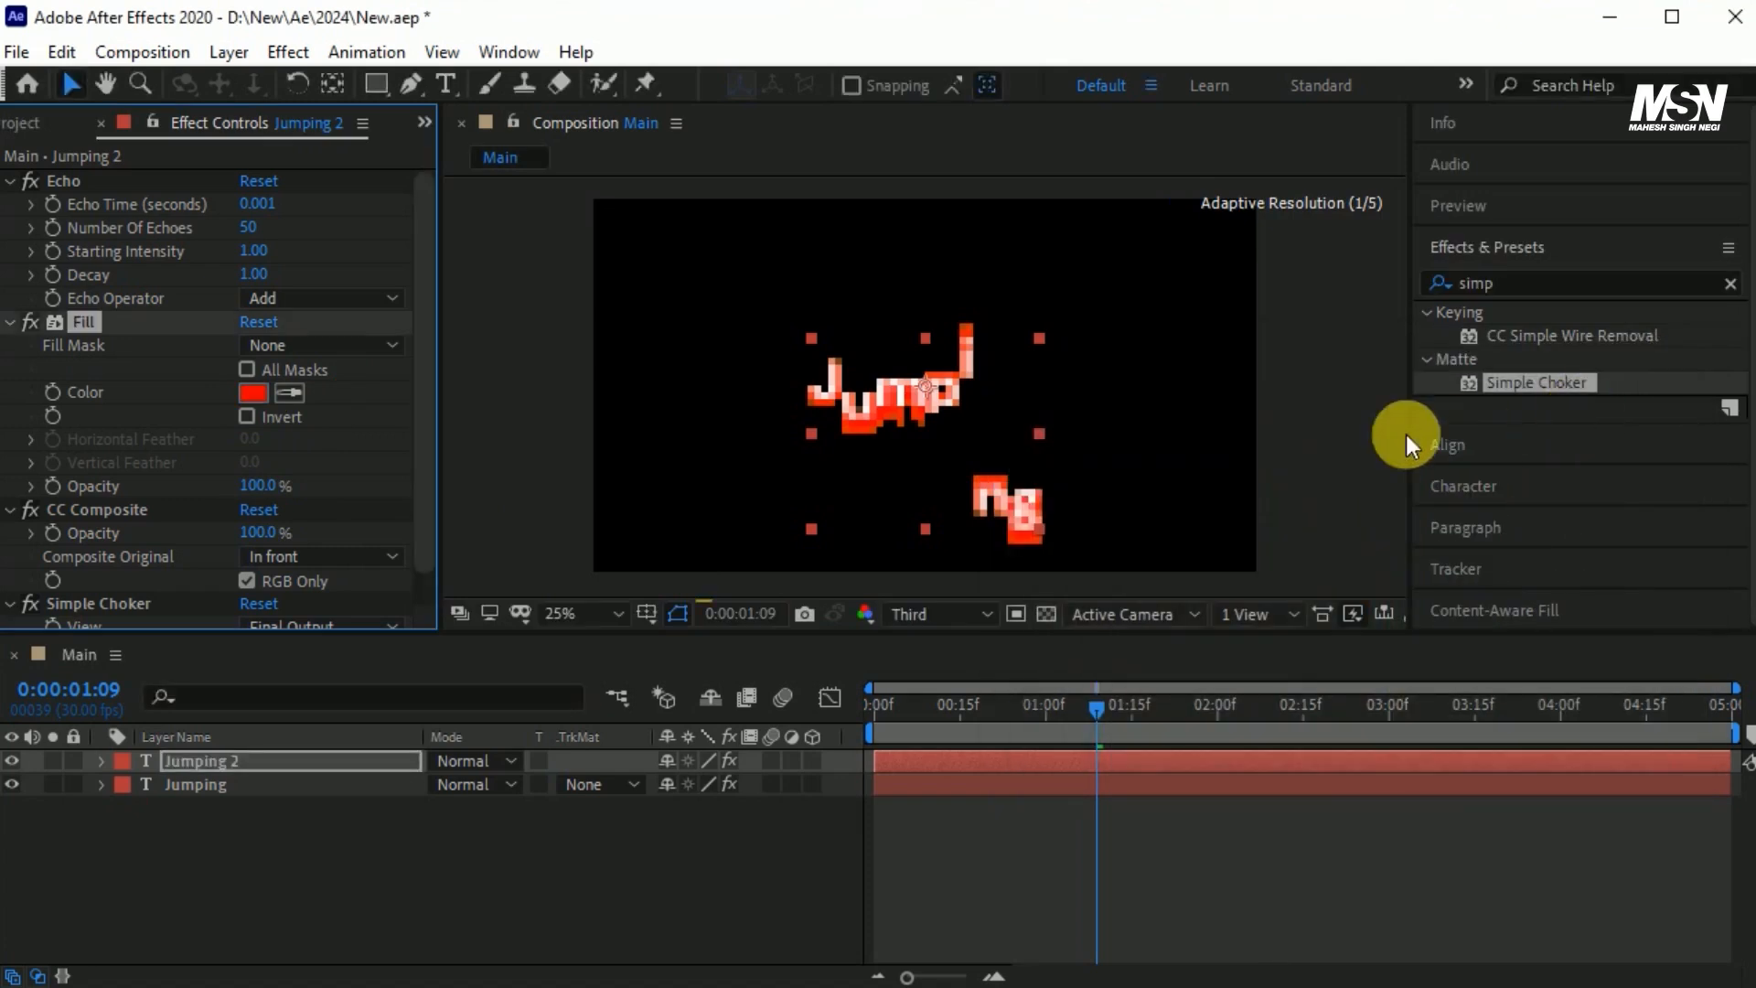
Shift the Jumping 2 layer one frame later and enable motion blur on both text layers.
drag(1084, 703, 899, 708)
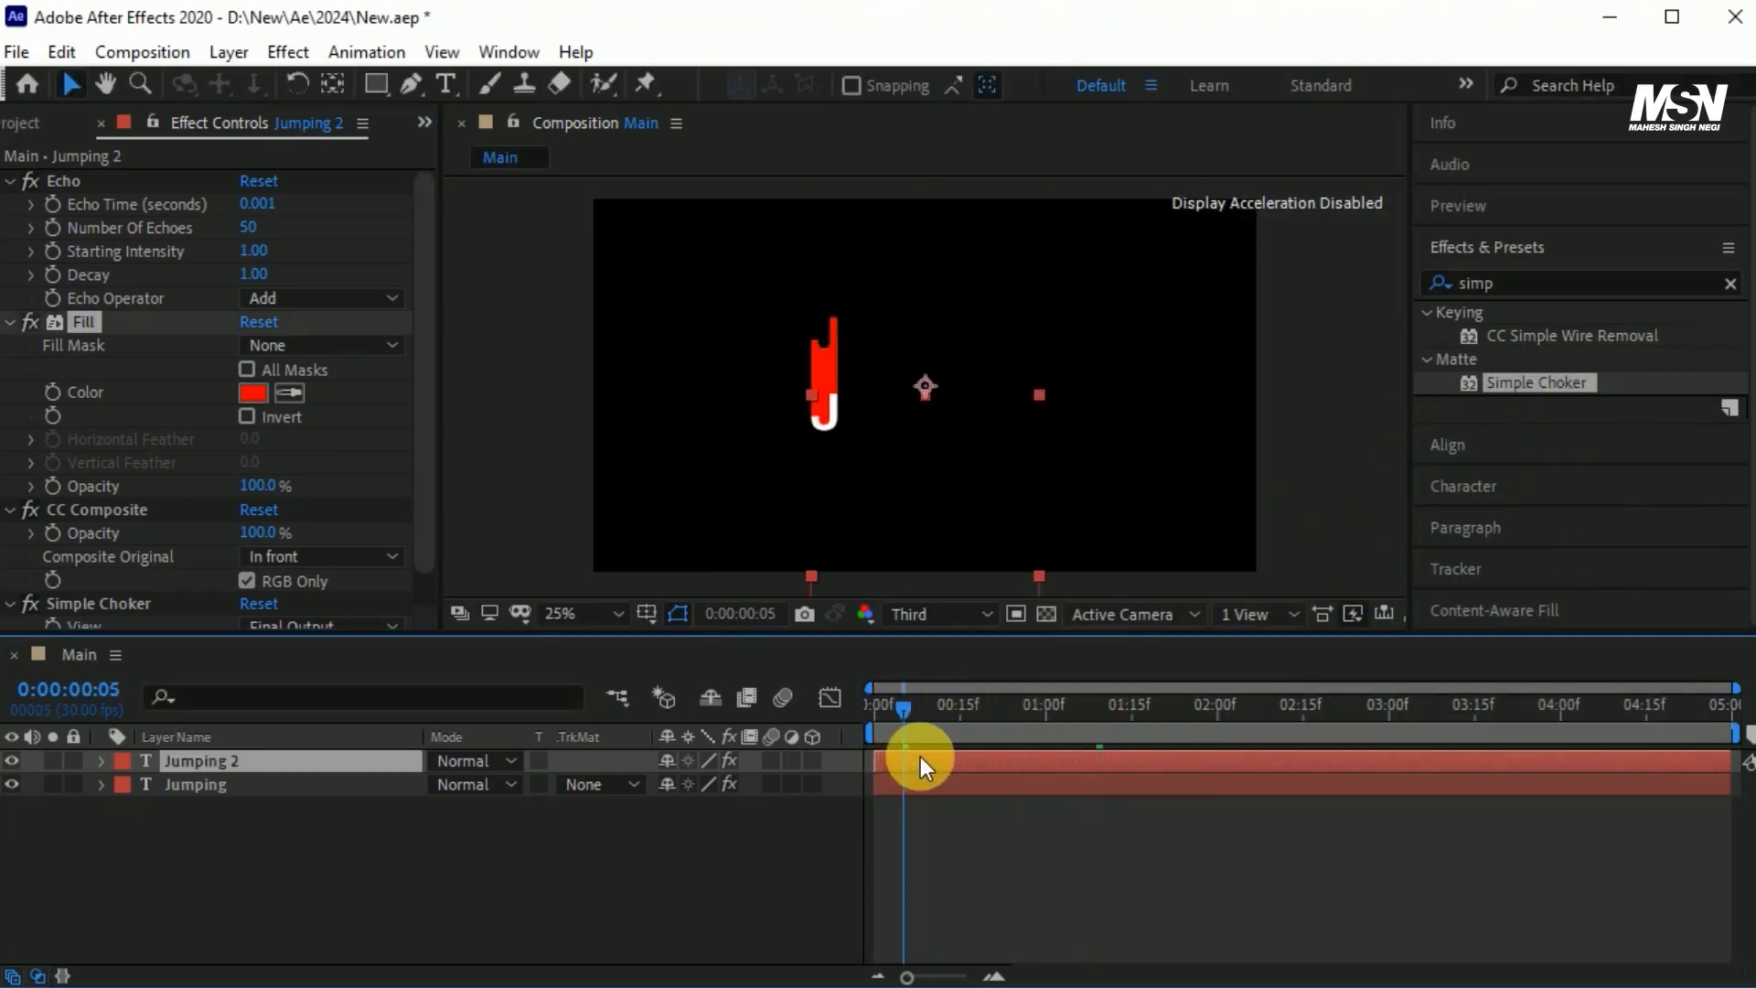
click(801, 816)
click(772, 760)
click(772, 784)
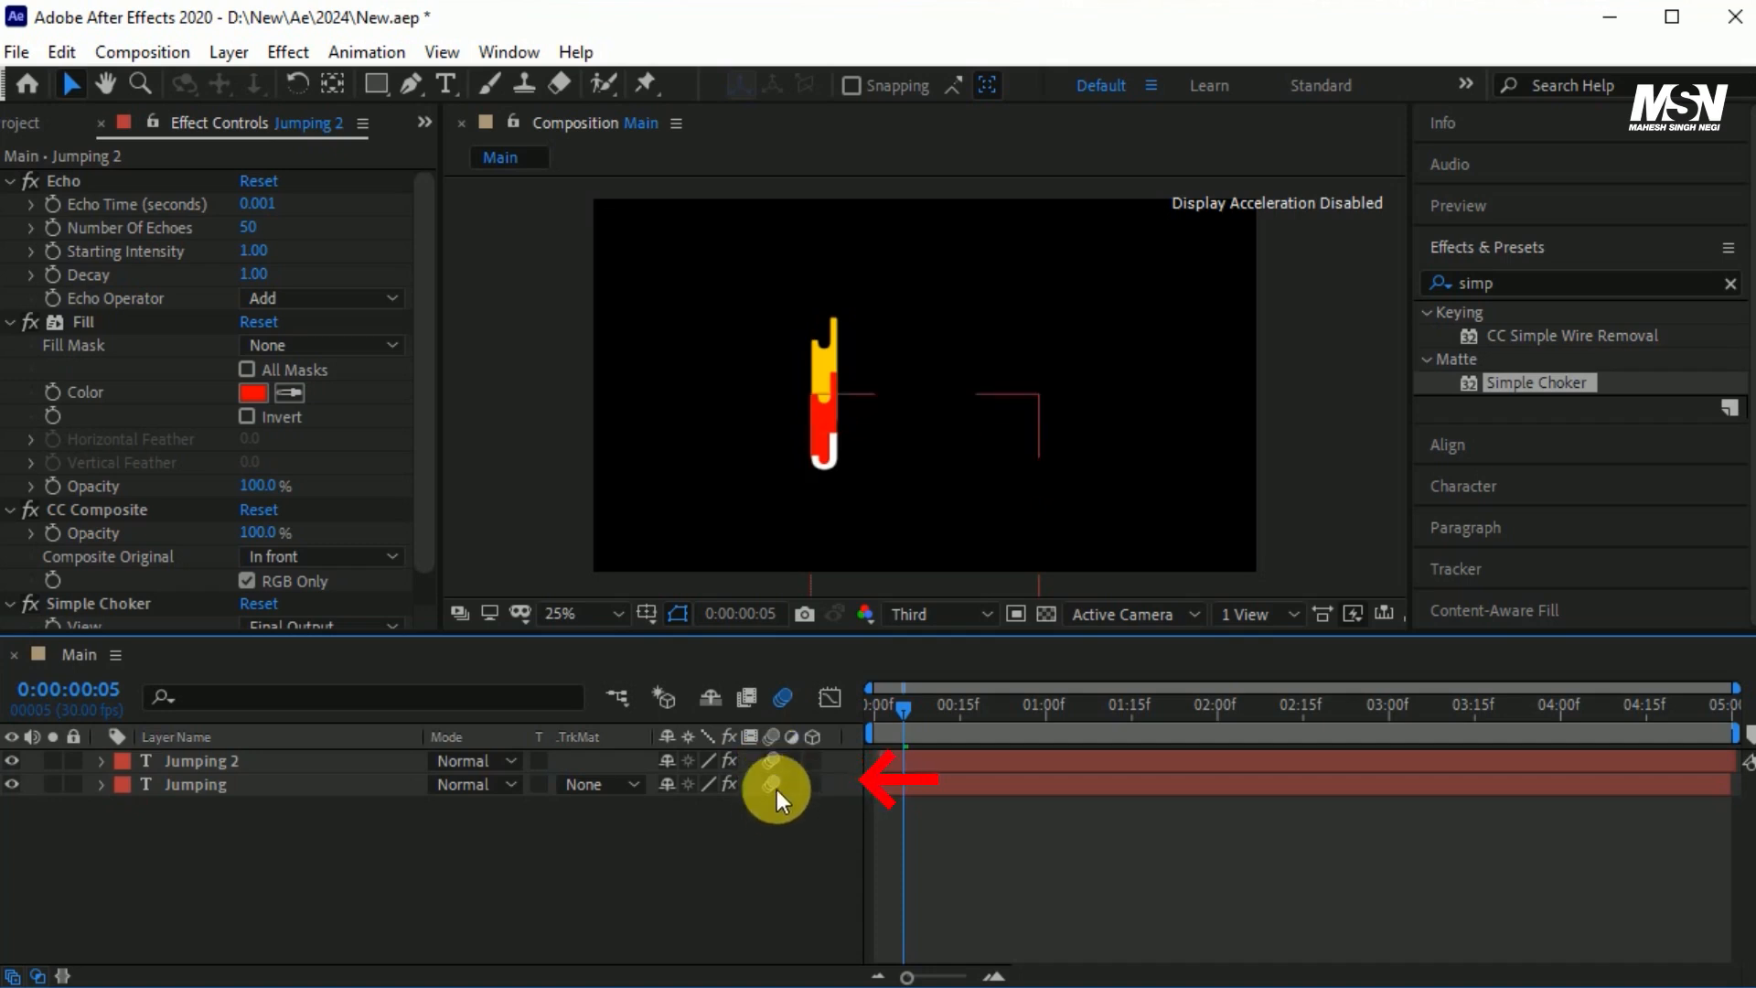
End the work area at about 0:00:03:15 and preview the animation from the start.
drag(902, 709, 869, 709)
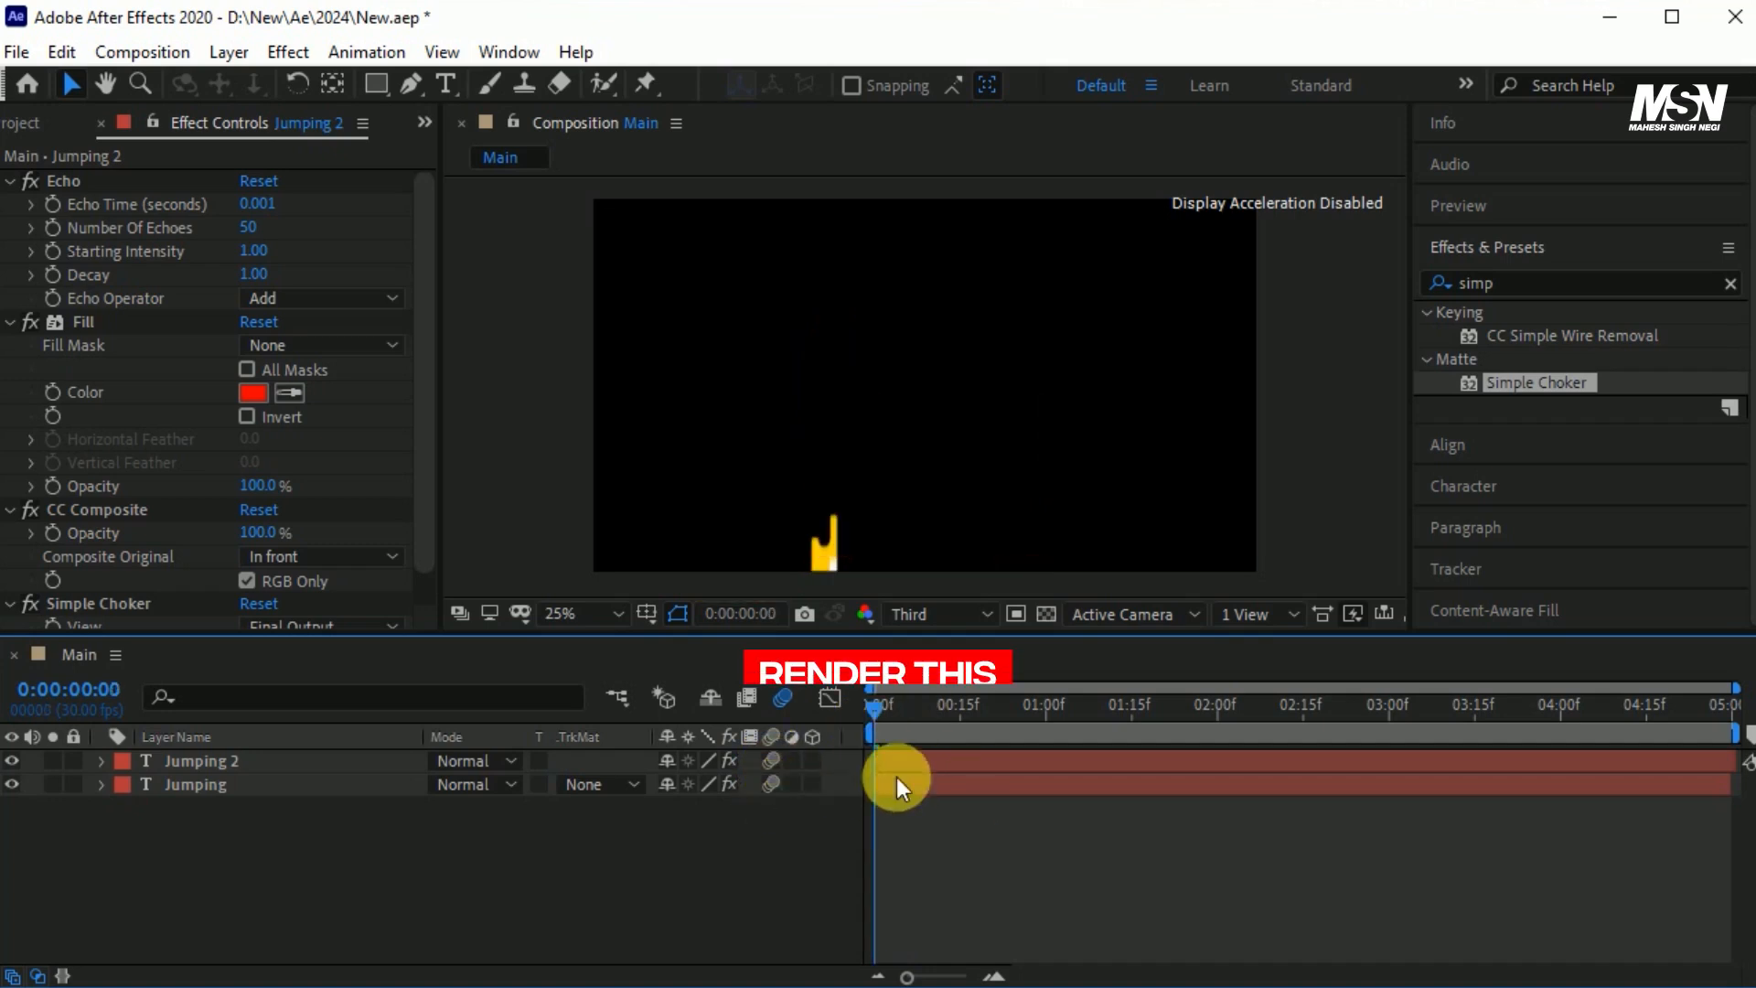
drag(1736, 736, 1482, 741)
key(space)
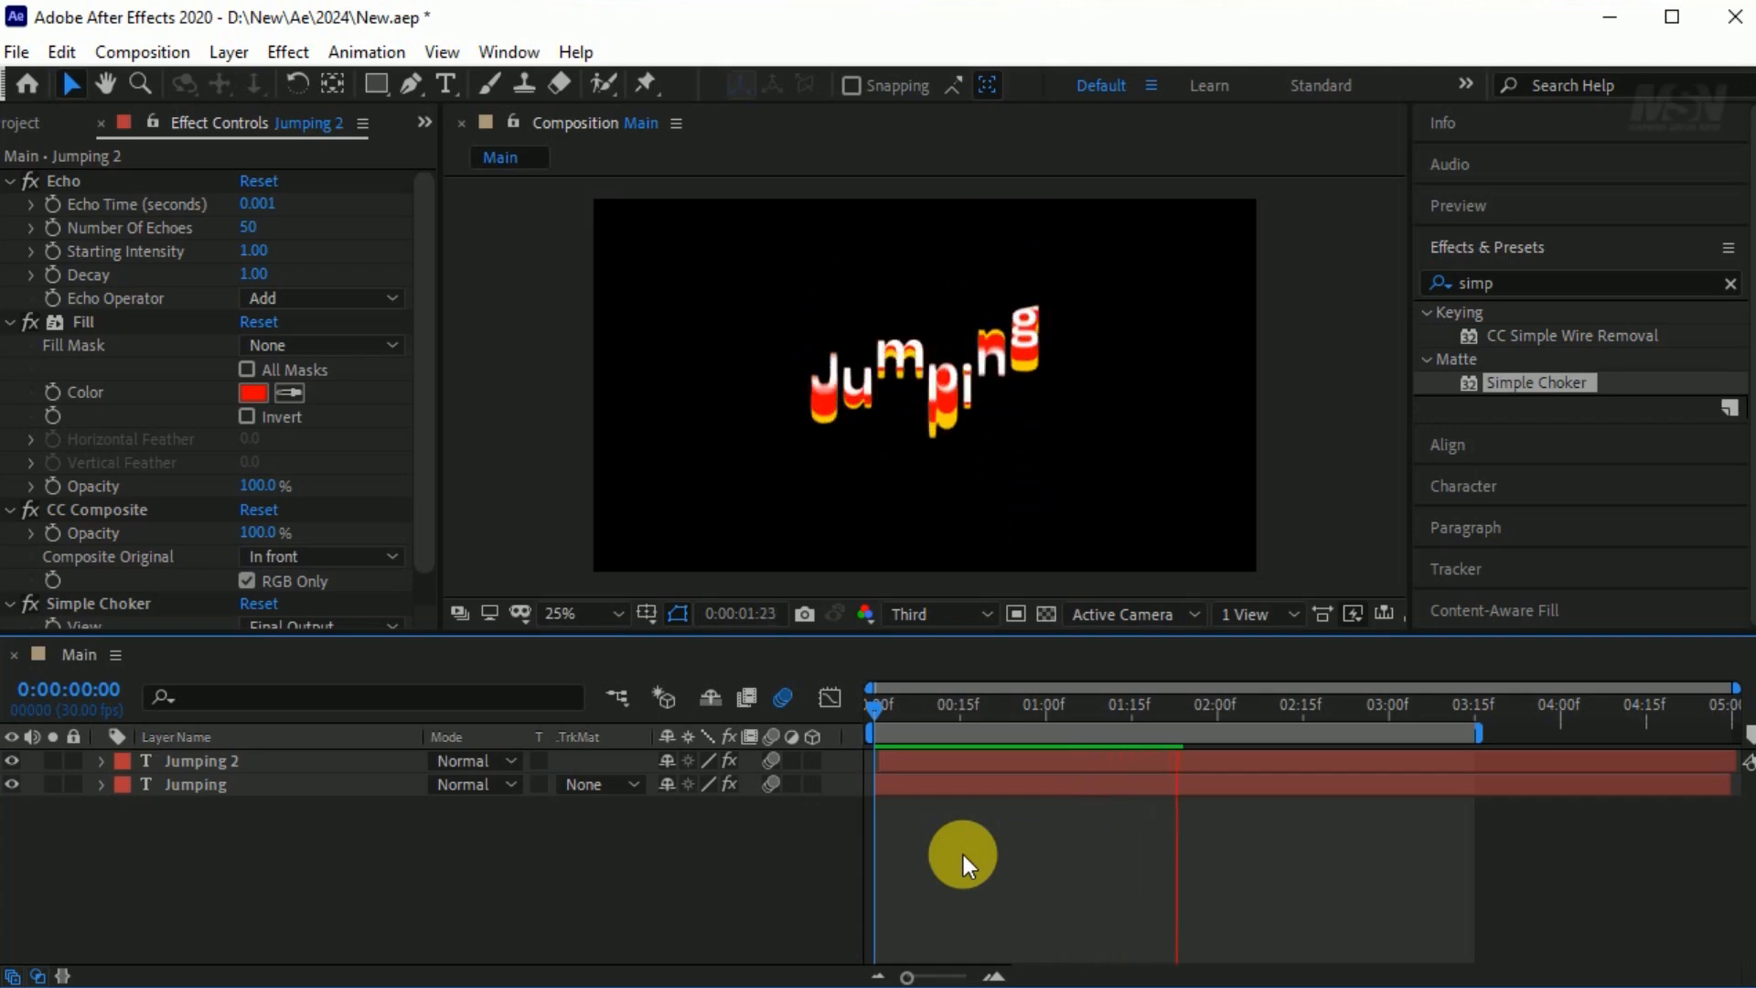
click(915, 784)
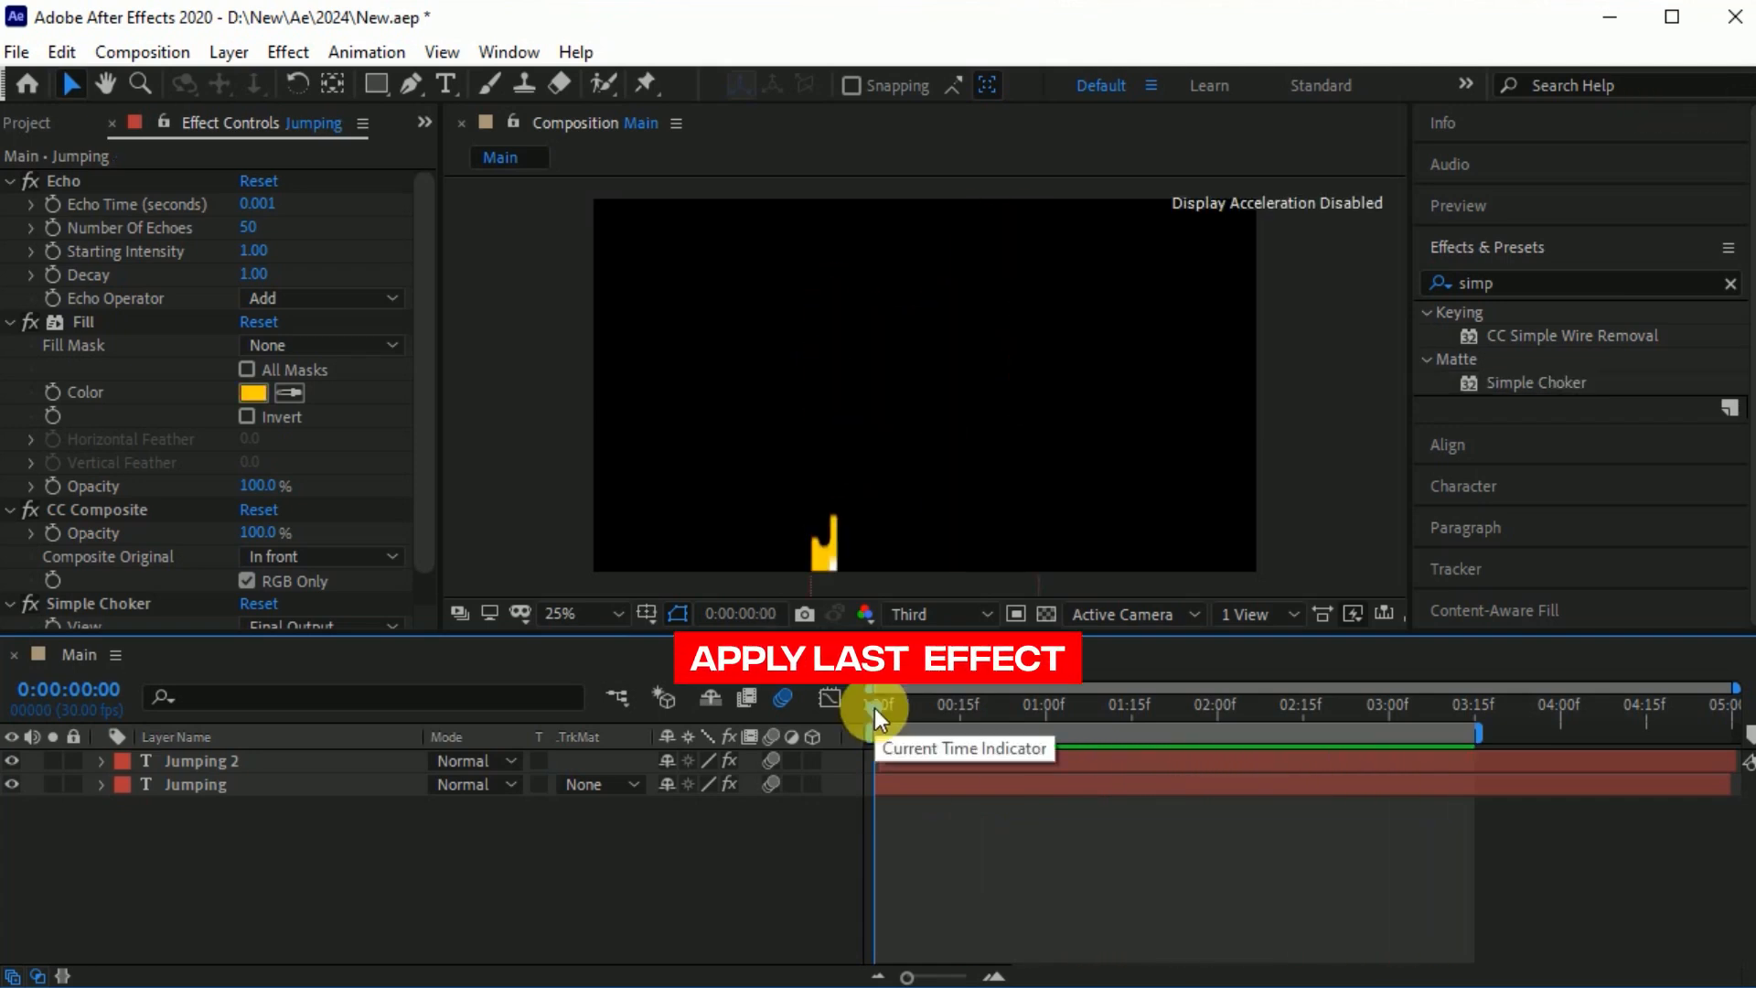
Create an adjustment layer above the text layers and rename it Glow.
click(228, 52)
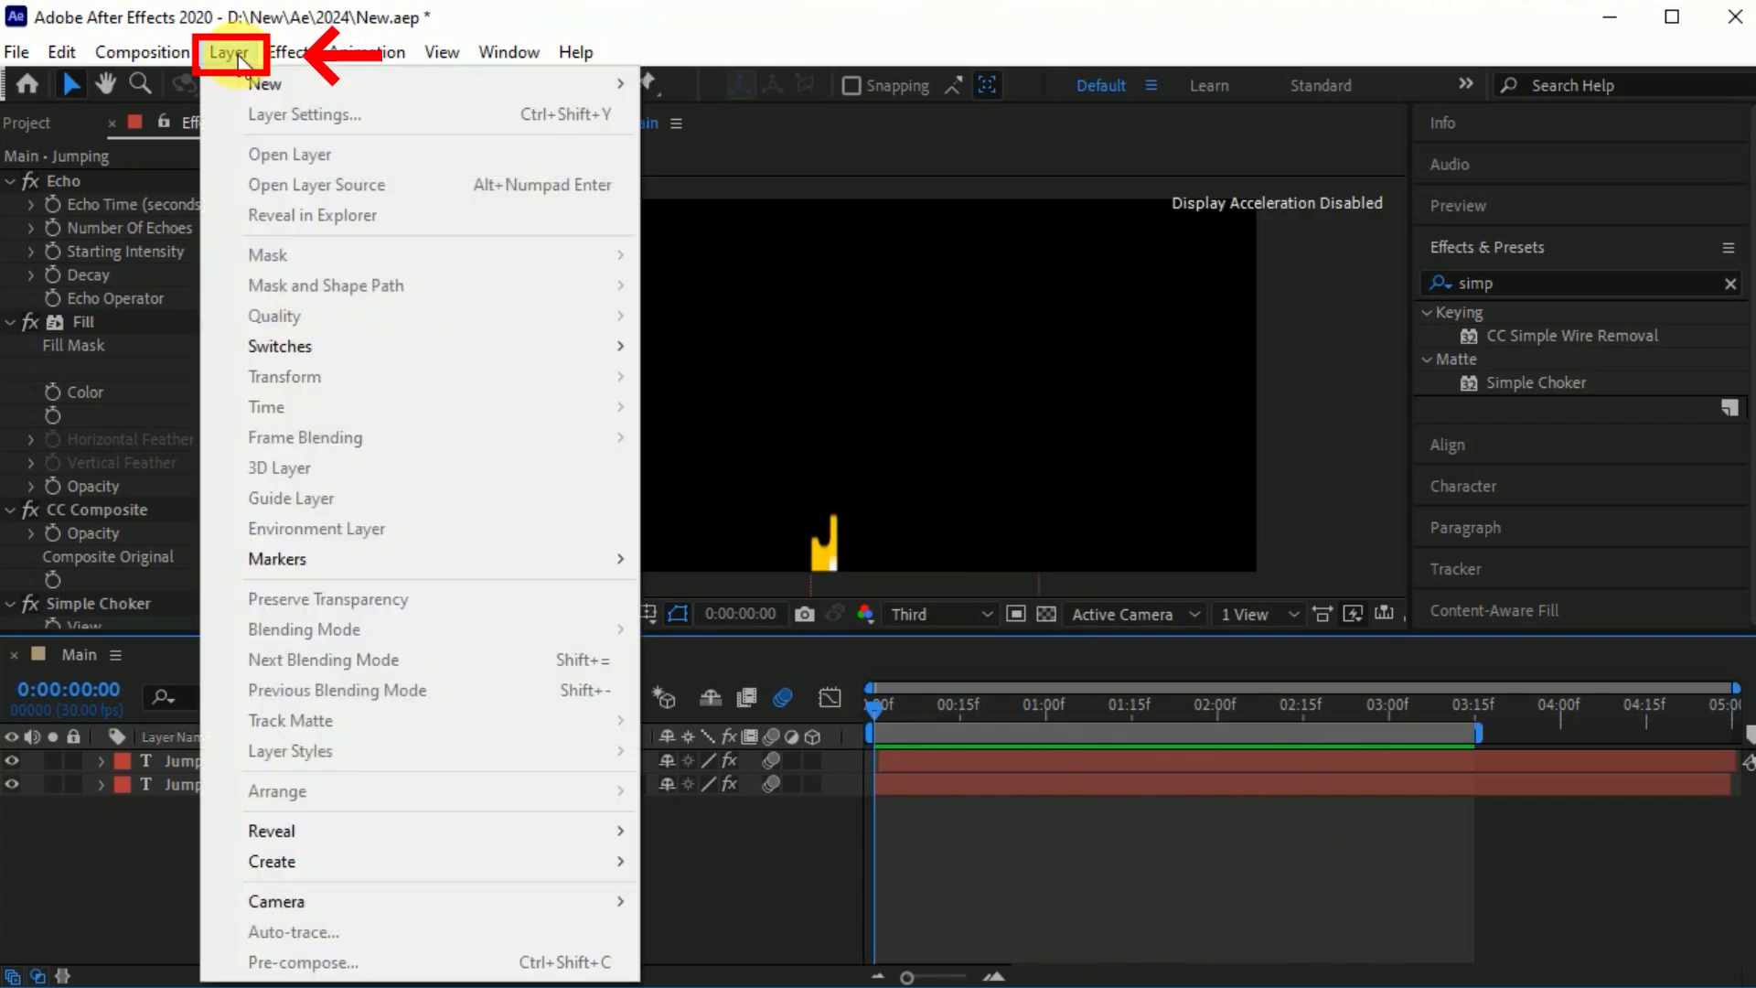
mouse_move(310, 92)
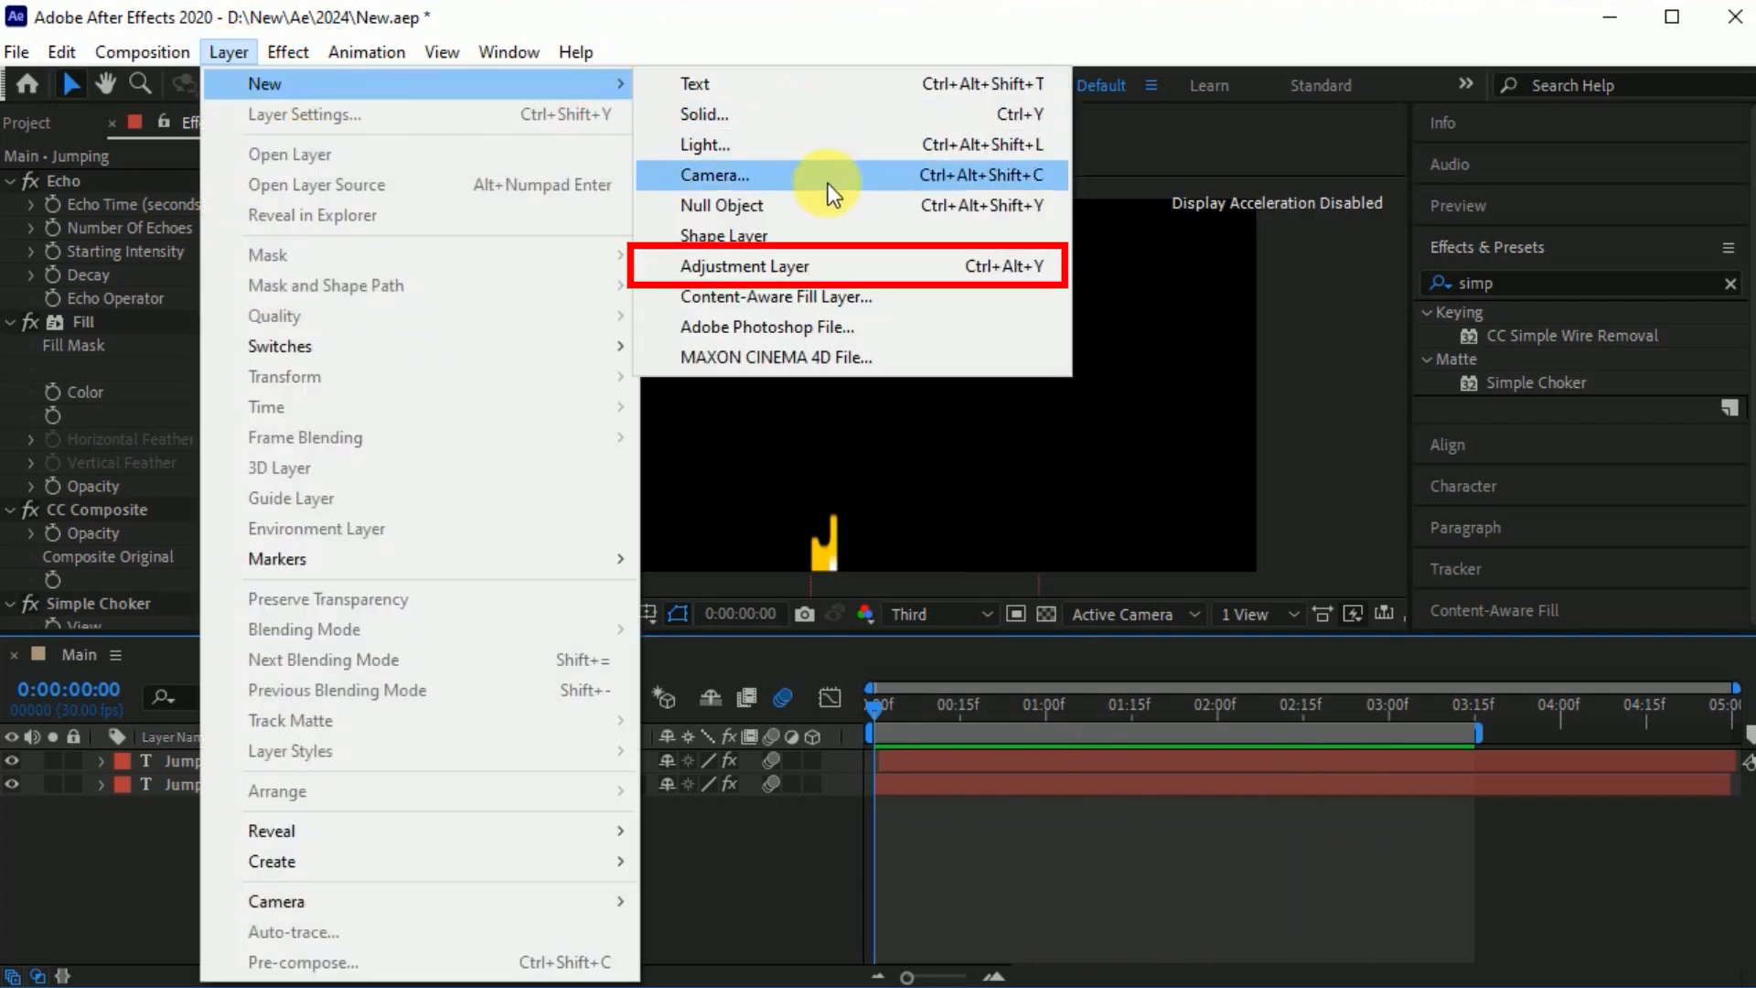
click(851, 270)
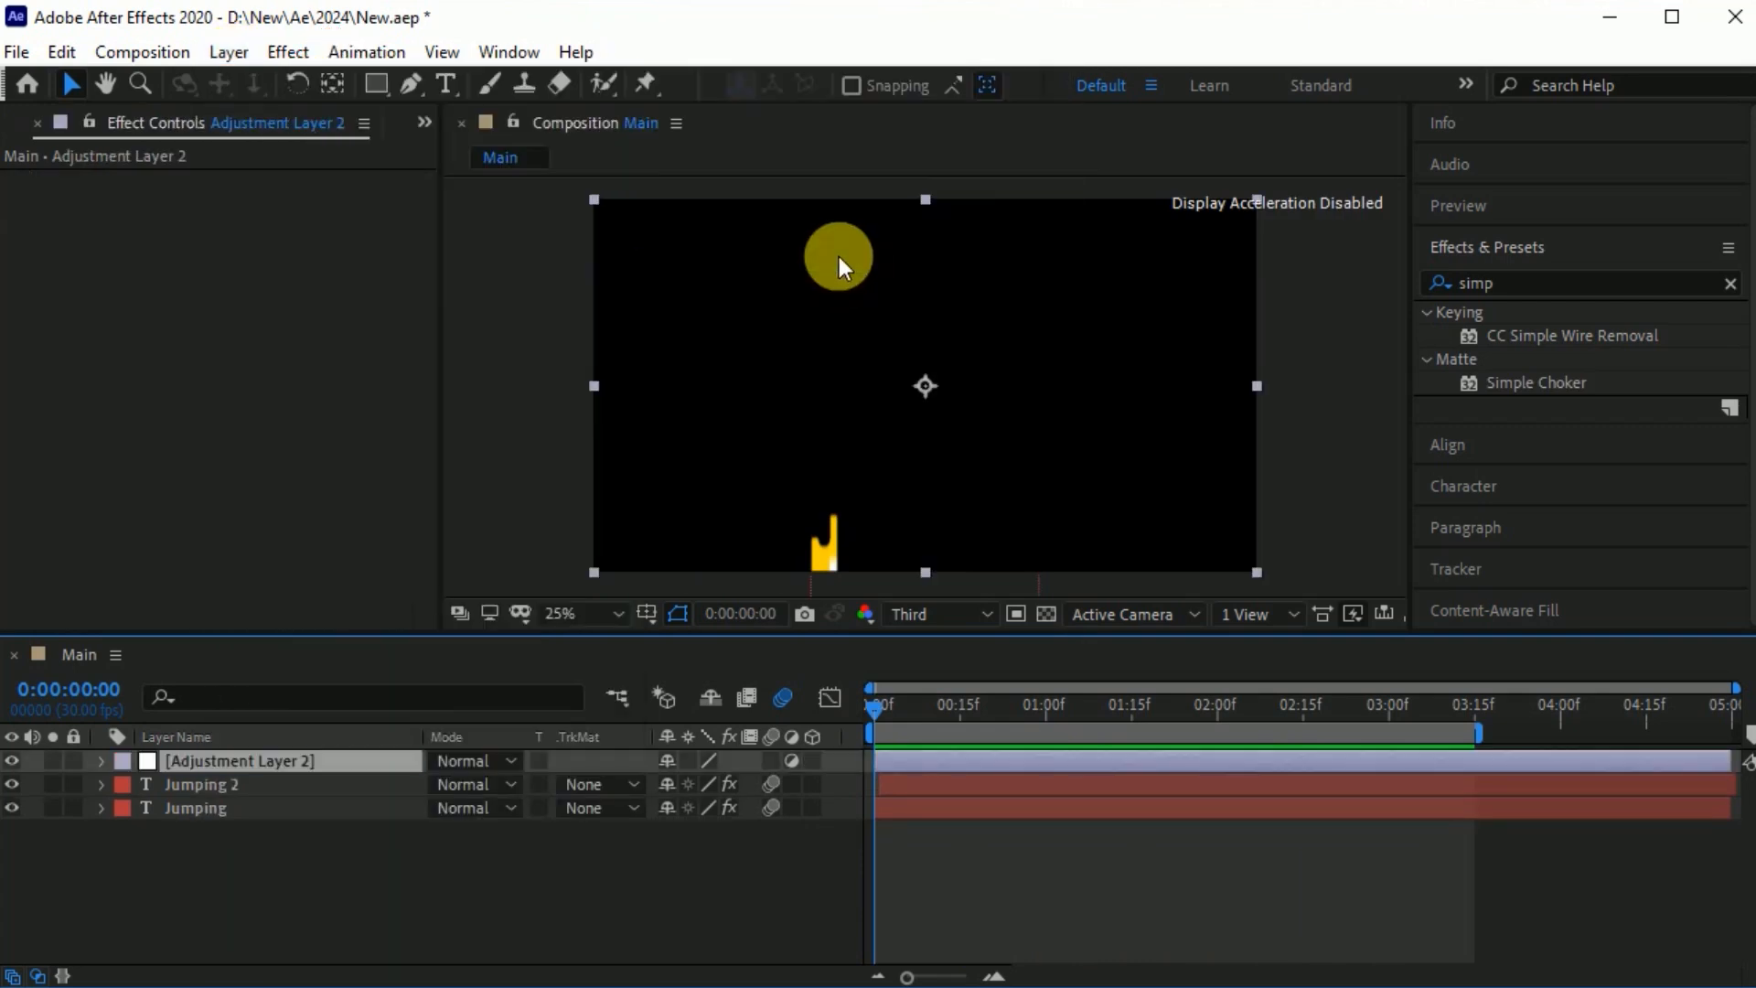
key(Return)
text(Glow)
click(384, 909)
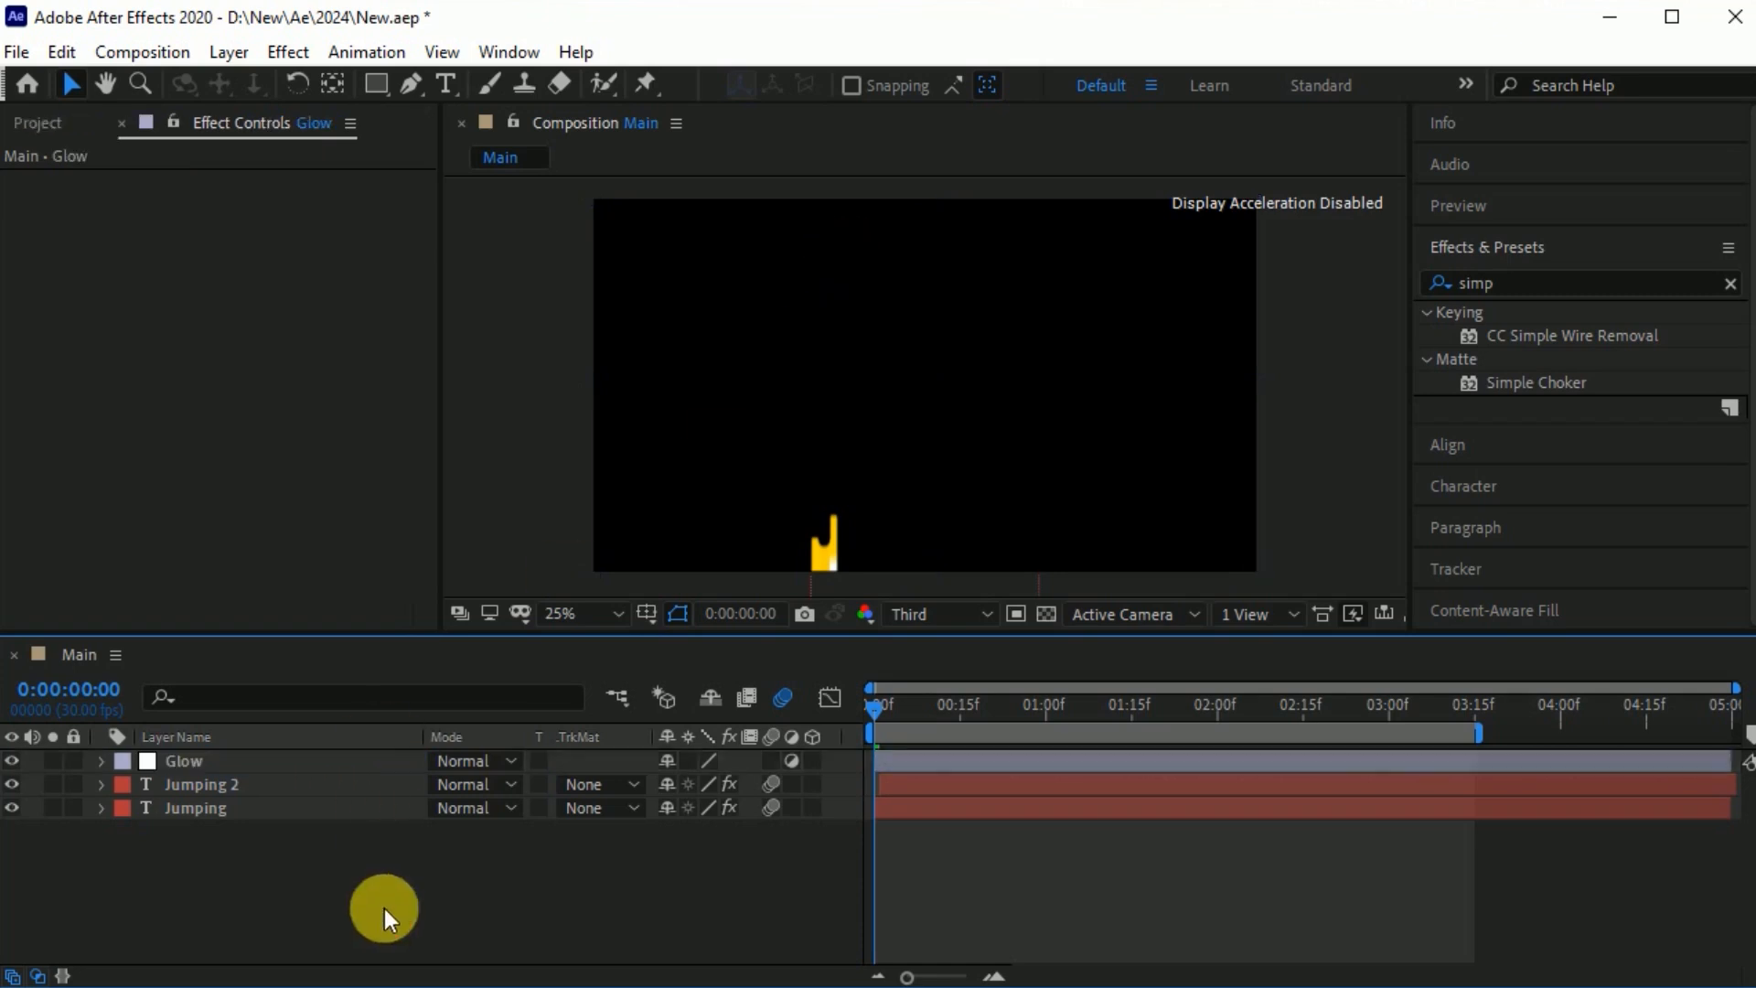
Find the Stylize Glow effect and apply it to the Glow adjustment layer.
click(1505, 283)
text(ow)
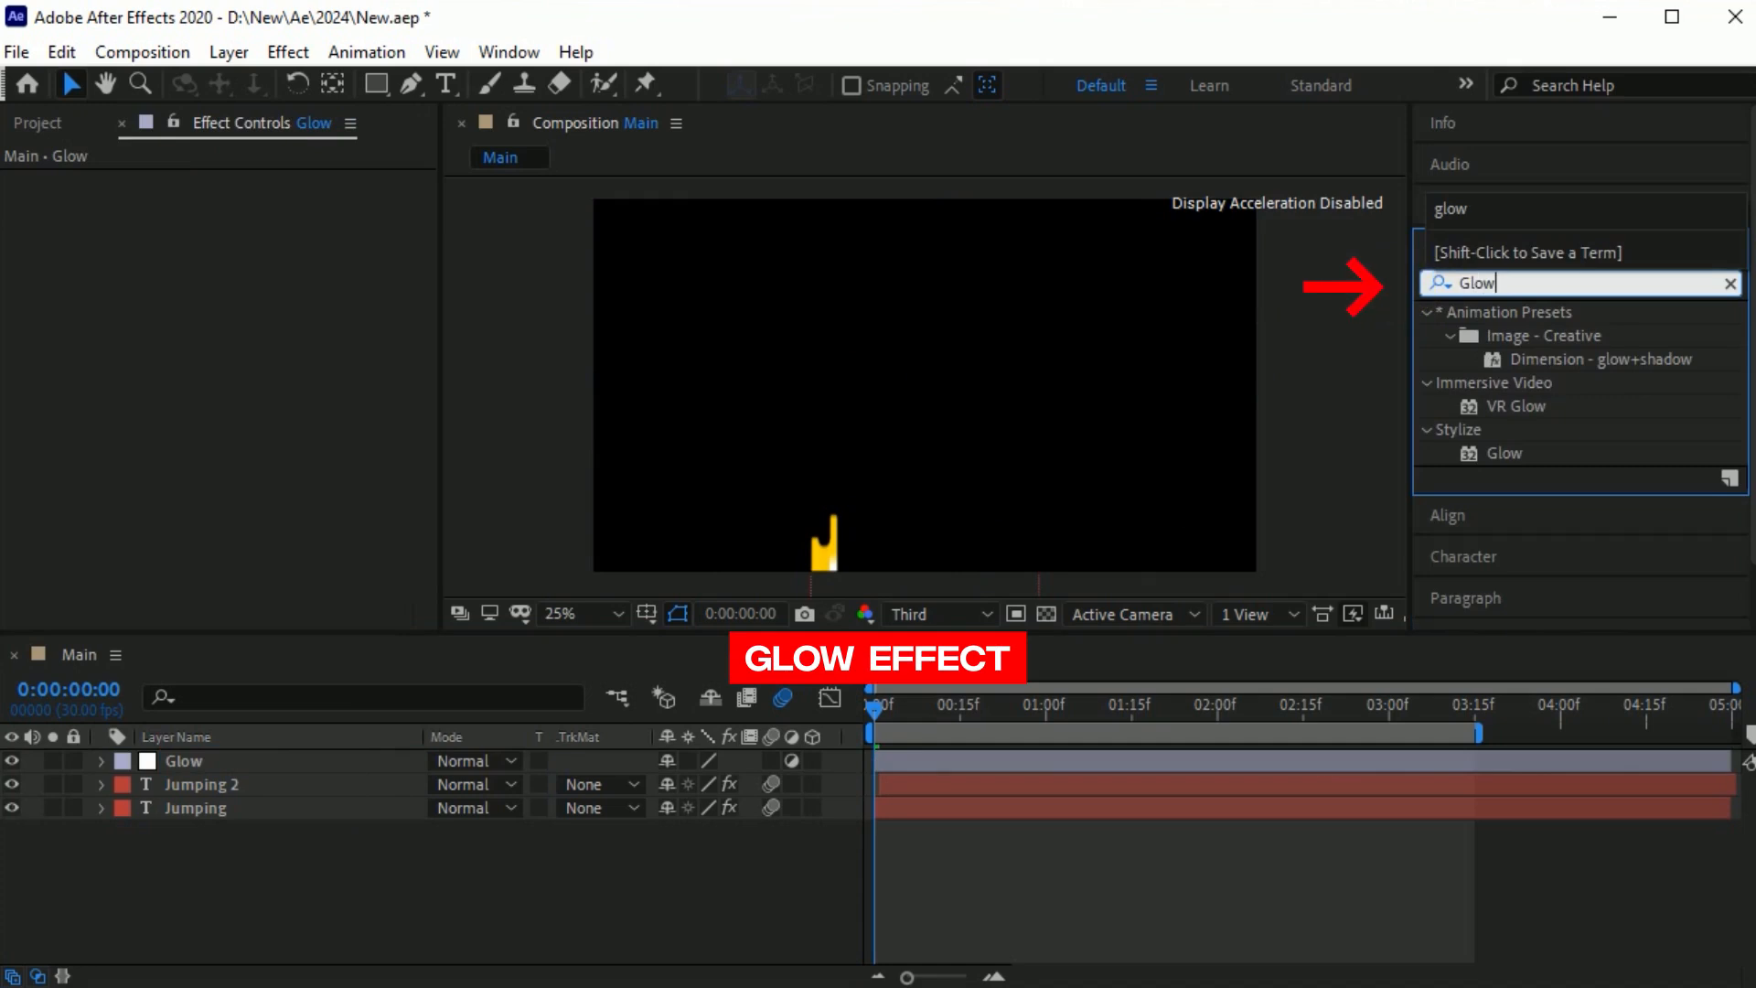
click(1516, 455)
drag(1516, 457, 865, 483)
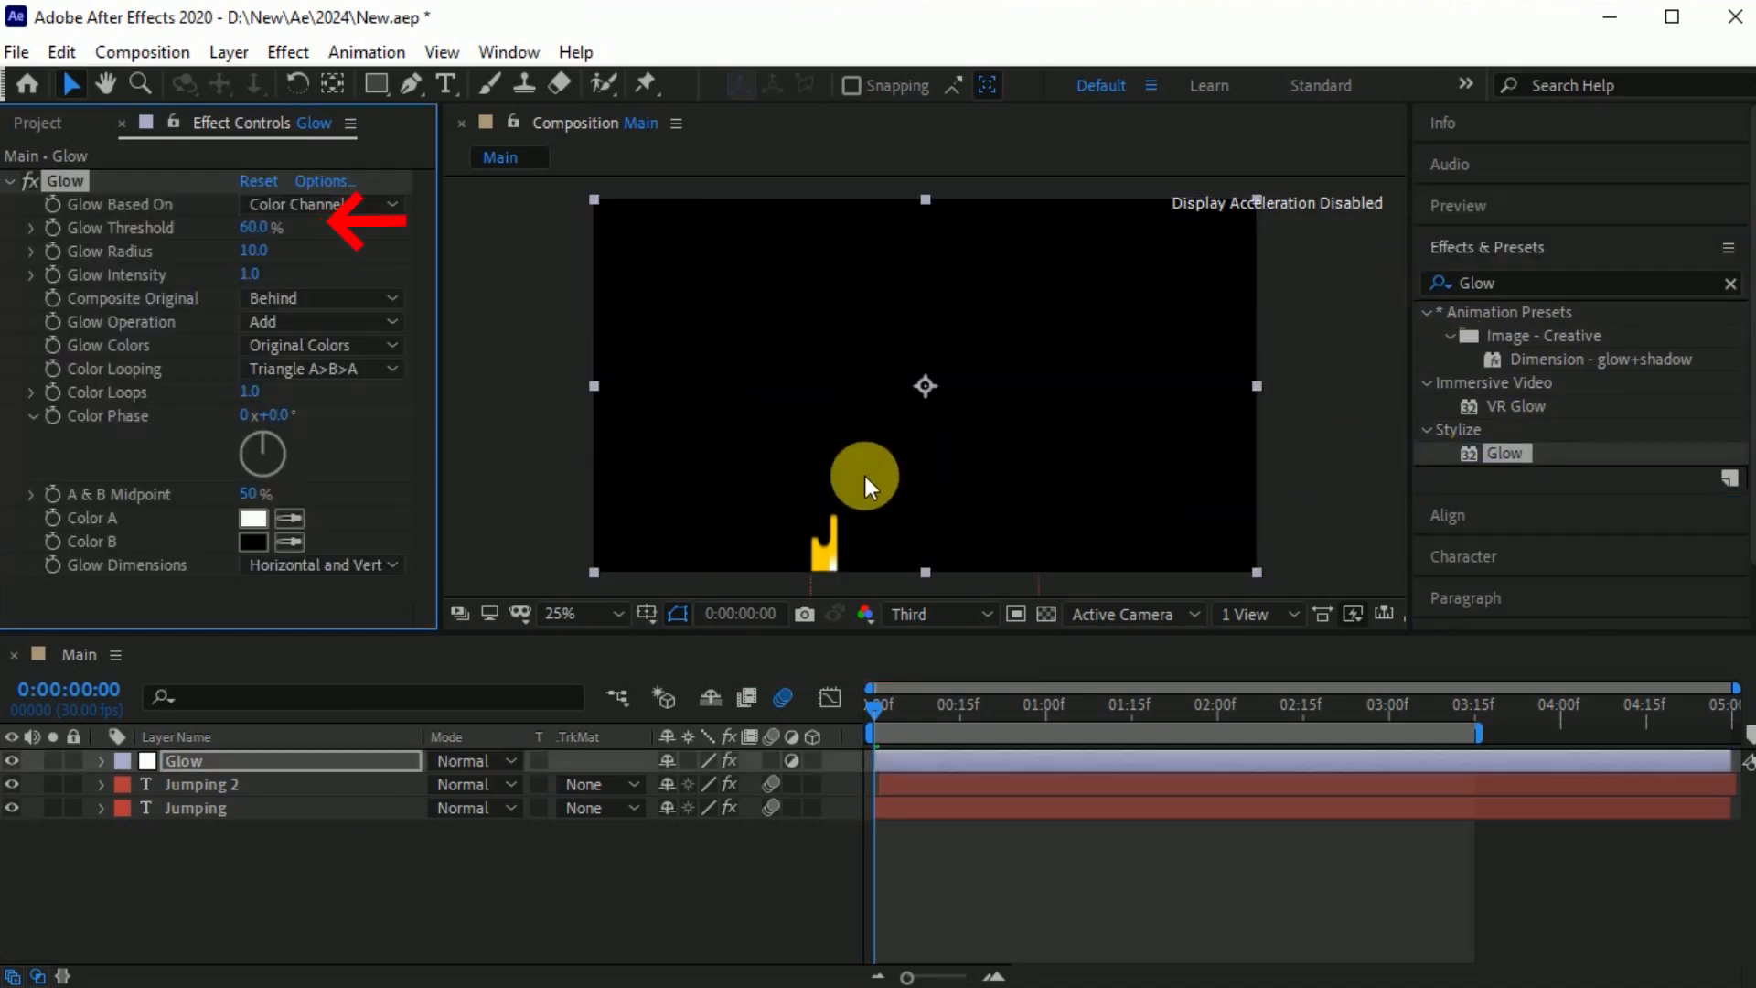
Set the Glow effect's Glow Threshold to 100%, Glow Radius to 60 and Glow Intensity to 3.
click(259, 228)
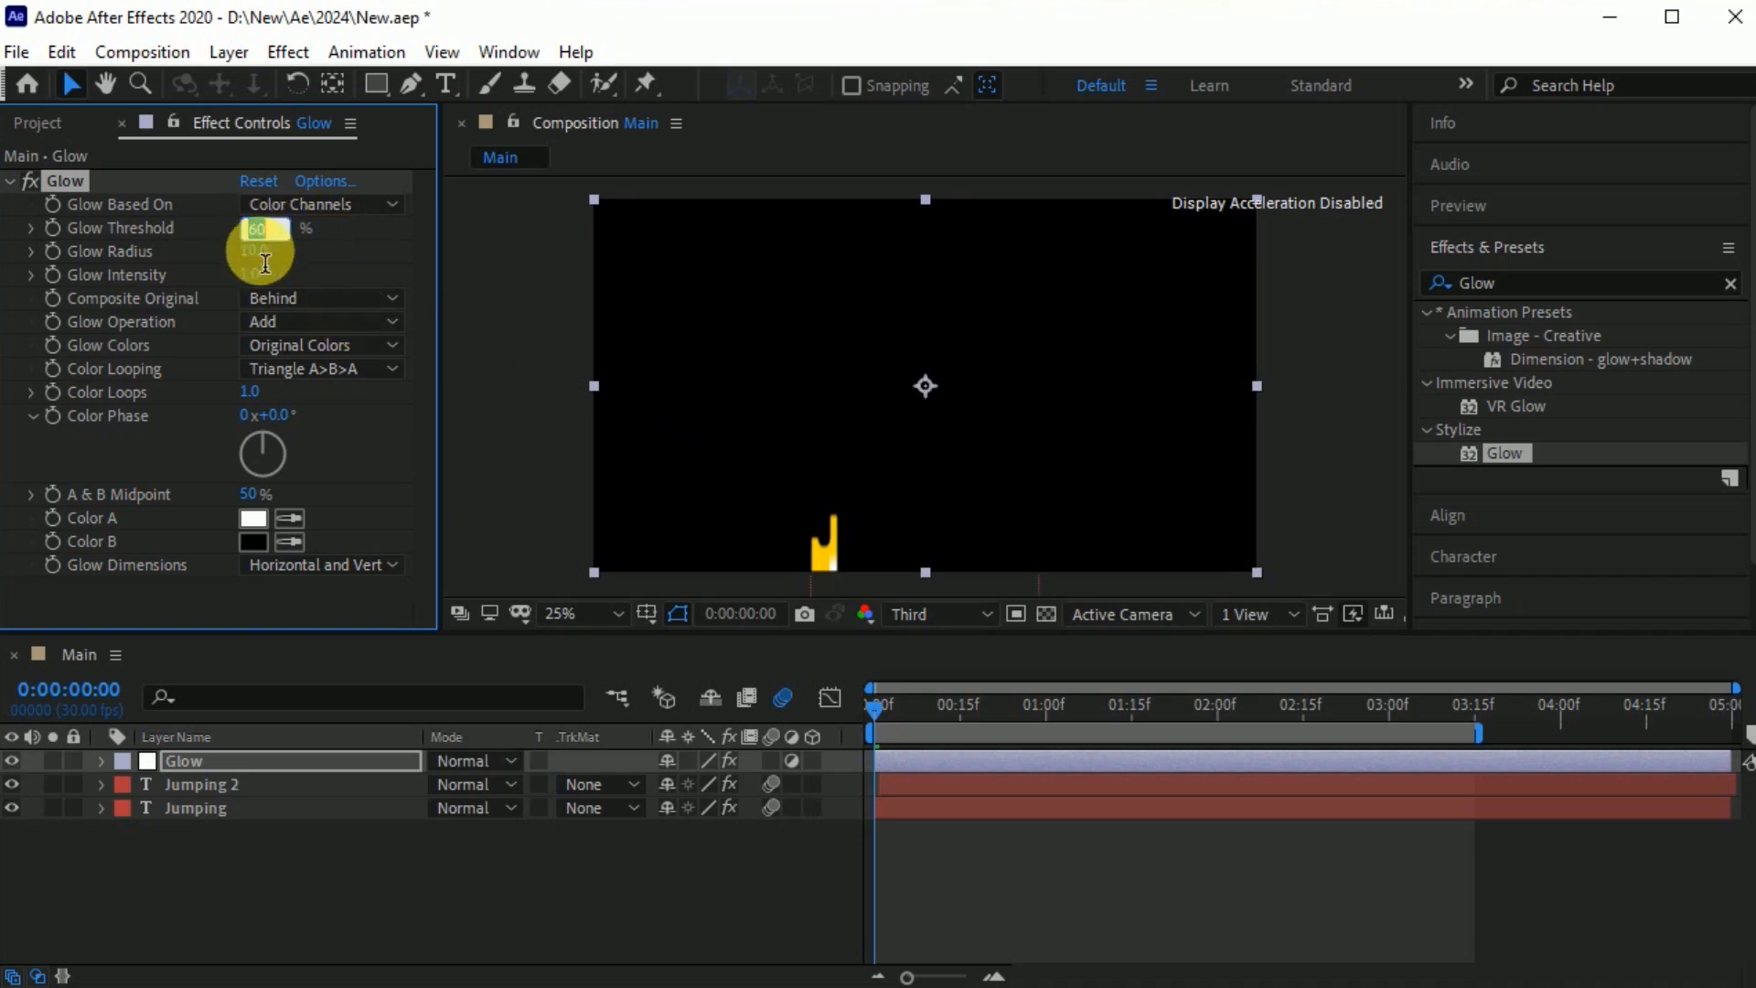
text(100)
key(Tab)
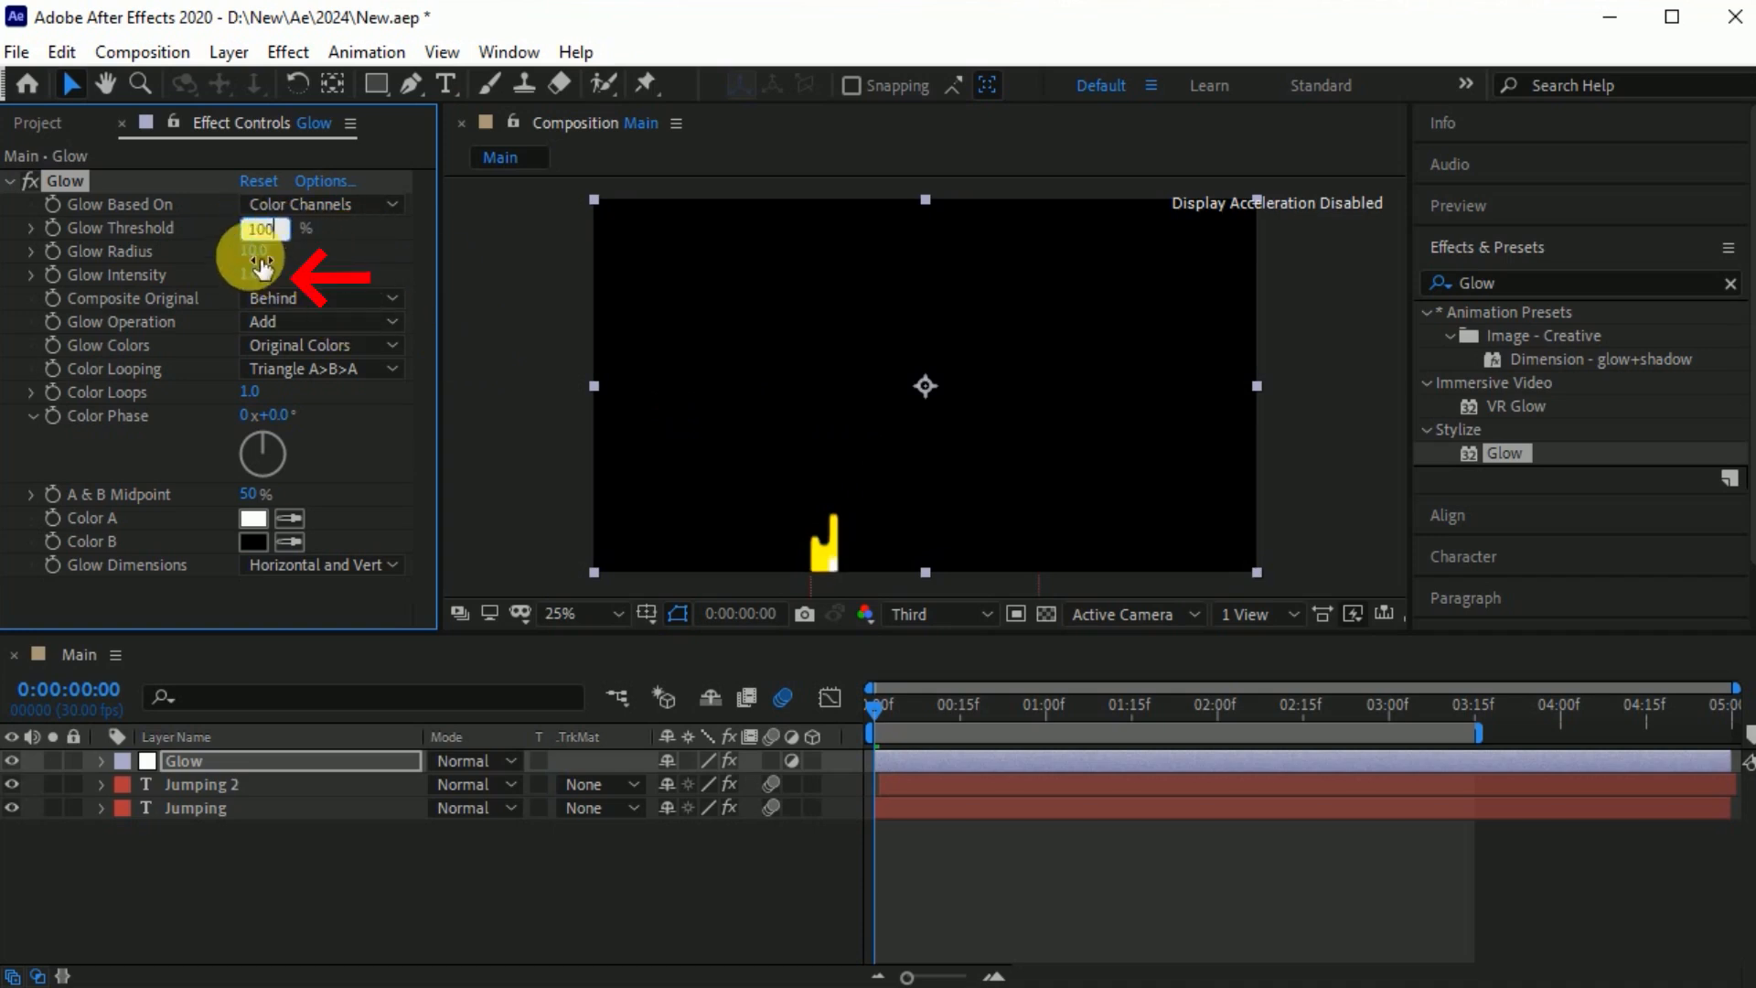
text(60)
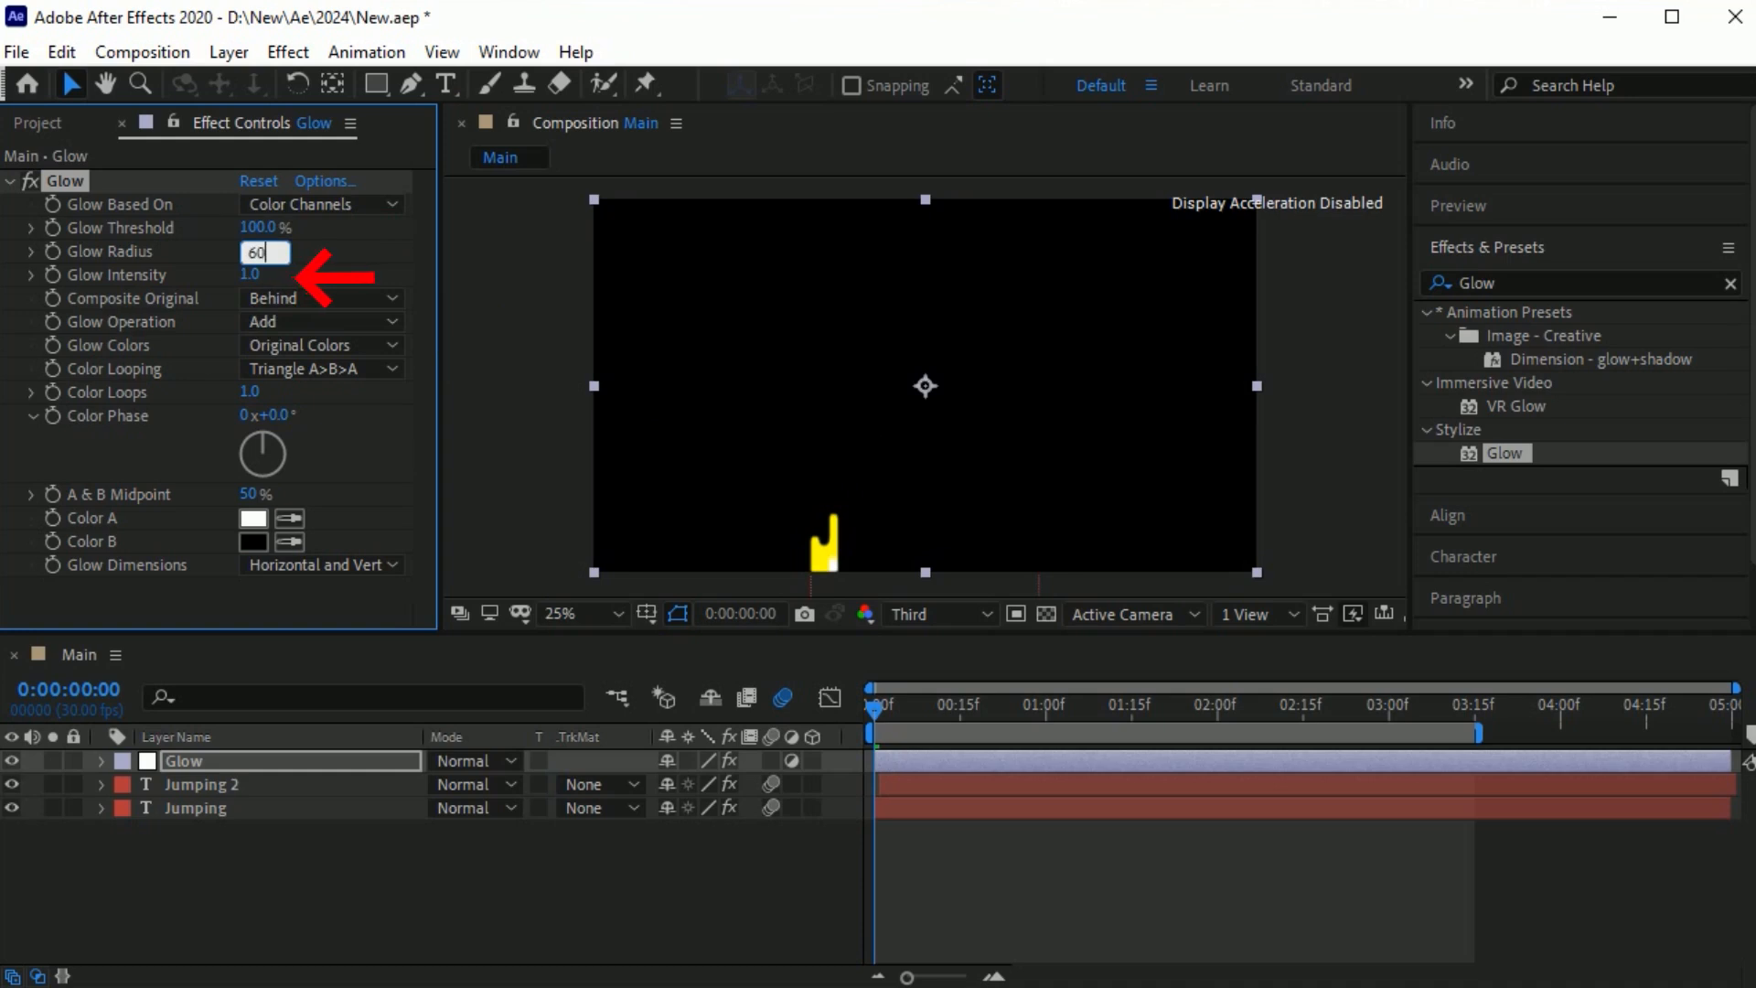
click(252, 275)
text(3)
click(366, 274)
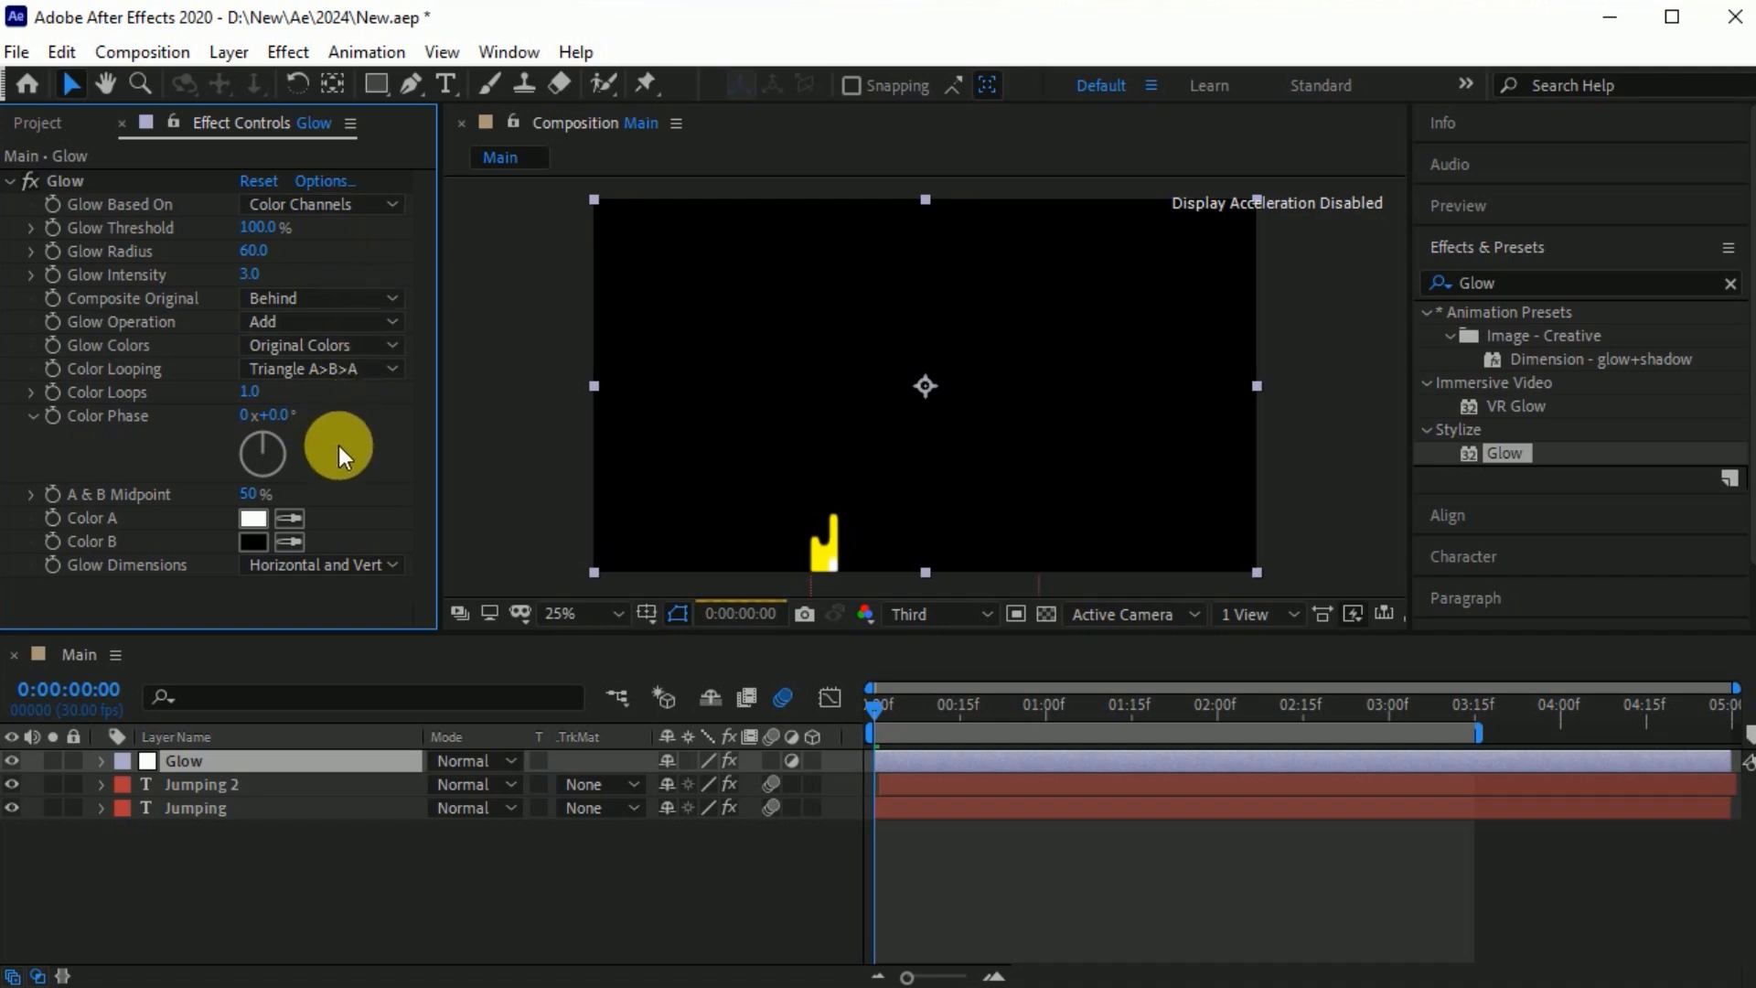
Preview the glowing text animation from the start of the timeline.
click(873, 707)
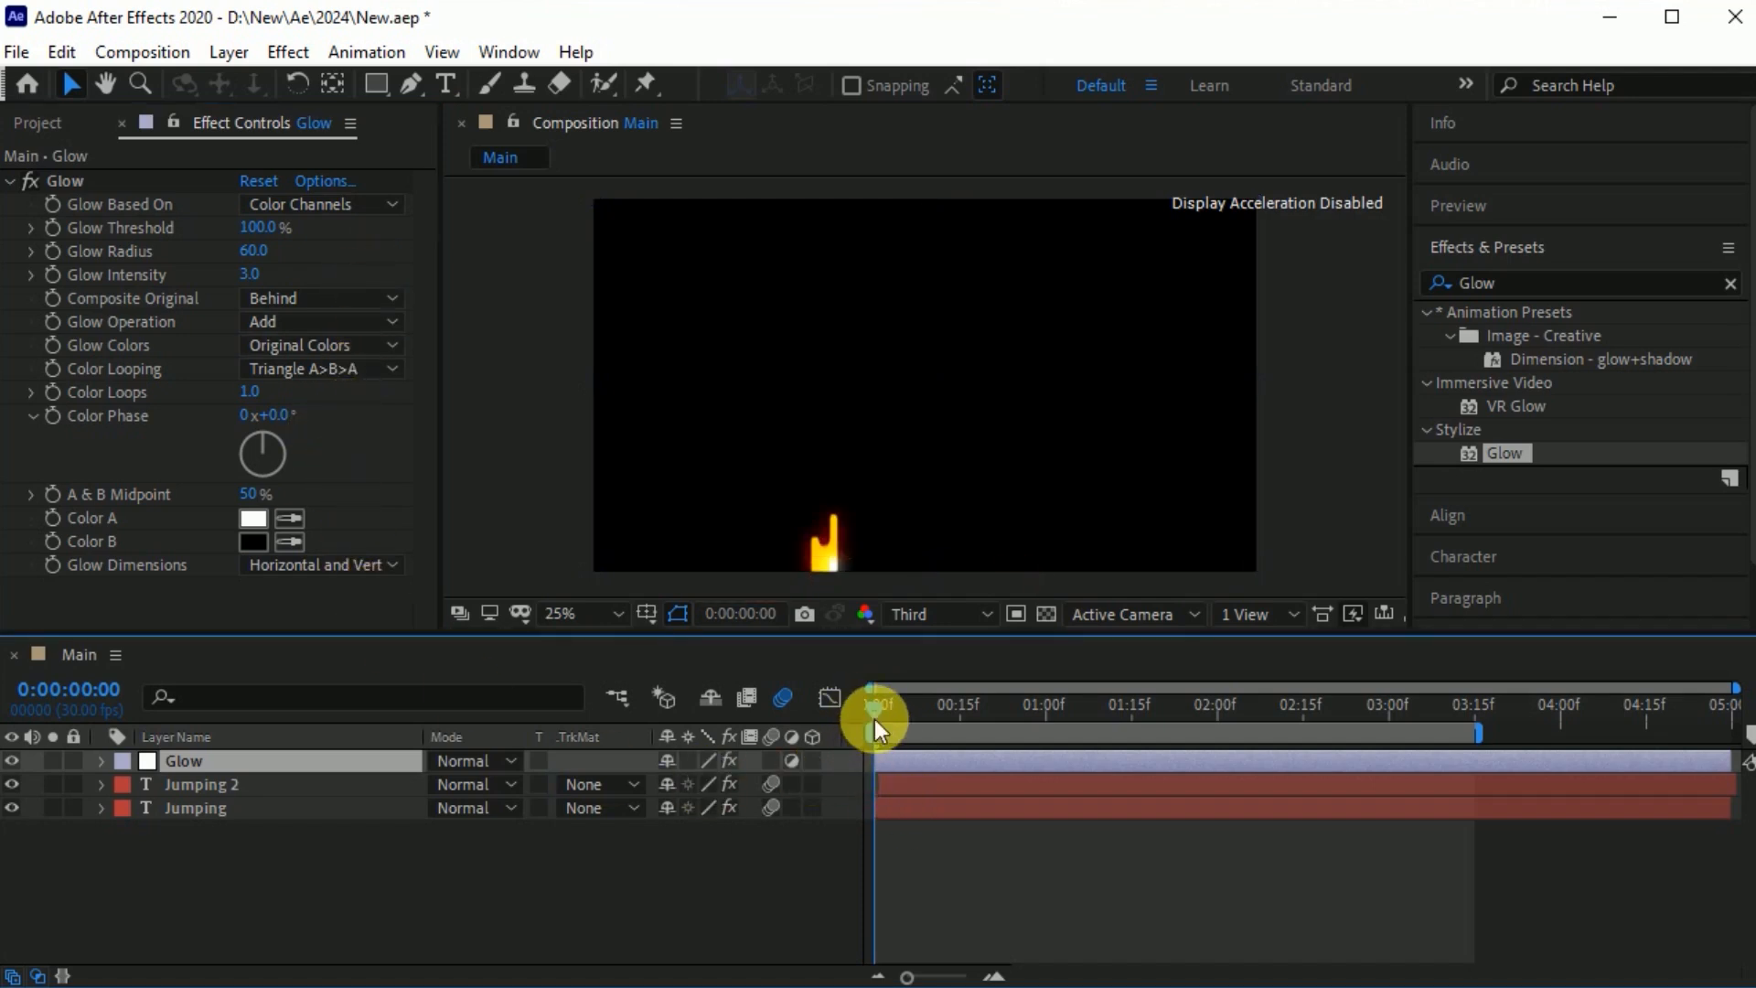
key(space)
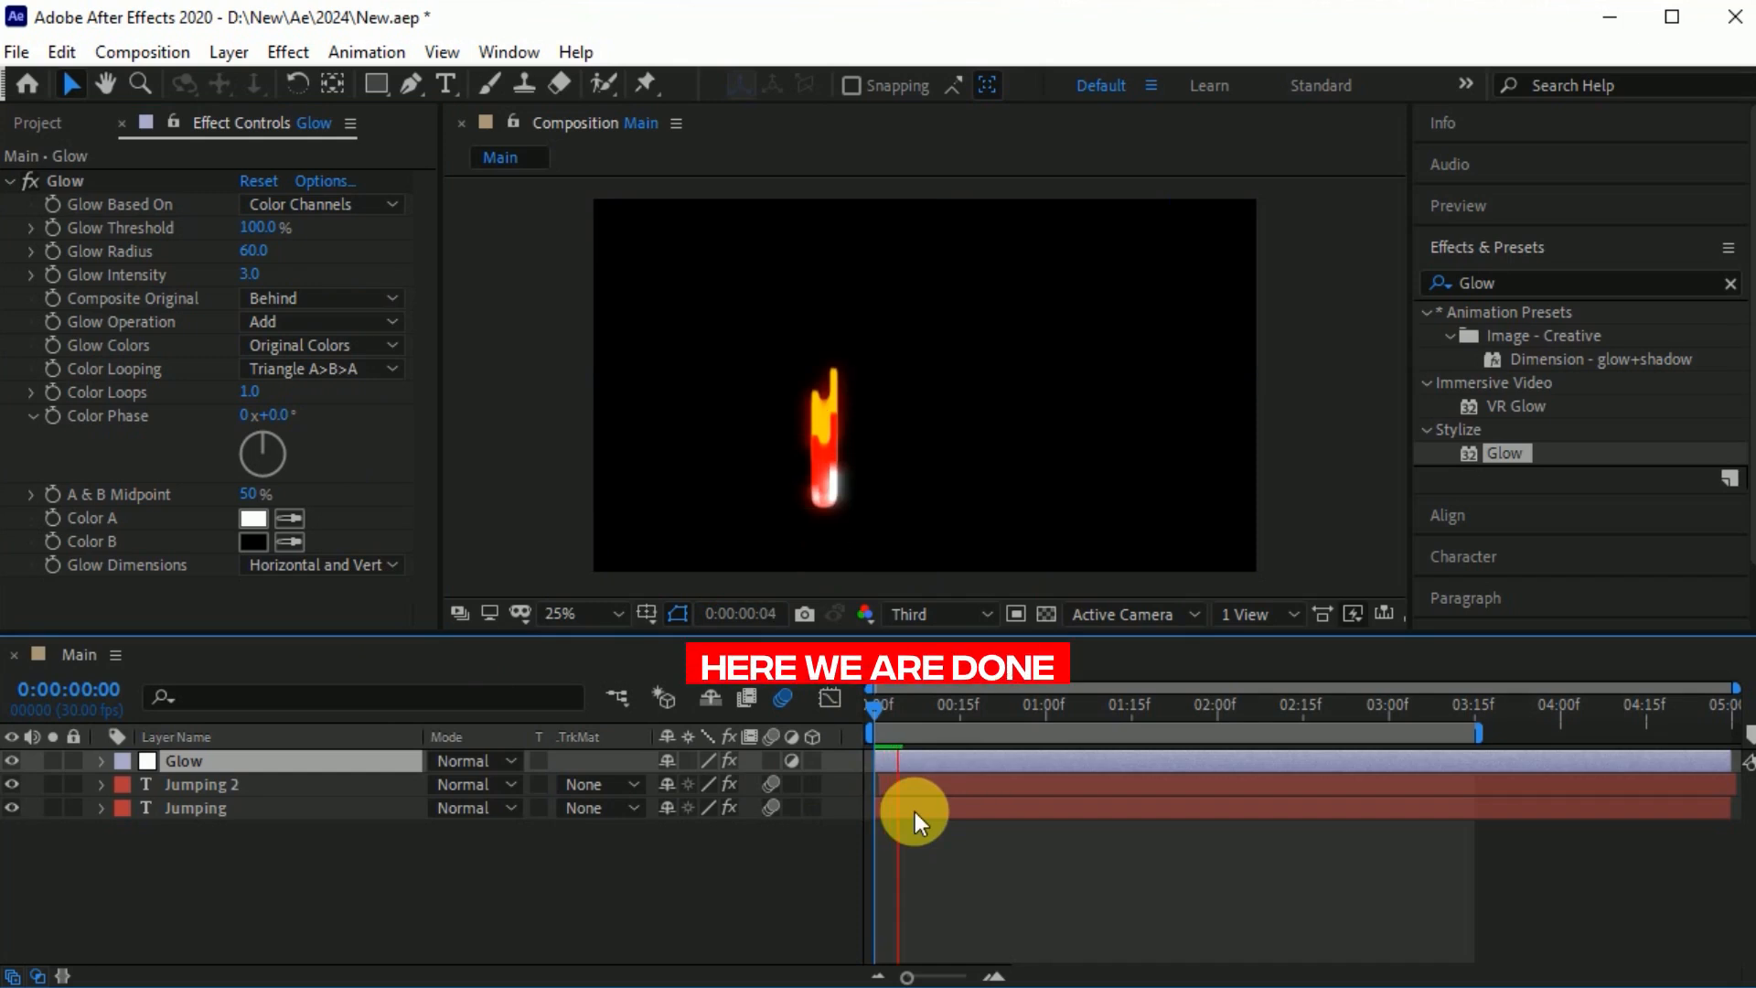